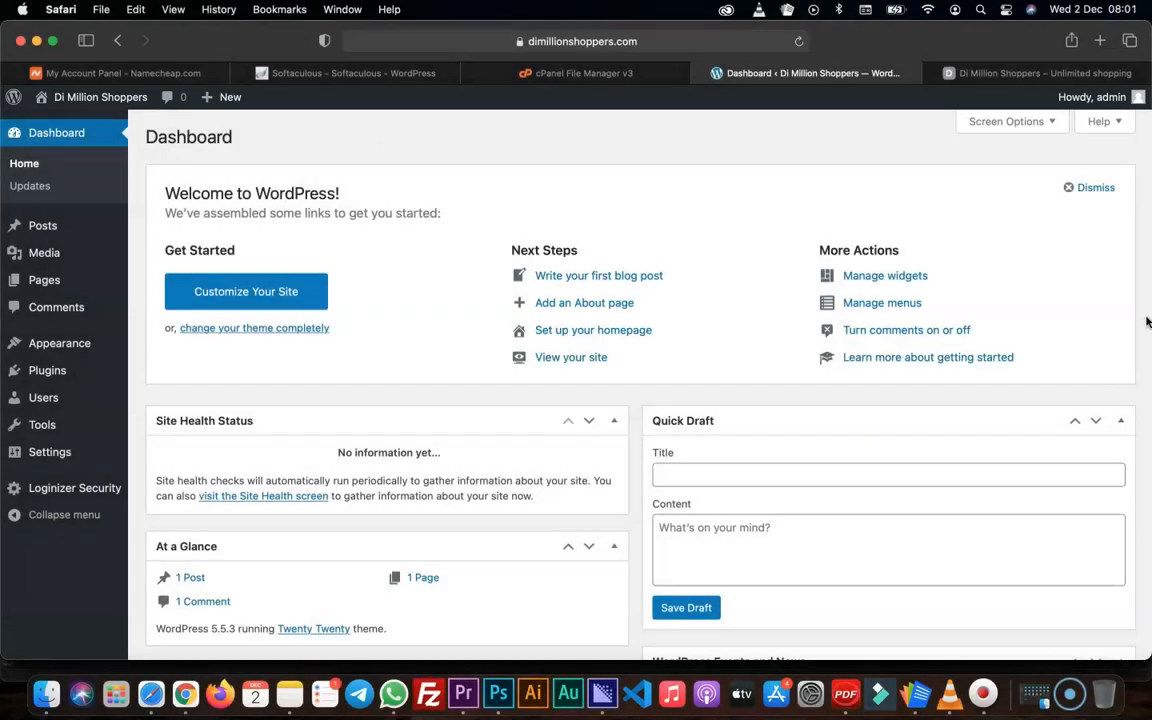
# - Review the boxes on the dashboard and compare them with the box list in Screen Options
pyautogui.scroll(-5, 590, 355)
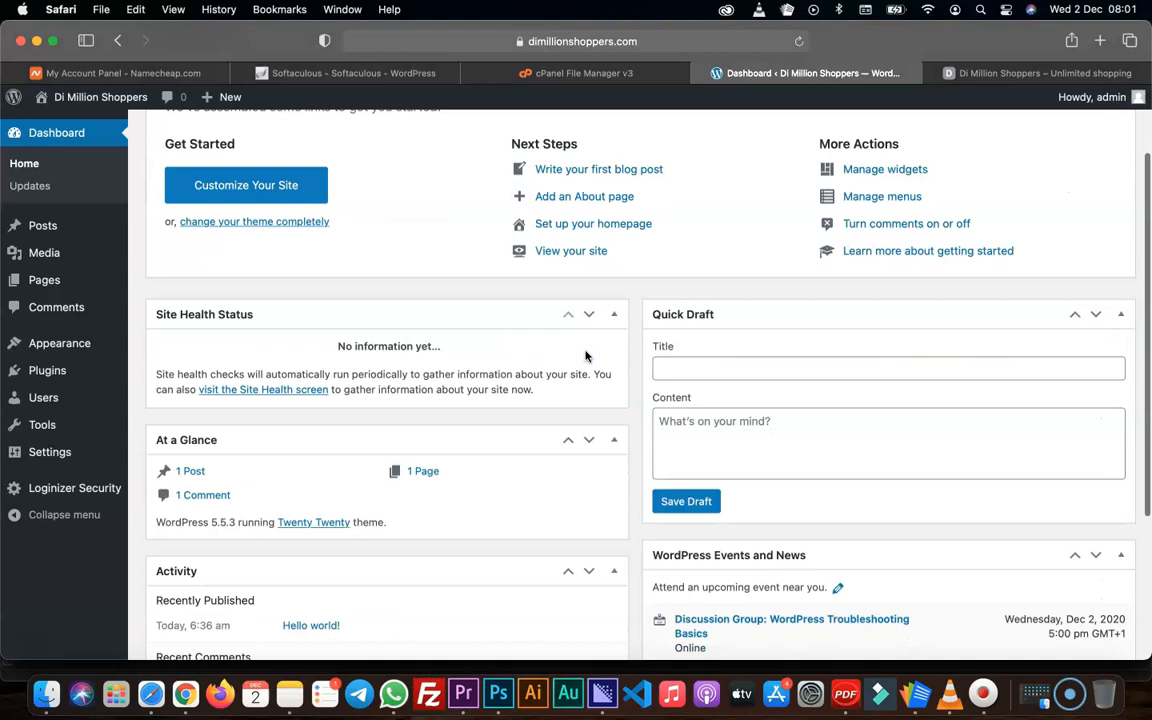
pyautogui.scroll(4, 590, 345)
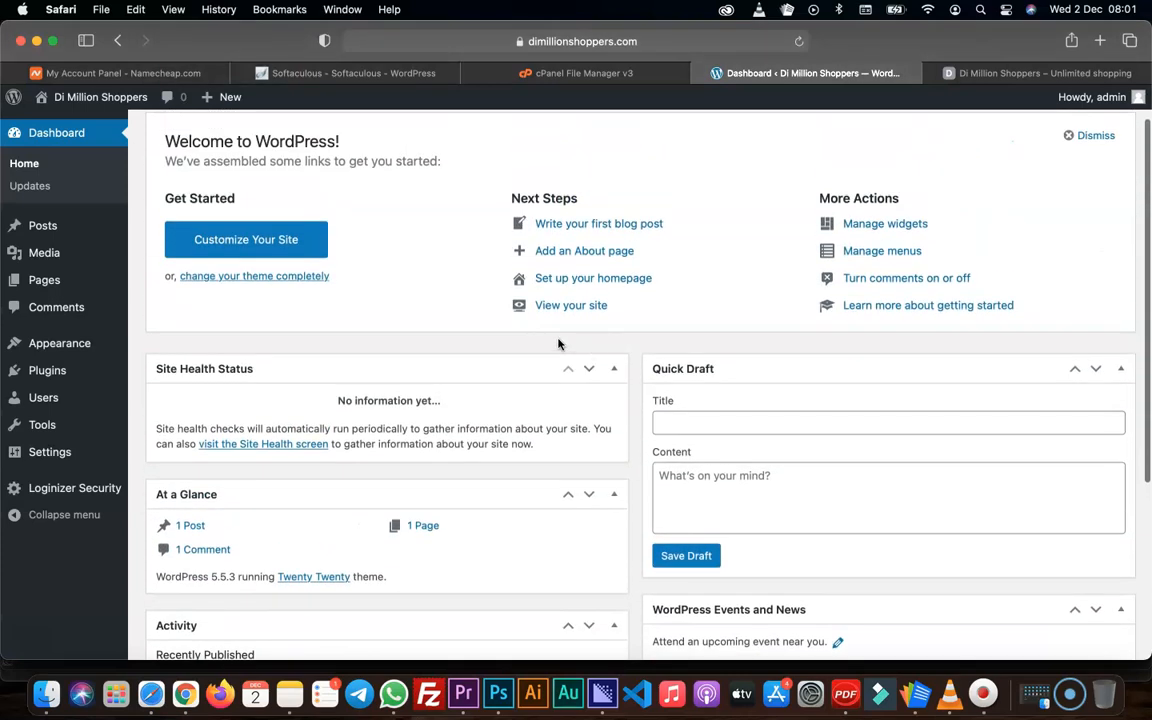
pyautogui.scroll(2, 700, 300)
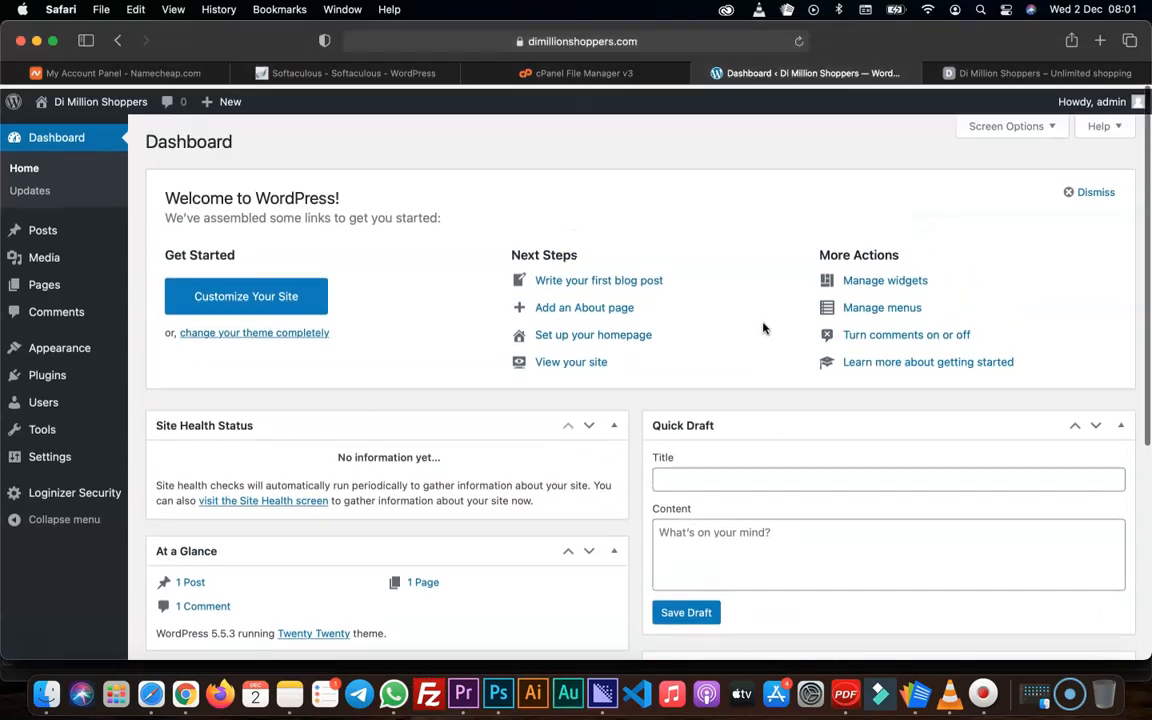
pyautogui.click(1047, 125)
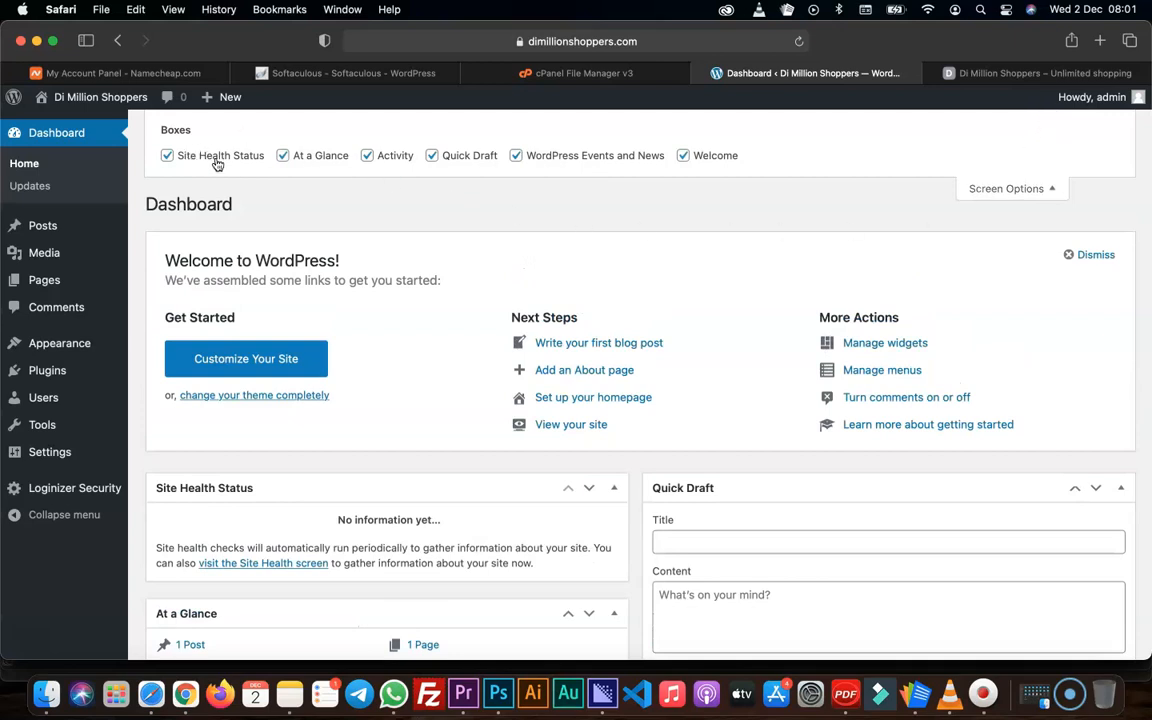
pyautogui.scroll(-5, 660, 380)
pyautogui.scroll(-2, 637, 378)
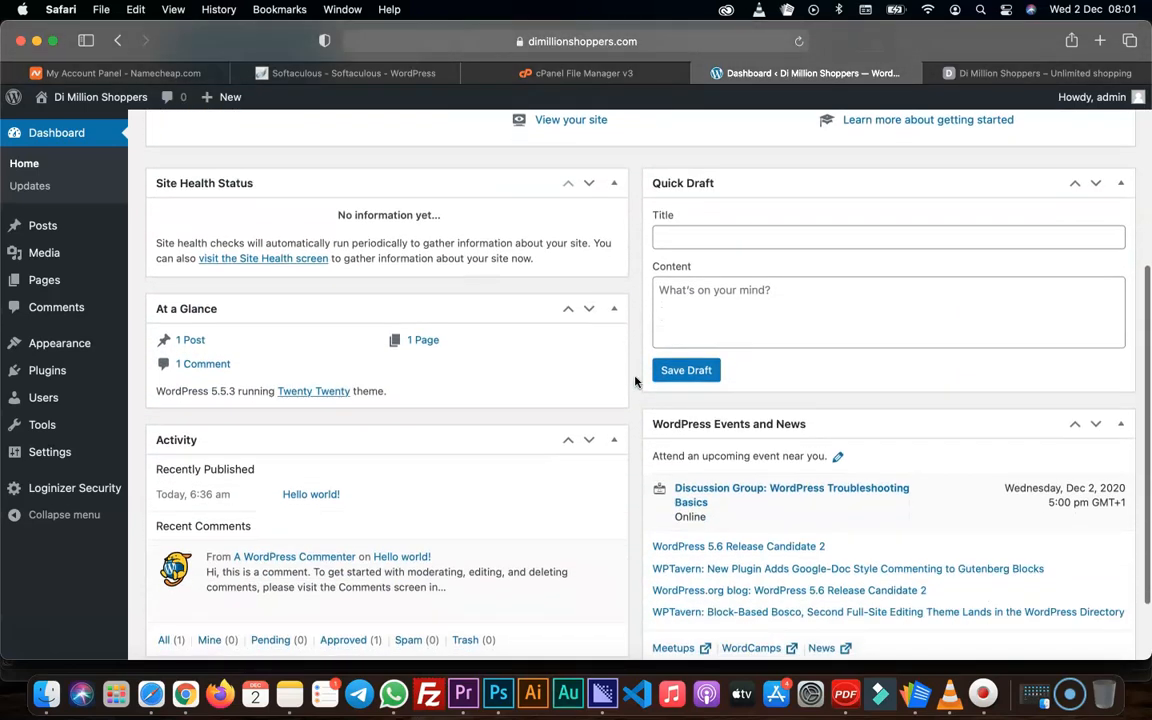
pyautogui.scroll(8, 638, 378)
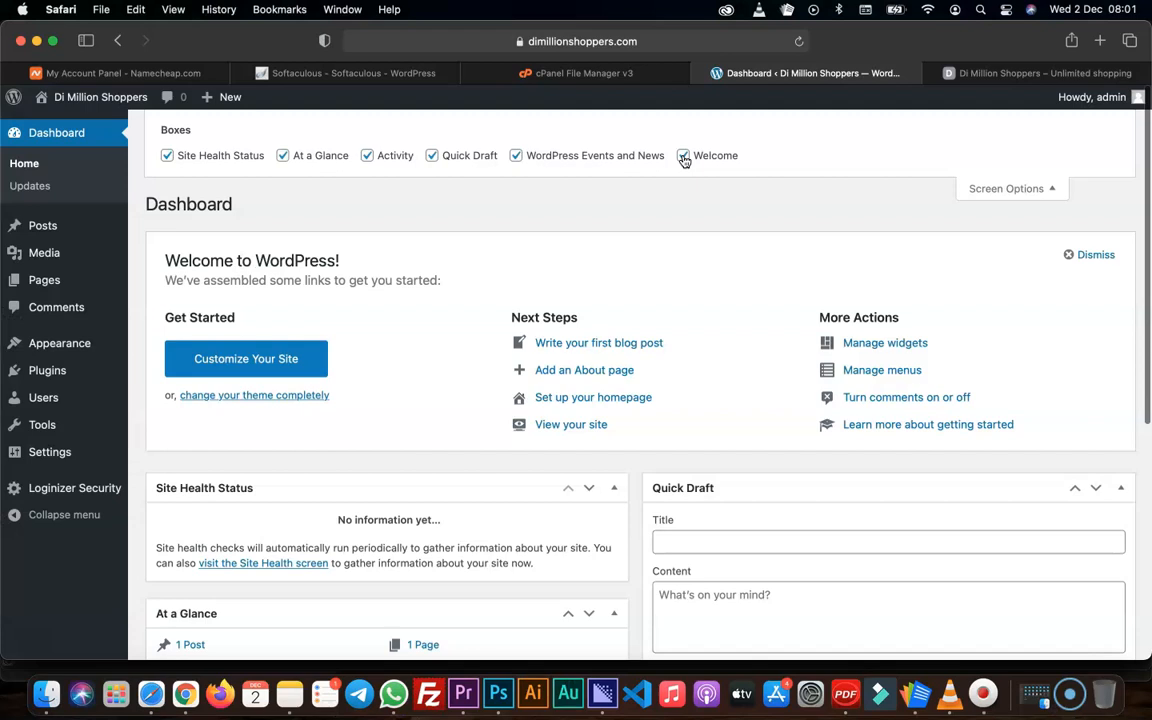
# - Hide the Welcome, Site Health Status, At a Glance, Activity, Quick Draft, and WordPress Events and News boxes from the dashboard
pyautogui.click(684, 158)
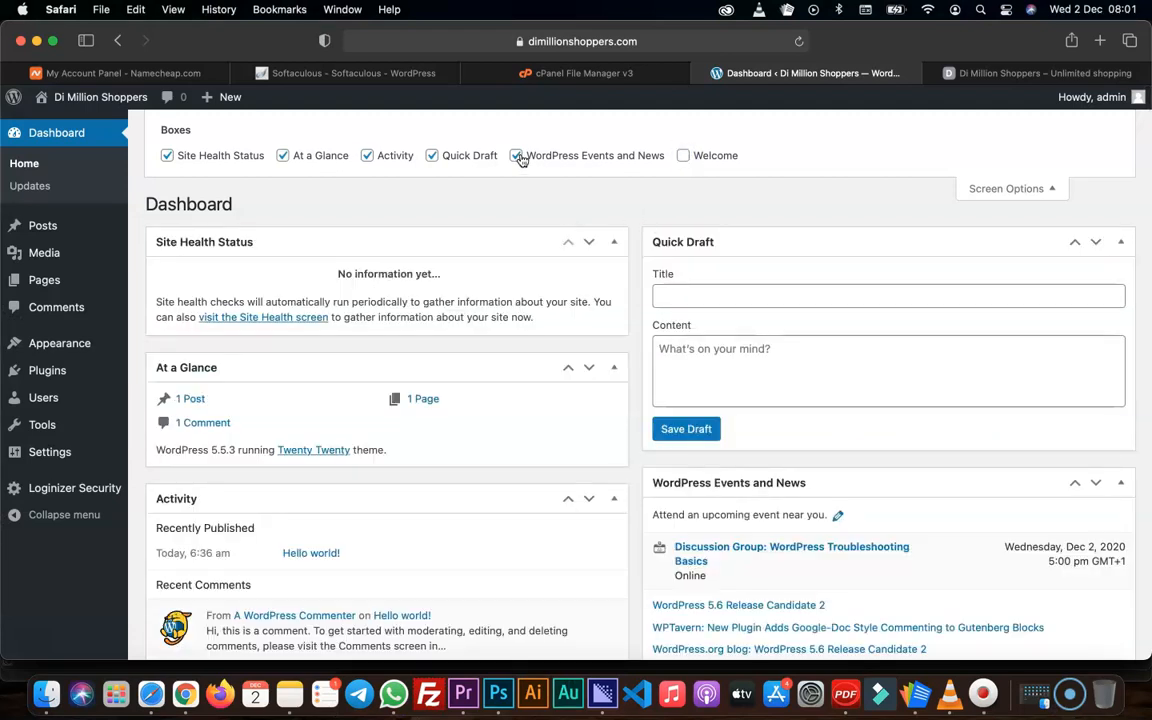
pyautogui.click(168, 156)
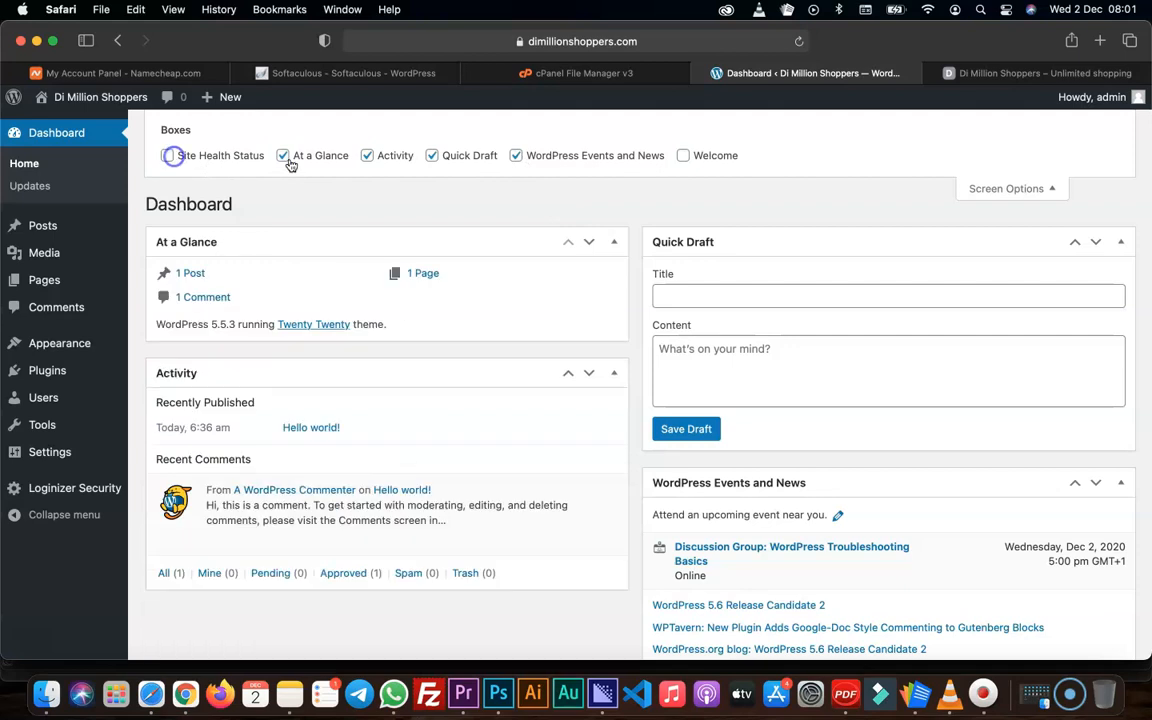
pyautogui.click(284, 157)
pyautogui.click(368, 157)
pyautogui.click(432, 160)
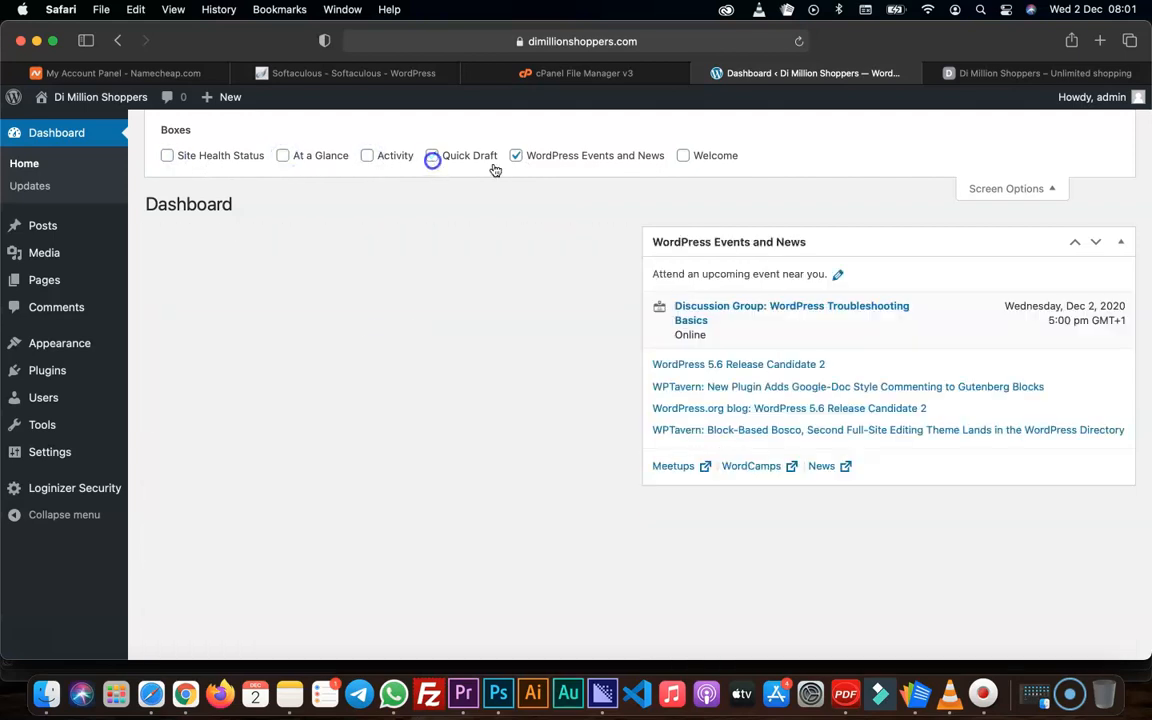
pyautogui.click(516, 157)
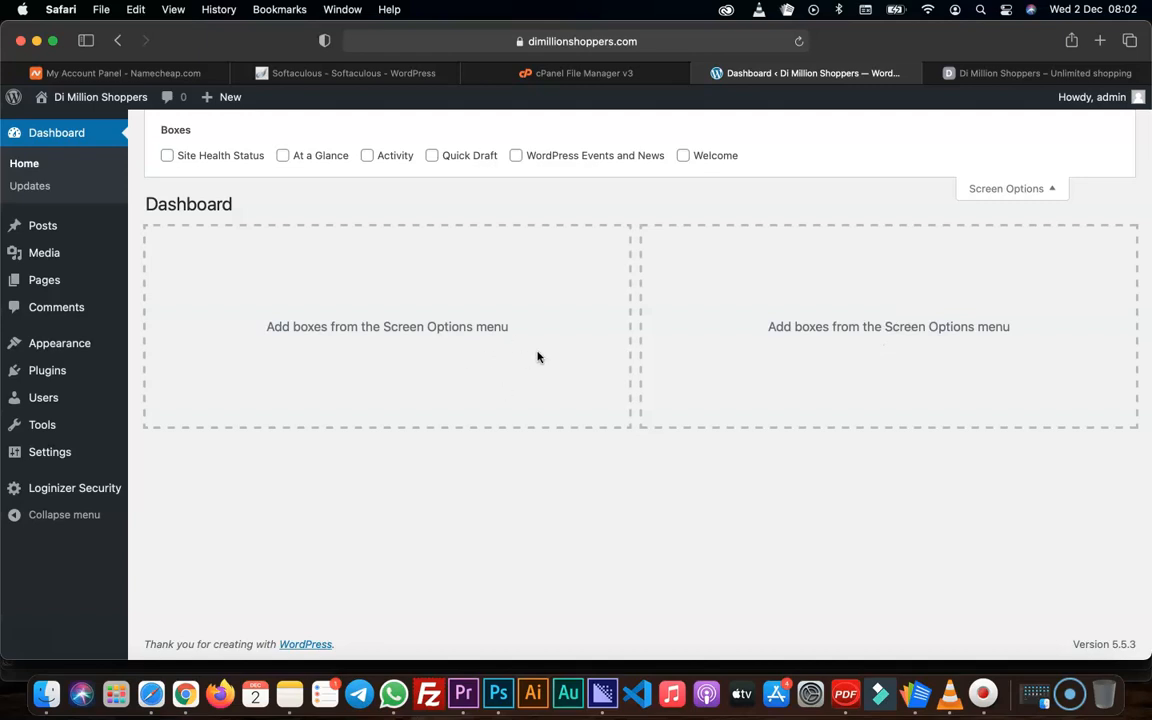
# - Show the Welcome, Site Health Status and Activity boxes on the dashboard again
pyautogui.click(683, 155)
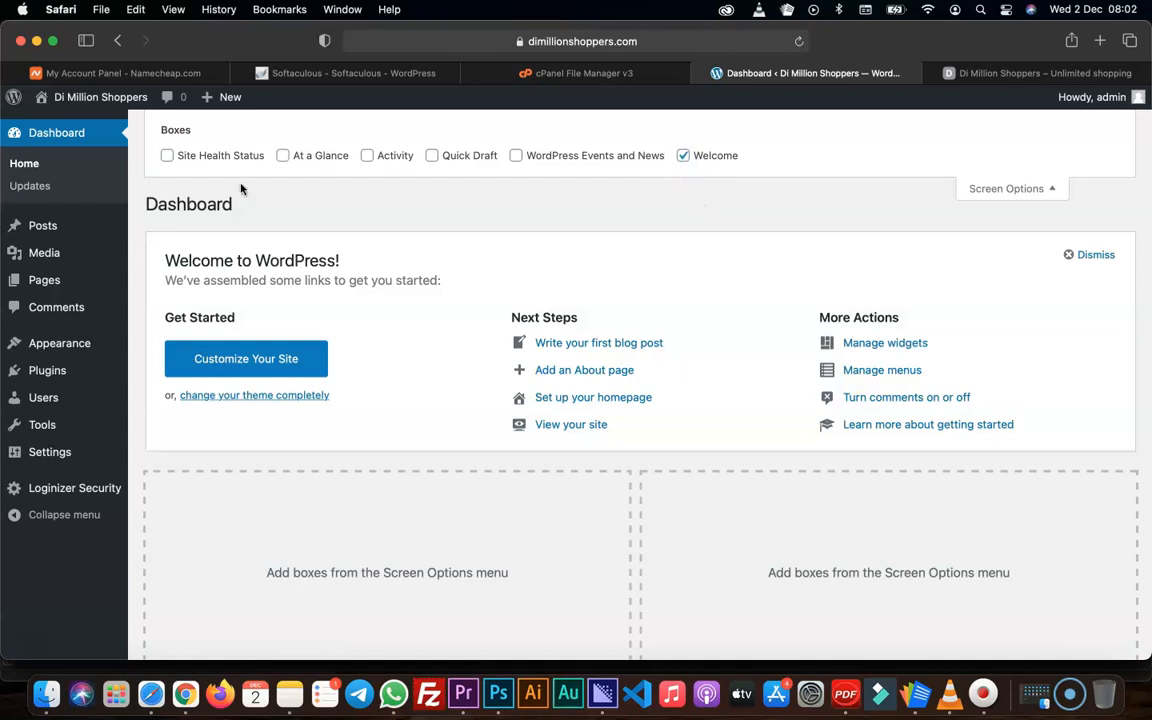
pyautogui.click(167, 156)
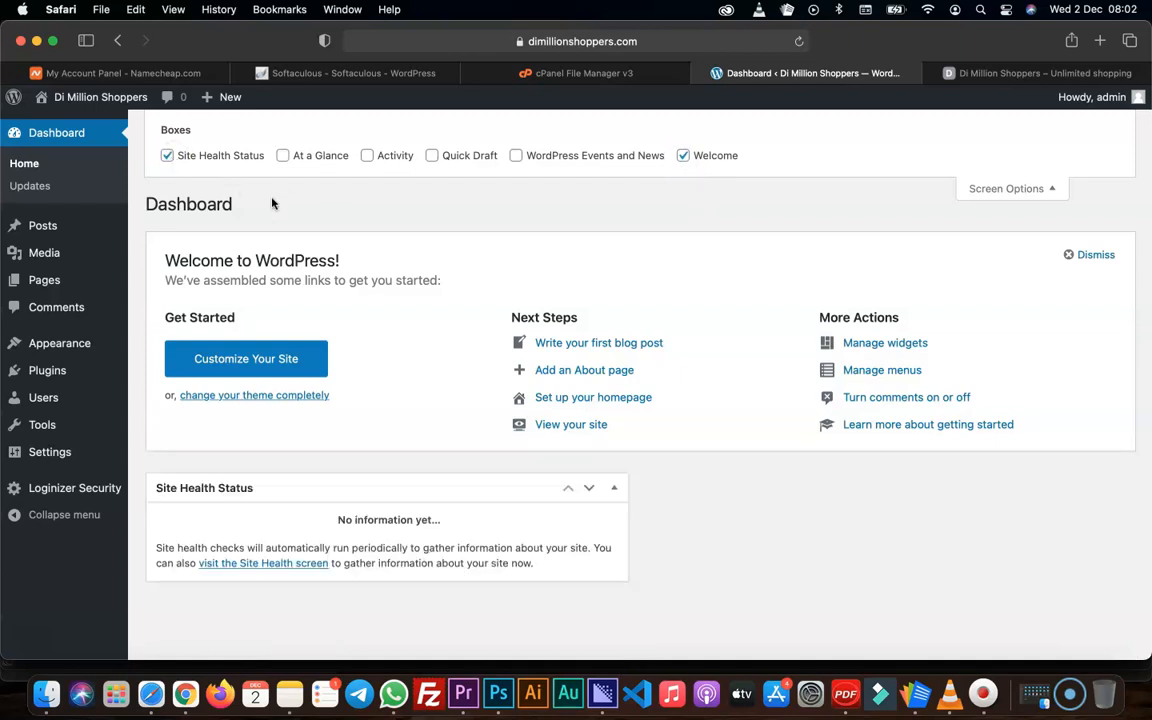
pyautogui.scroll(-2, 332, 268)
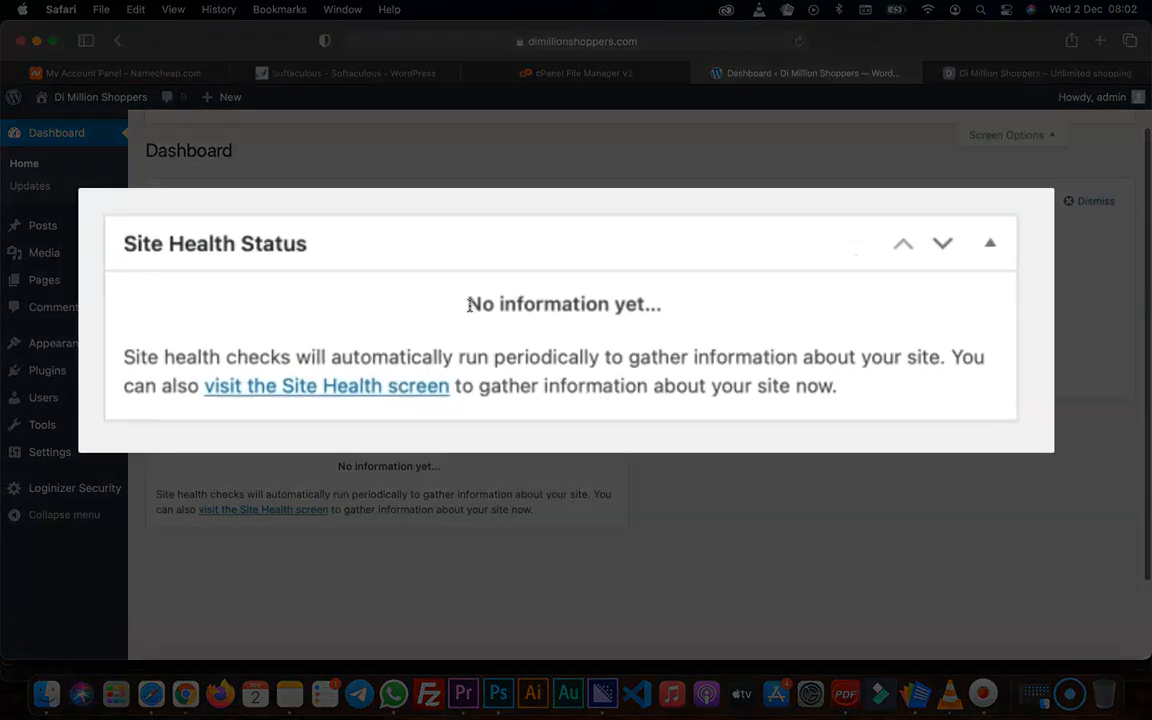
pyautogui.moveTo(403, 393); pyautogui.dragTo(549, 393)
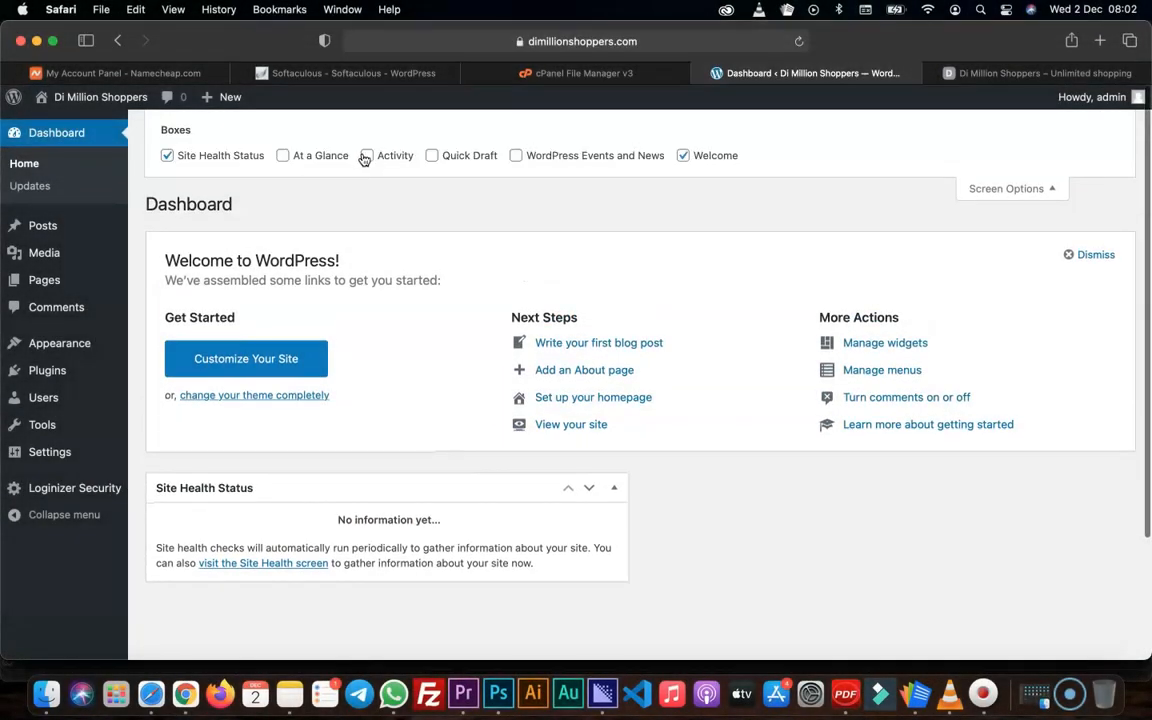
pyautogui.click(366, 156)
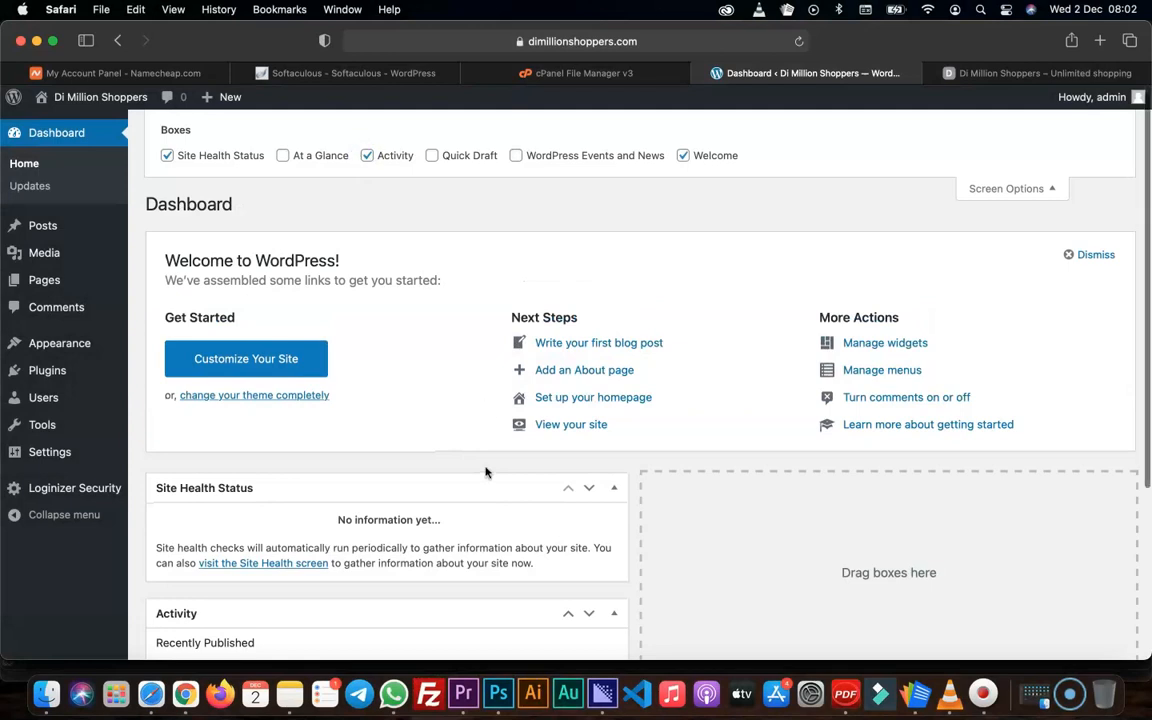
# - Move the Activity box into the empty dashboard column beside Site Health Status
pyautogui.scroll(-2, 430, 520)
pyautogui.scroll(2, 650, 522)
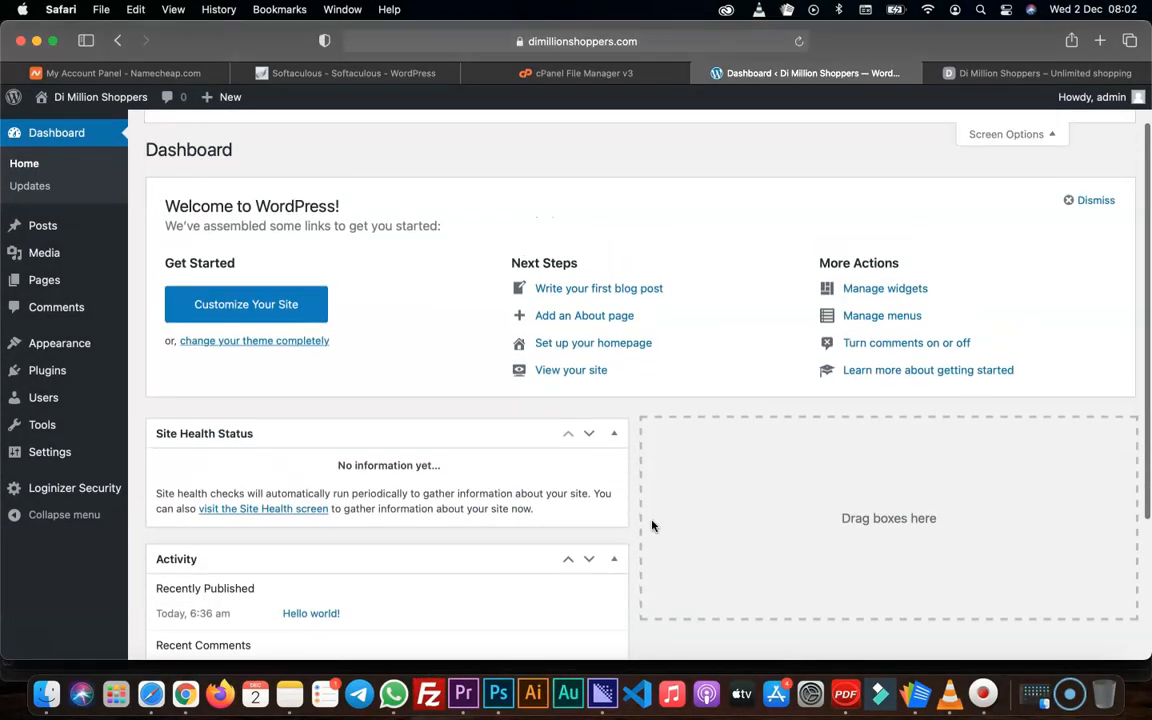
pyautogui.scroll(1, 585, 417)
pyautogui.scroll(-2, 585, 417)
pyautogui.scroll(2, 585, 417)
pyautogui.scroll(-3, 585, 417)
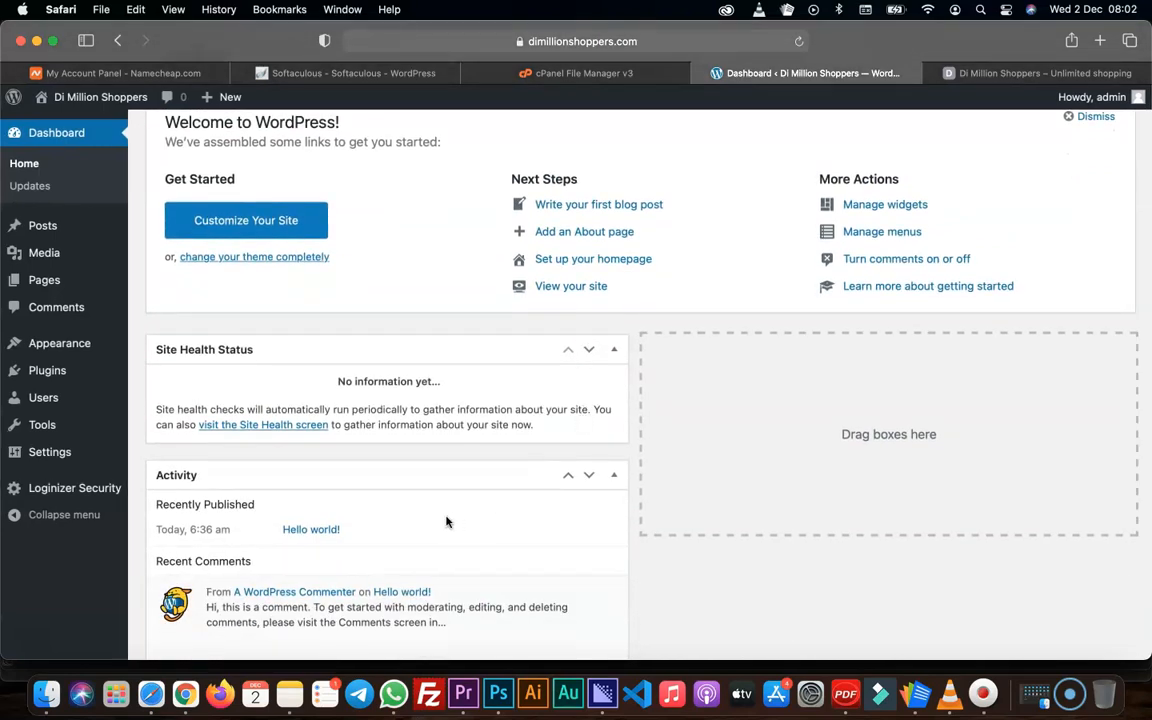
pyautogui.moveTo(369, 476); pyautogui.dragTo(864, 406)
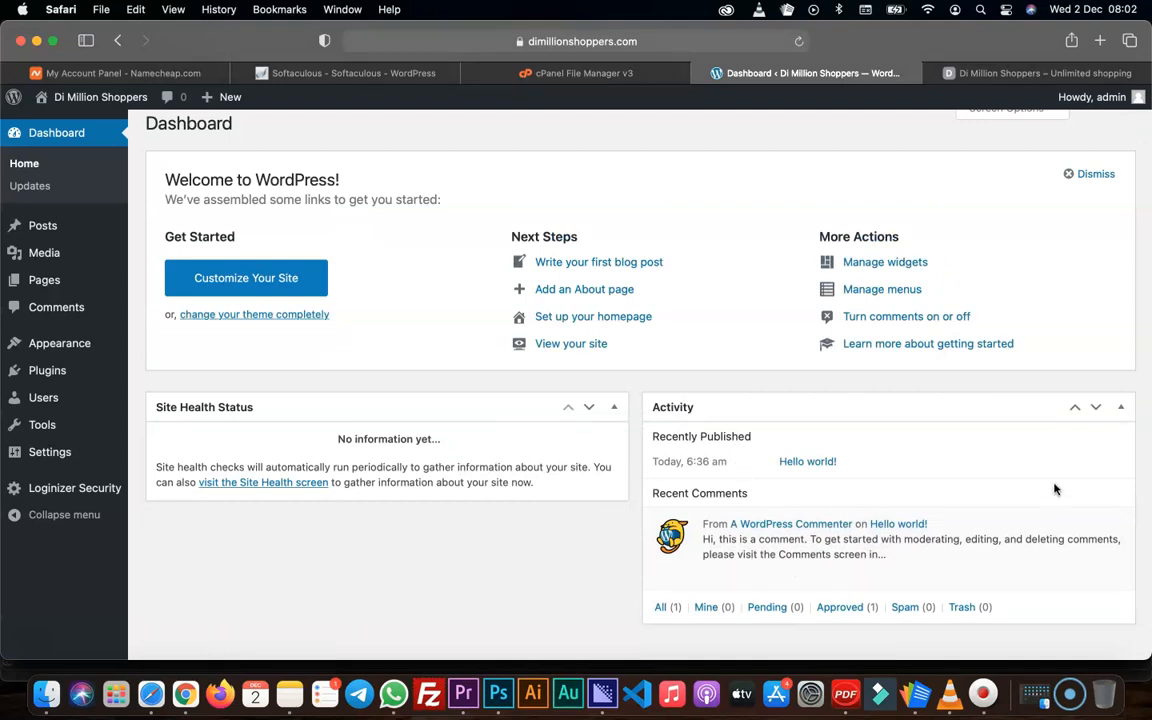
# - Collapse the Activity and Site Health Status boxes and close Screen Options
pyautogui.click(1121, 409)
pyautogui.click(614, 481)
pyautogui.click(1051, 190)
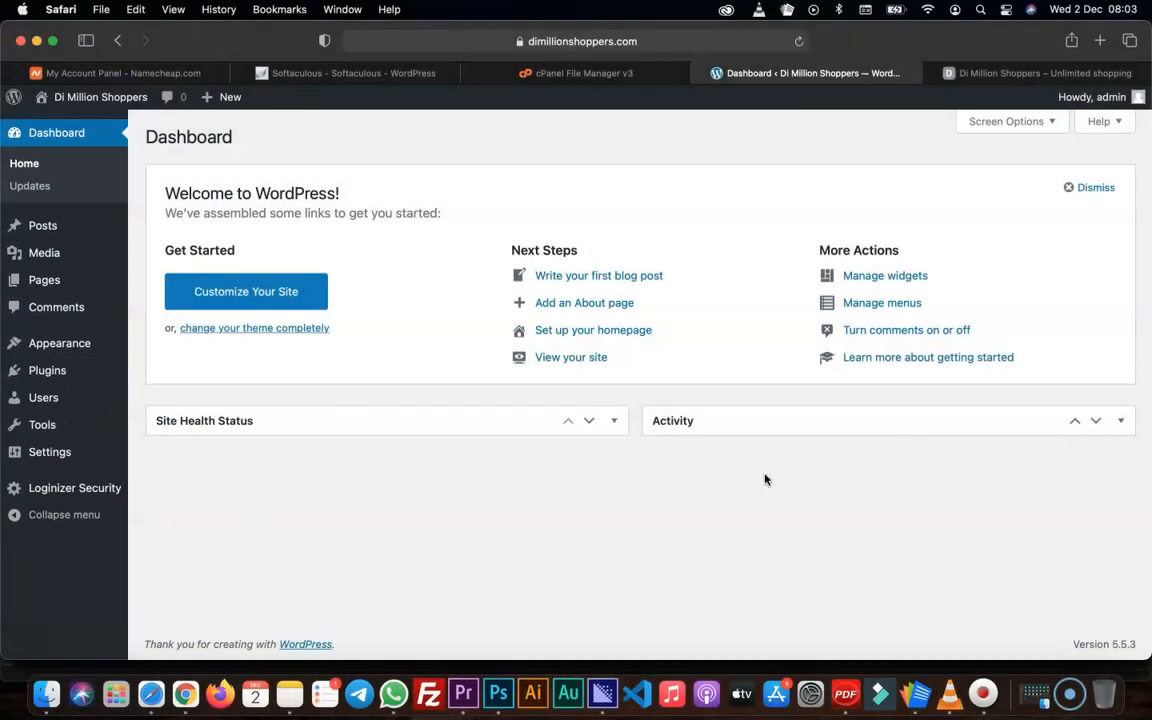
# - View the WordPress Updates page and the Media Library
pyautogui.click(34, 186)
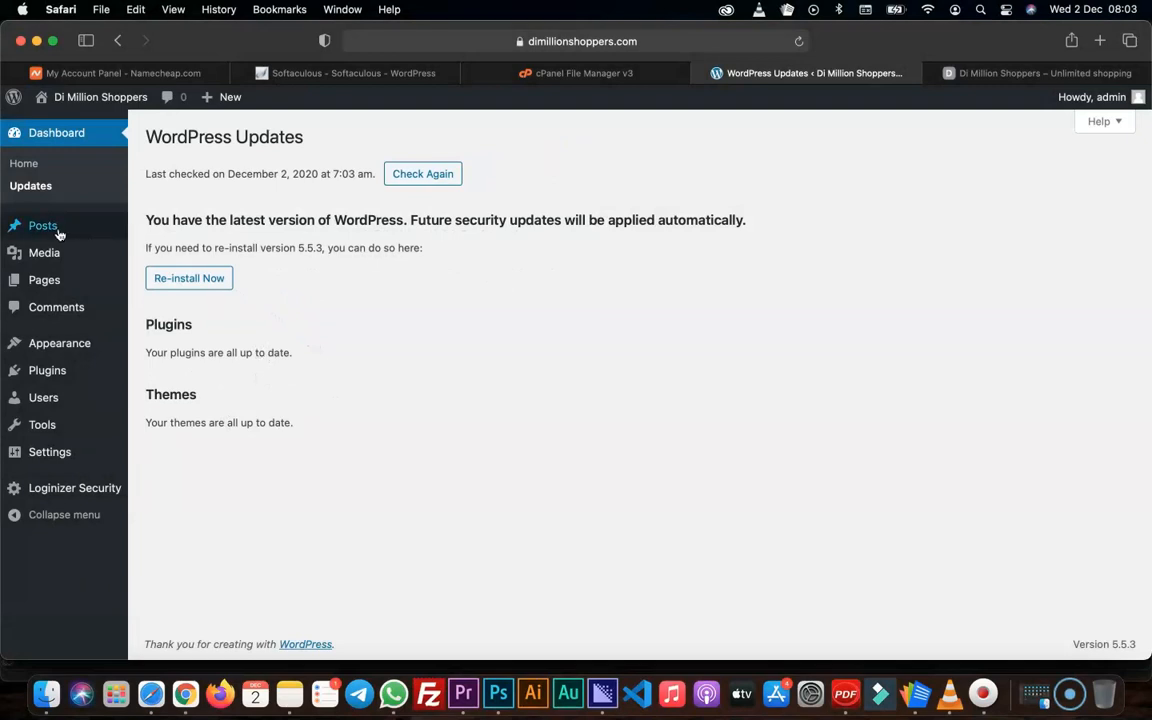
pyautogui.moveTo(44, 237)
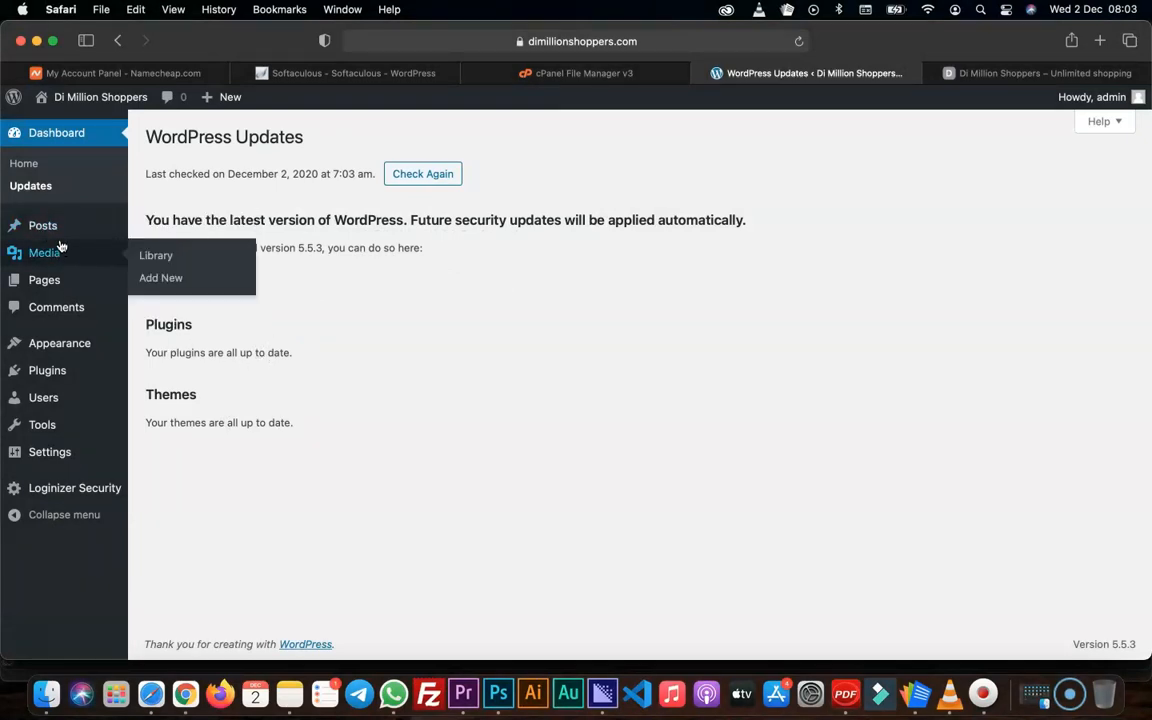
pyautogui.moveTo(54, 215)
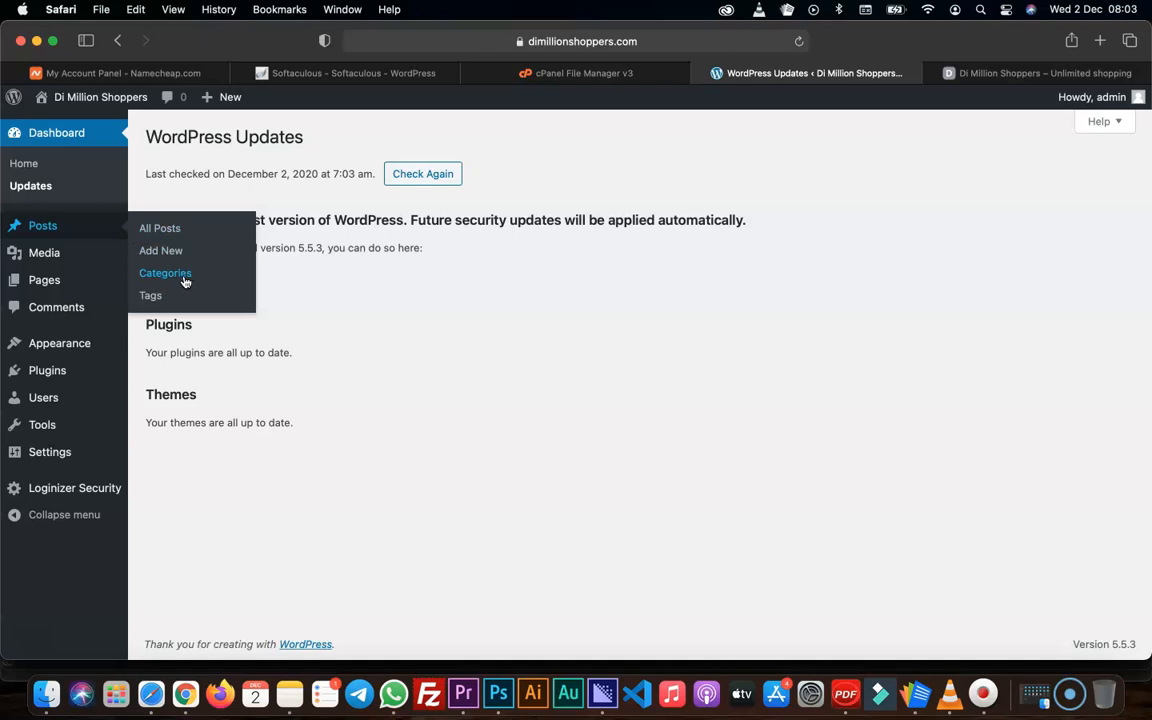
pyautogui.click(46, 259)
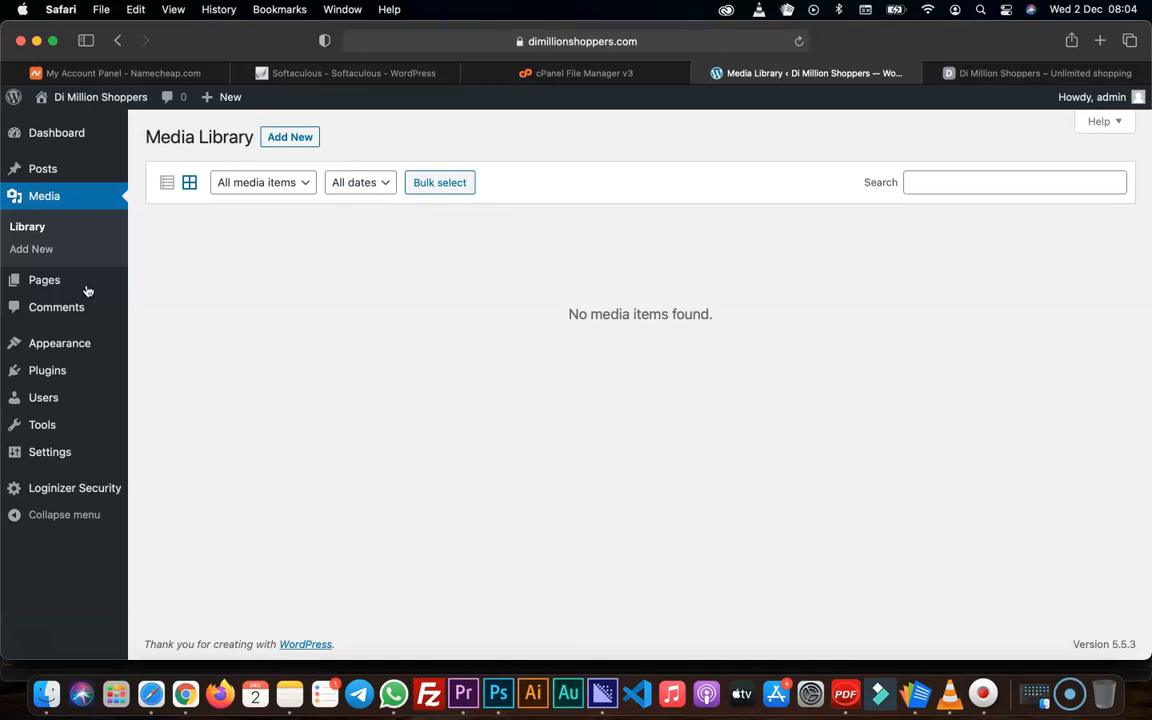
# - View the block editor for a new page without its welcome guide, and return to the Media Library
pyautogui.moveTo(44, 289)
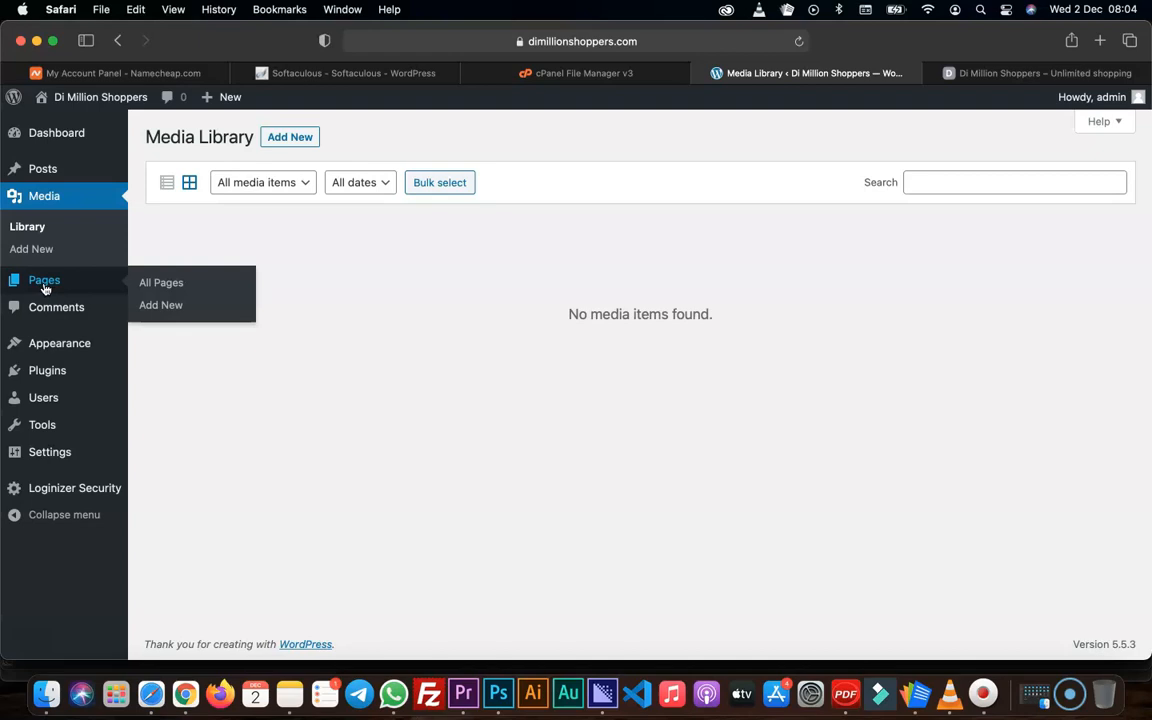
pyautogui.click(163, 306)
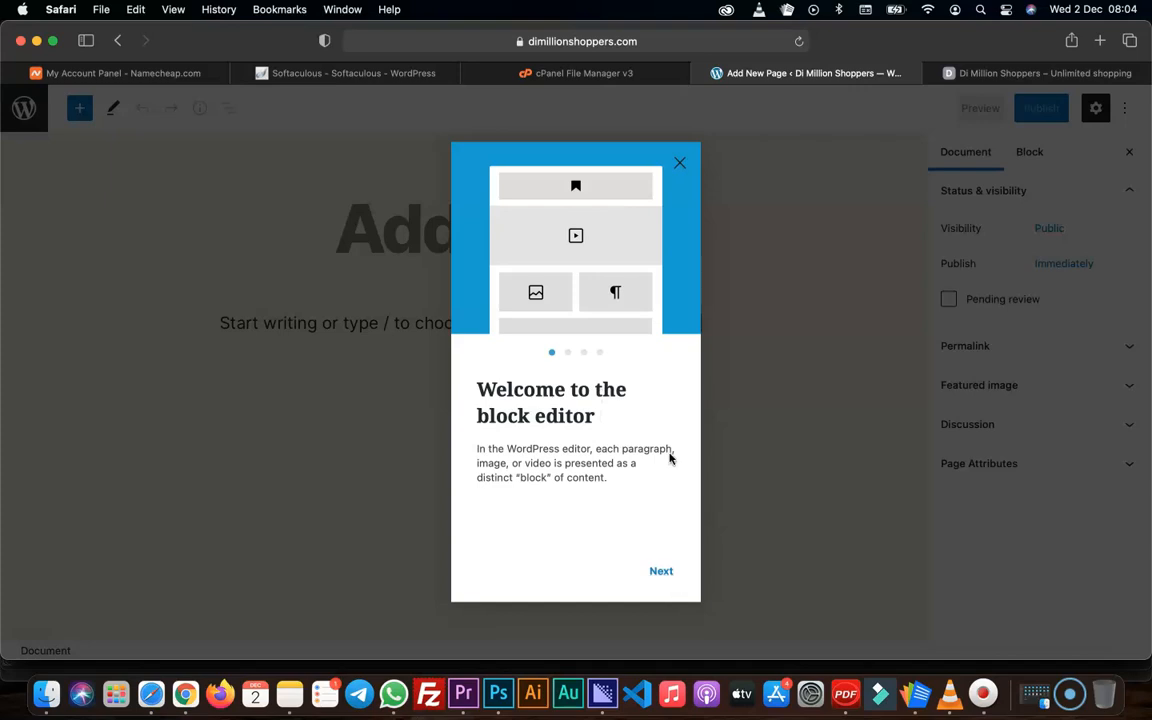
pyautogui.click(678, 165)
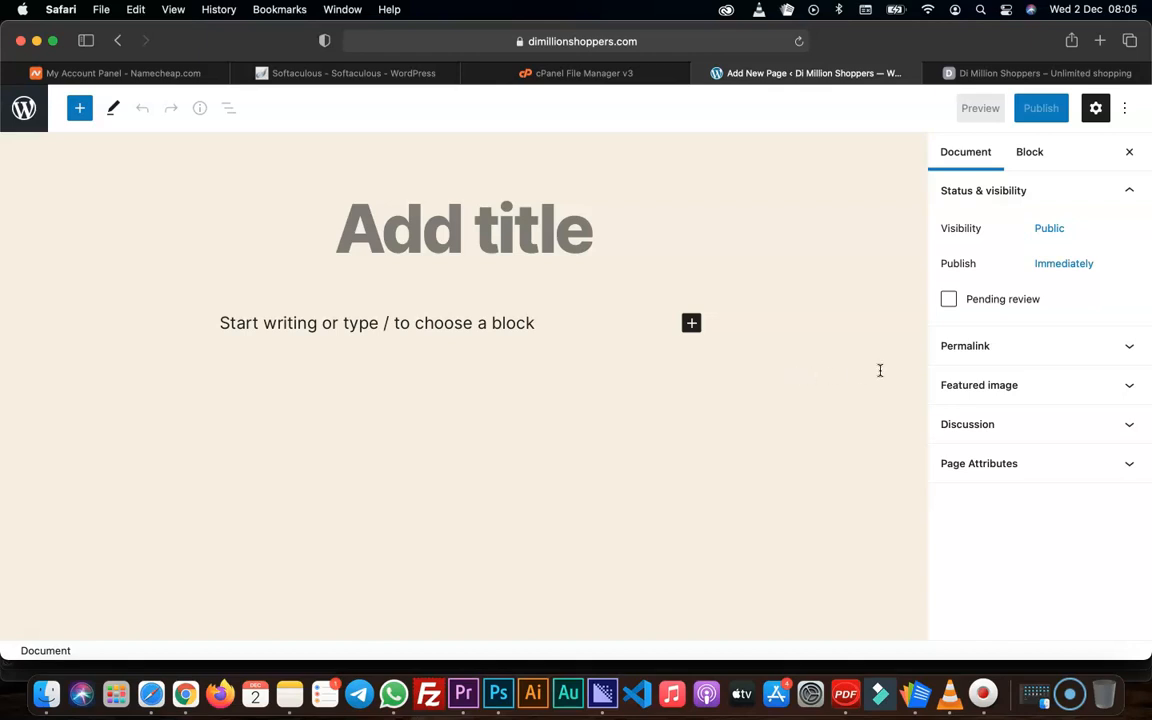
pyautogui.click(118, 41)
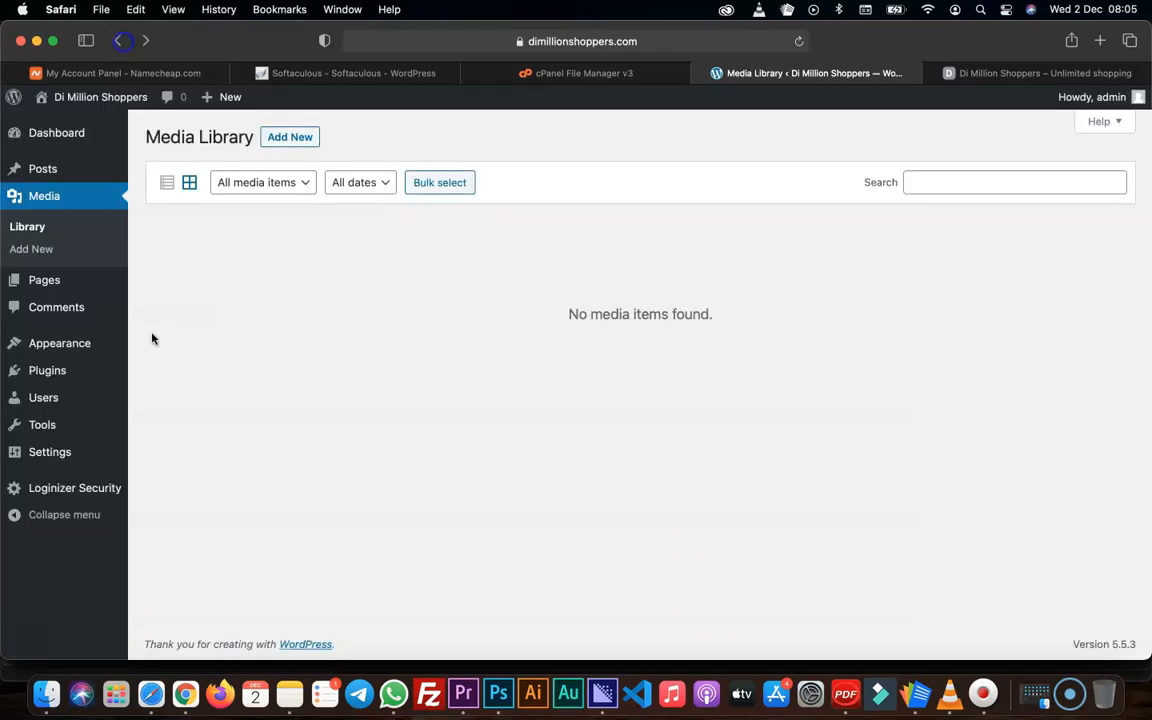
# - View the Comments page and the Widgets page of the site's appearance settings
pyautogui.click(60, 315)
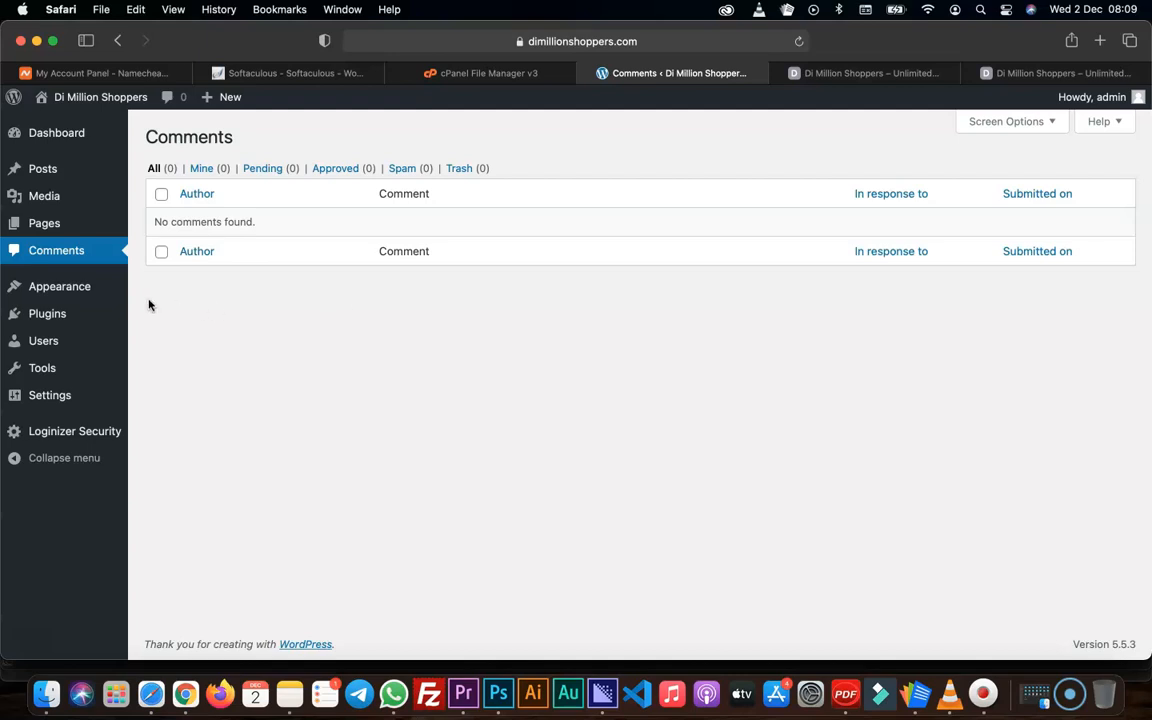
pyautogui.moveTo(75, 295)
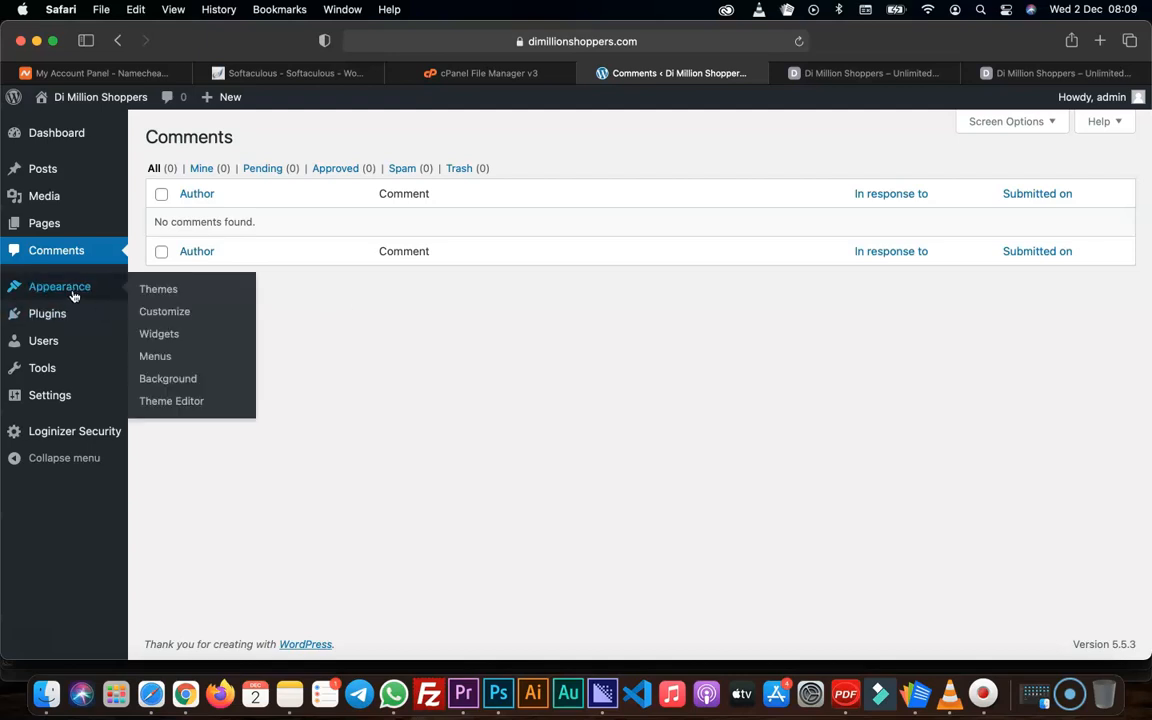
pyautogui.click(158, 342)
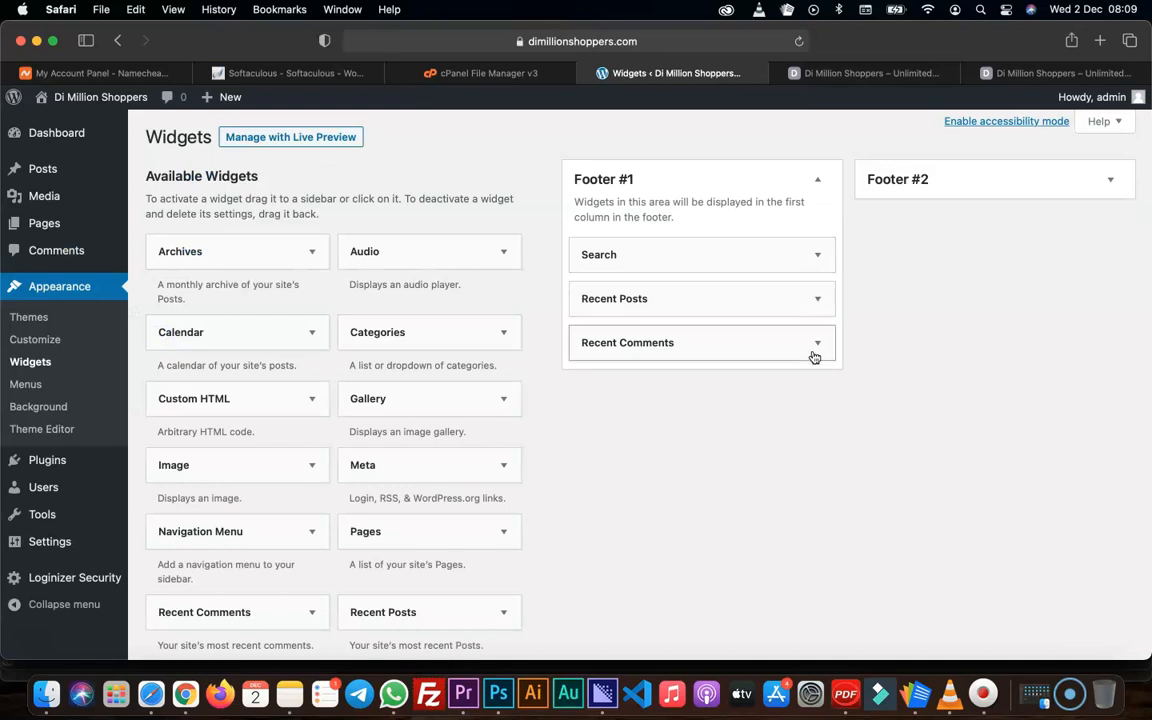
# - Examine the two footer widget columns on the live Di Million Shoppers site
pyautogui.click(849, 73)
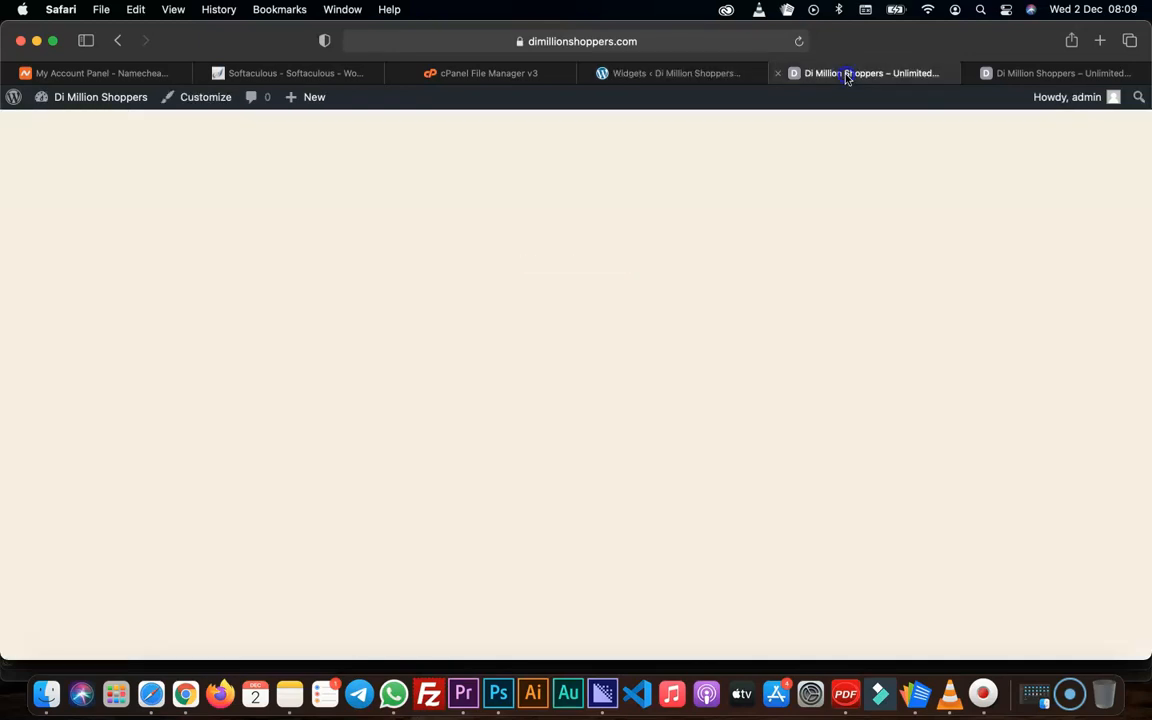
pyautogui.scroll(-5, 764, 340)
pyautogui.scroll(-3, 764, 353)
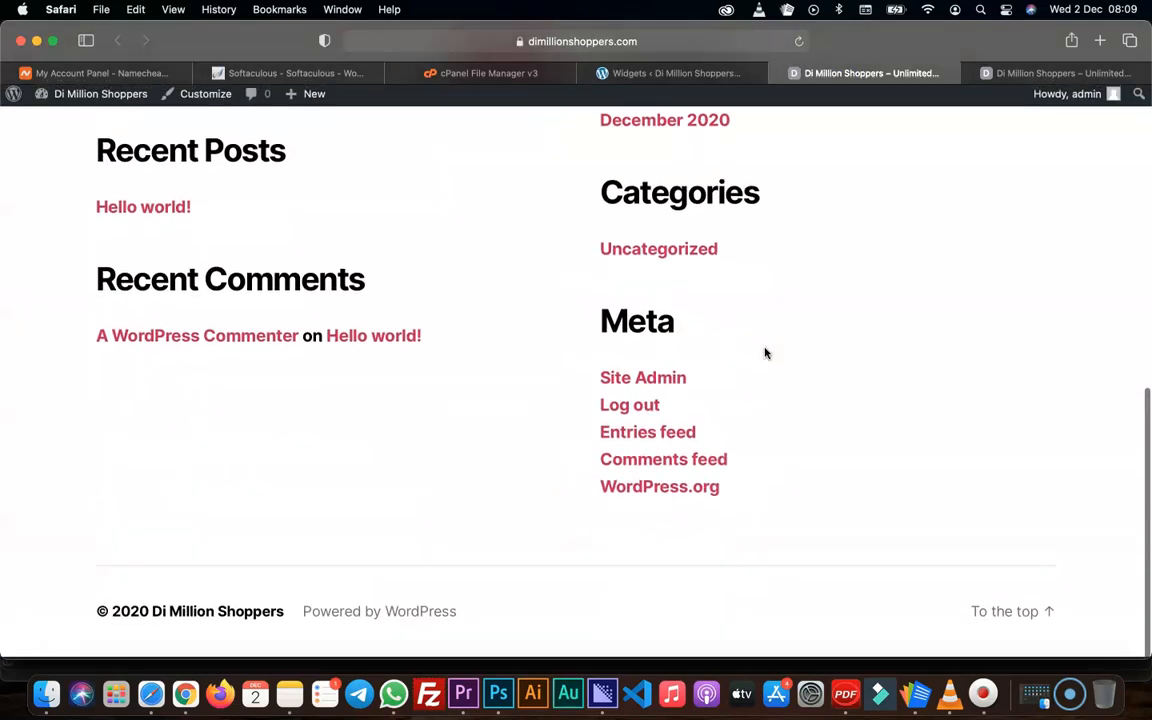
pyautogui.scroll(2, 764, 355)
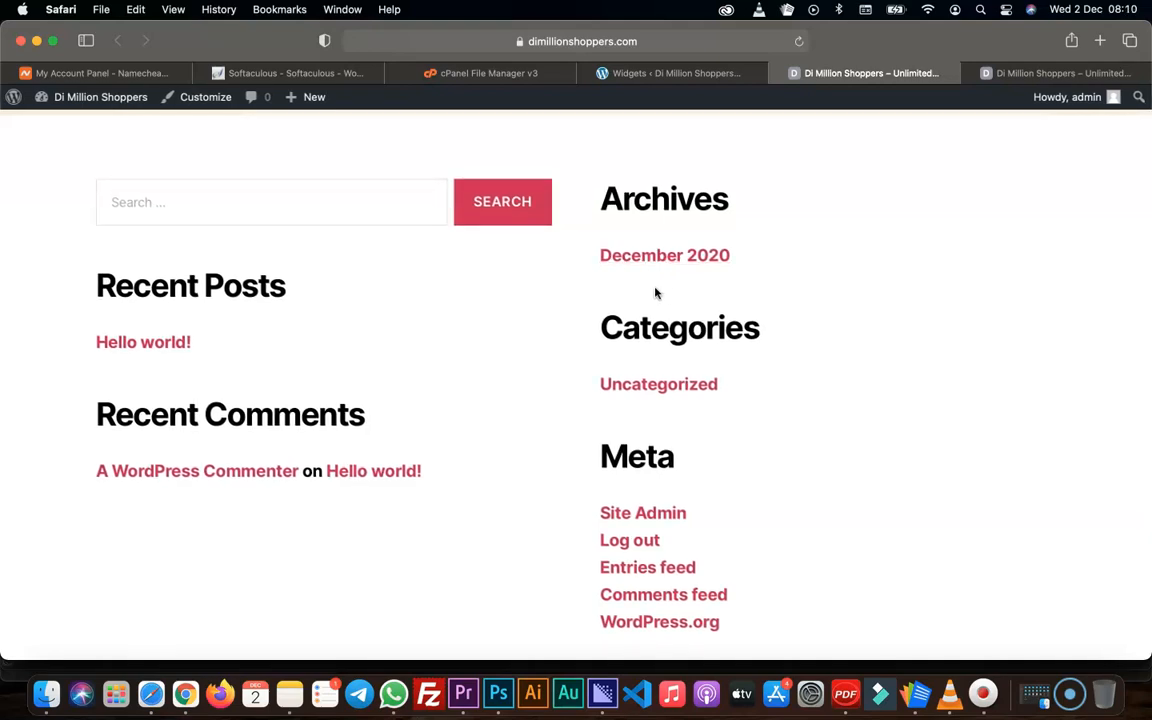
pyautogui.scroll(-1, 672, 290)
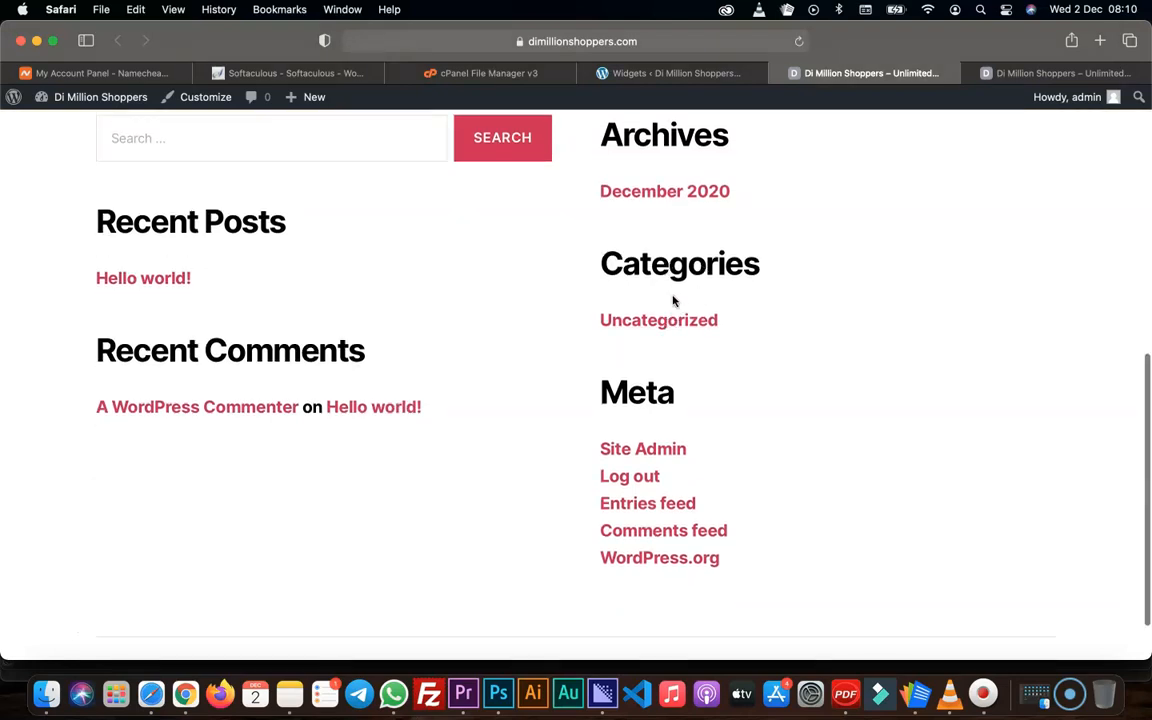
pyautogui.scroll(2, 591, 398)
pyautogui.scroll(-2, 596, 391)
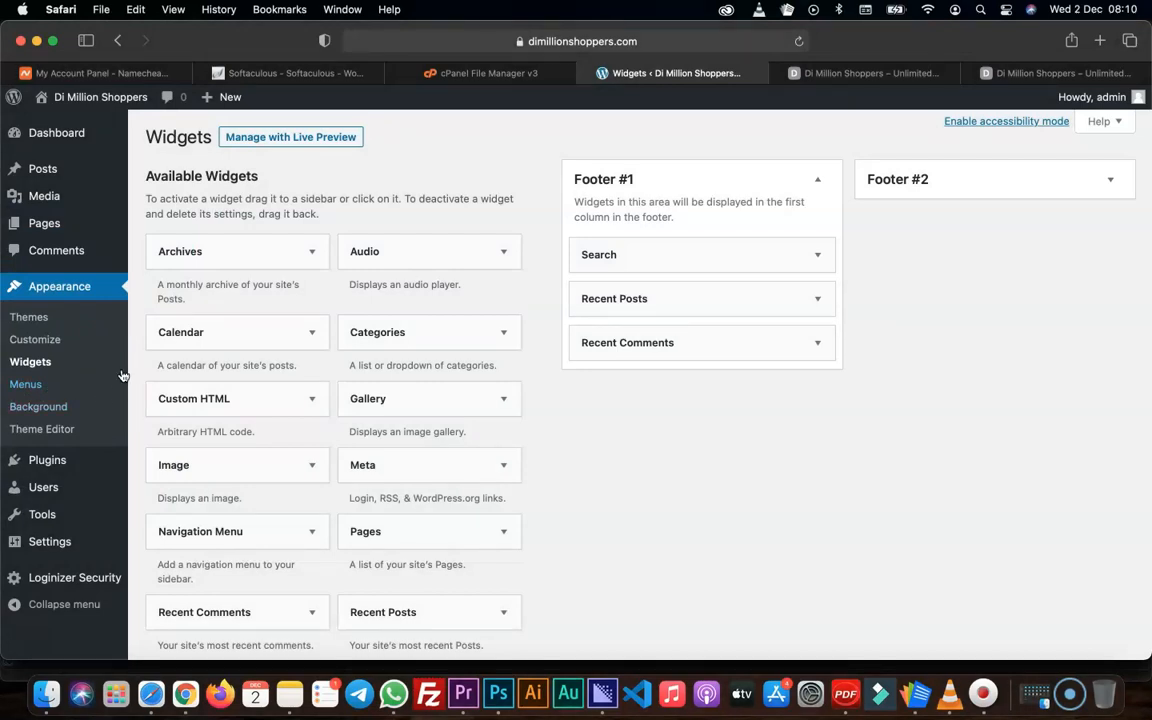
# - View the Background Image settings and the section list in the site customizer, and return to the Widgets page
pyautogui.scroll(-1, 108, 340)
pyautogui.click(36, 410)
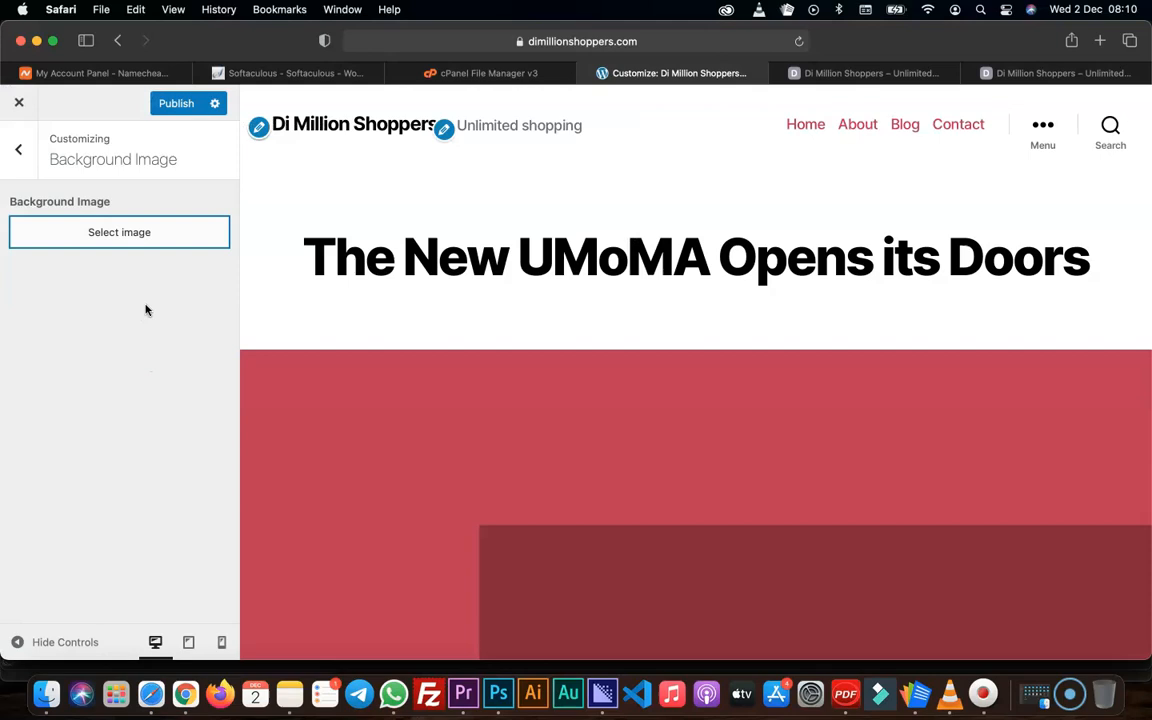
pyautogui.scroll(-3, 434, 374)
pyautogui.scroll(-10, 434, 374)
pyautogui.click(18, 150)
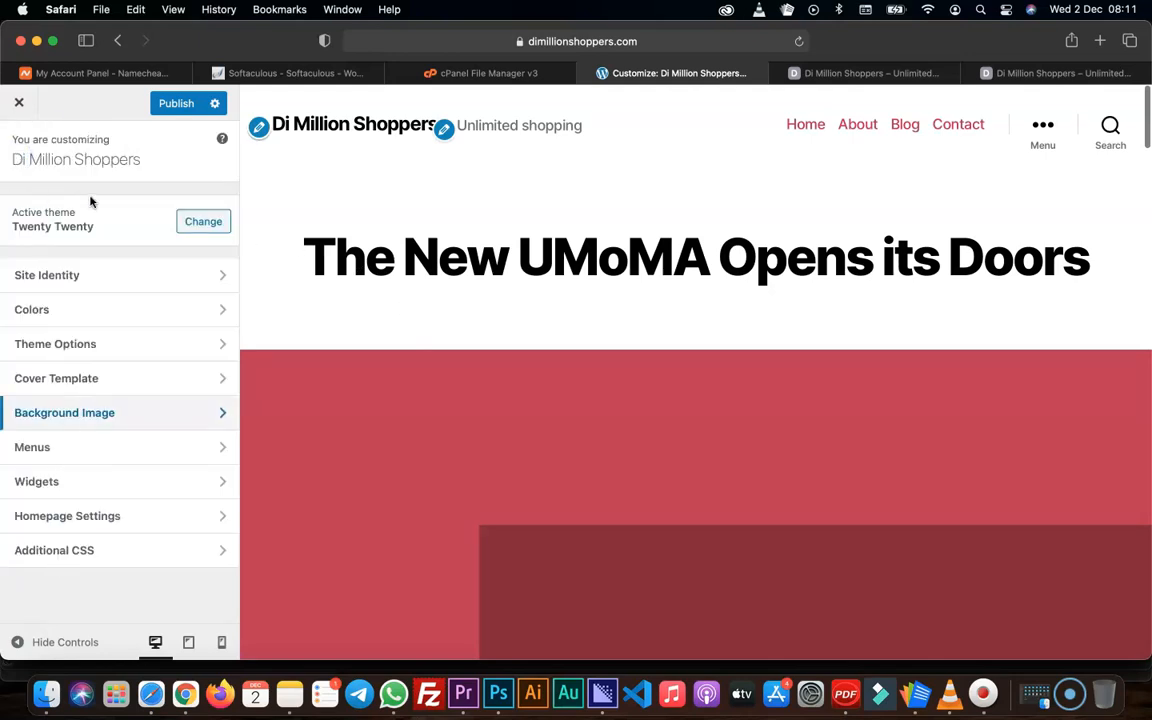
pyautogui.click(21, 108)
pyautogui.click(722, 373)
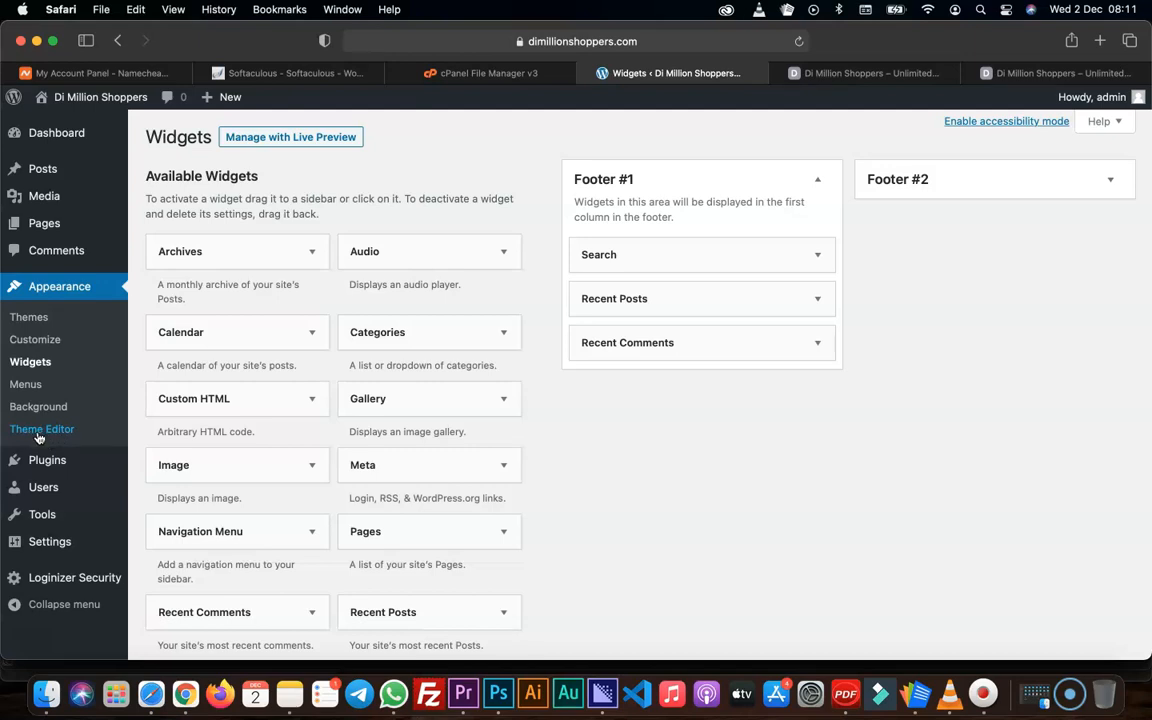
# - Open the Theme Editor, accept its direct-editing warning, and examine the Twenty Twenty stylesheet (style.css) down to the body styles
pyautogui.click(55, 433)
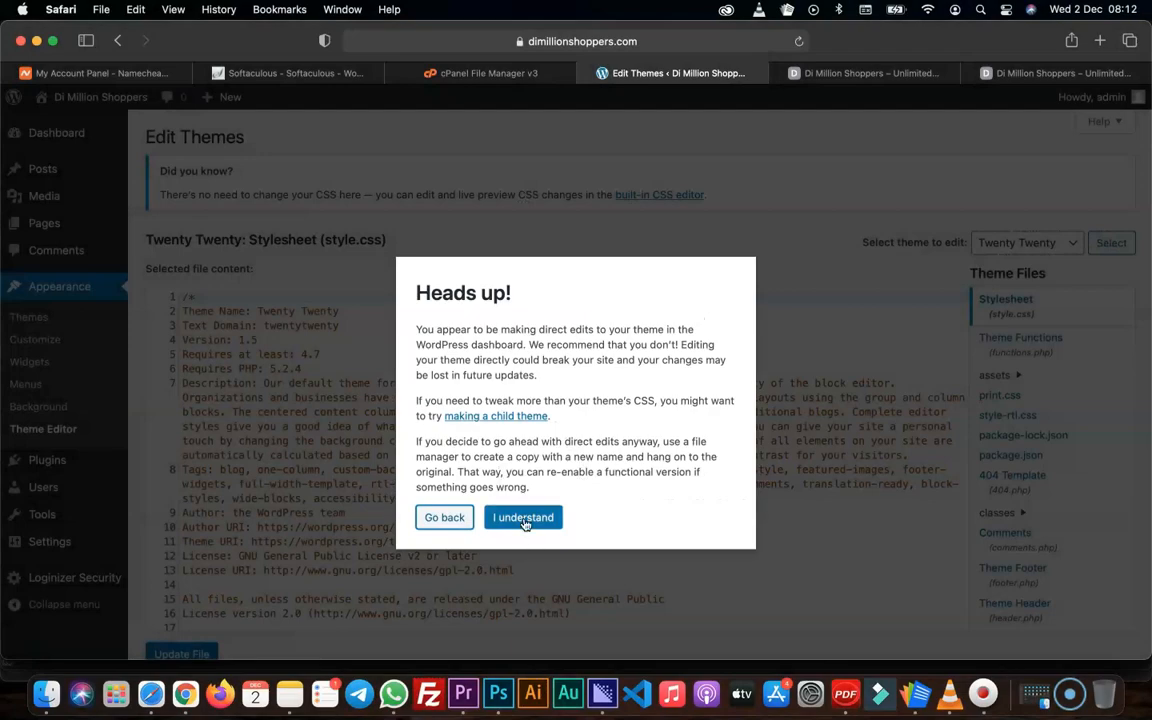
pyautogui.click(524, 519)
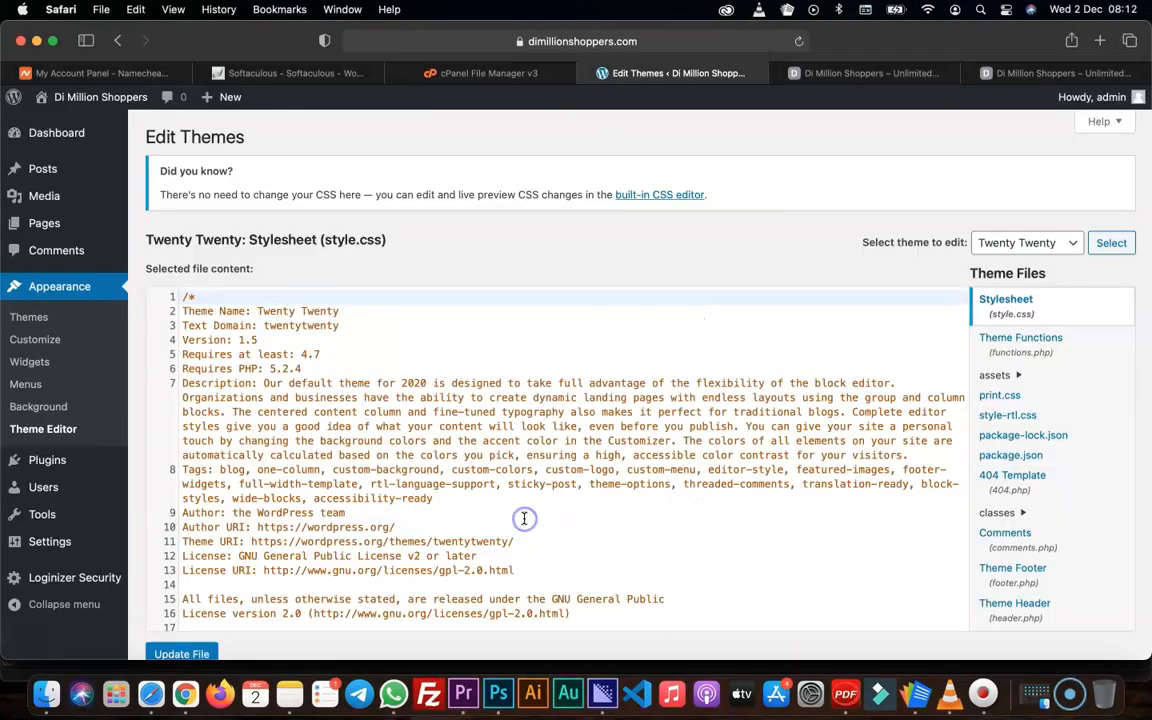
pyautogui.scroll(-15, 410, 437)
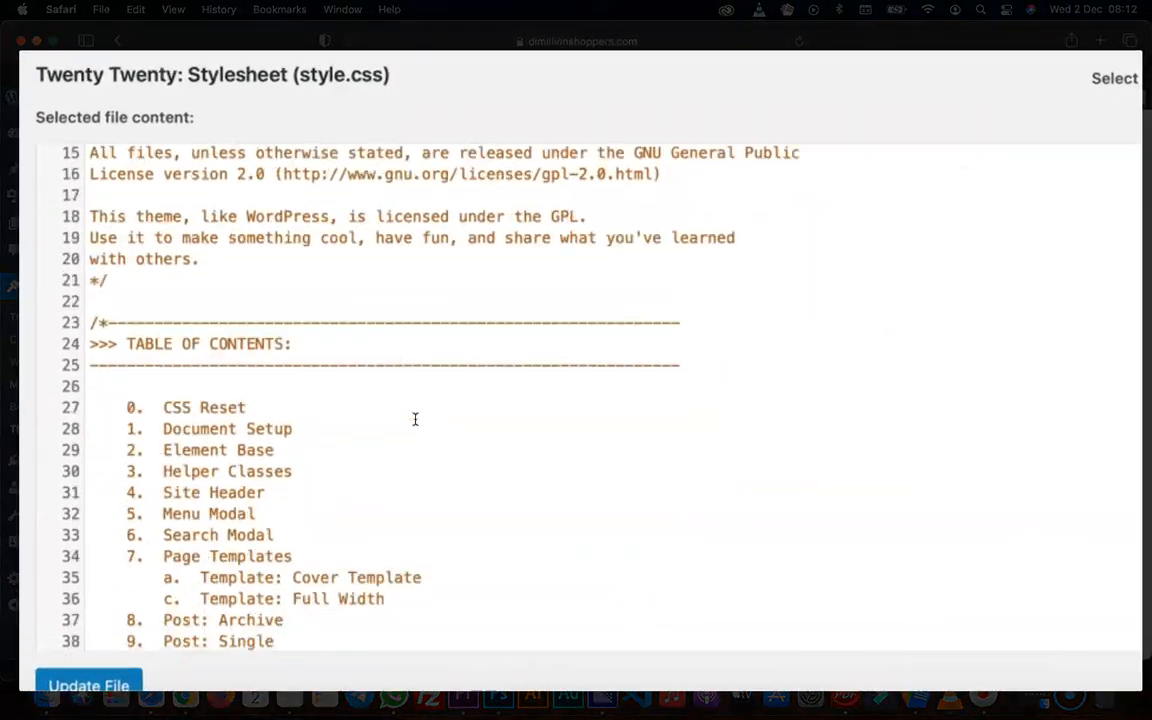
pyautogui.scroll(-3, 415, 419)
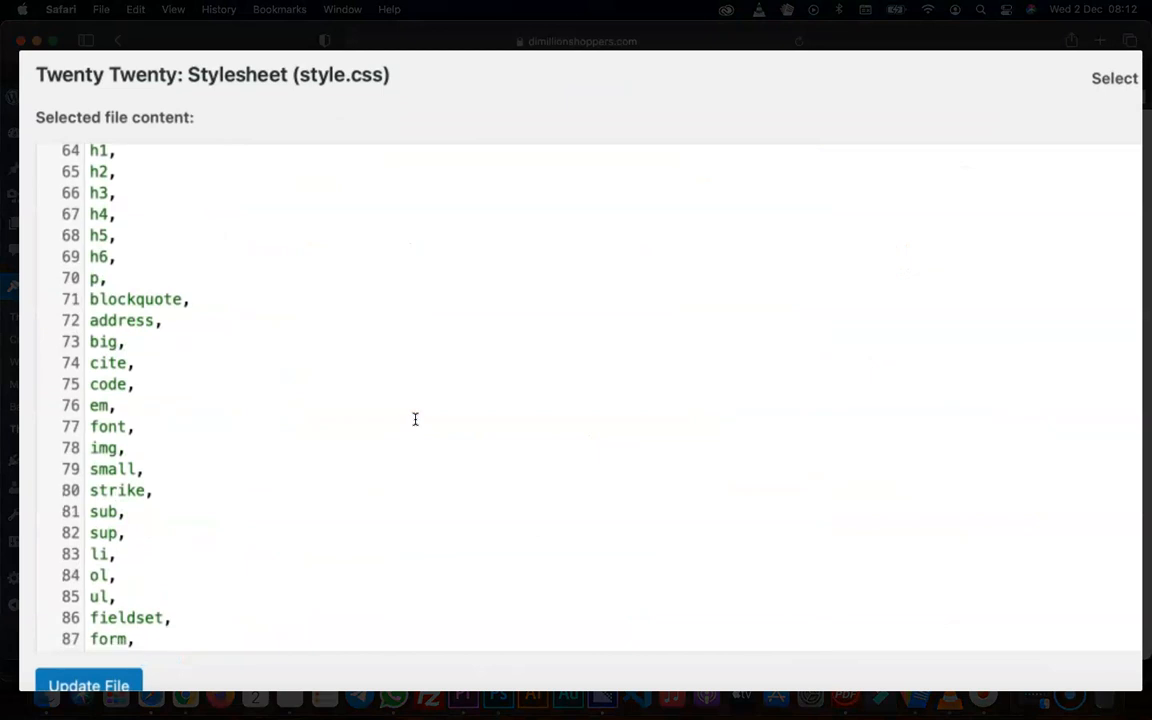
pyautogui.scroll(-15, 415, 417)
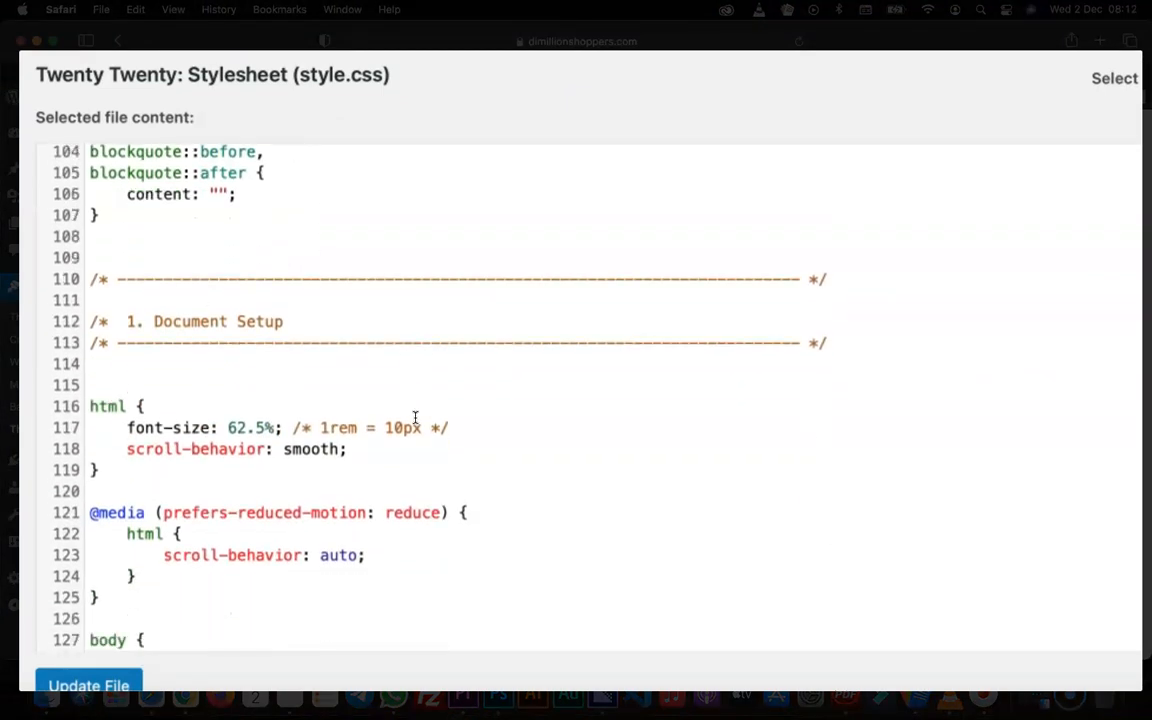
pyautogui.scroll(-3, 413, 417)
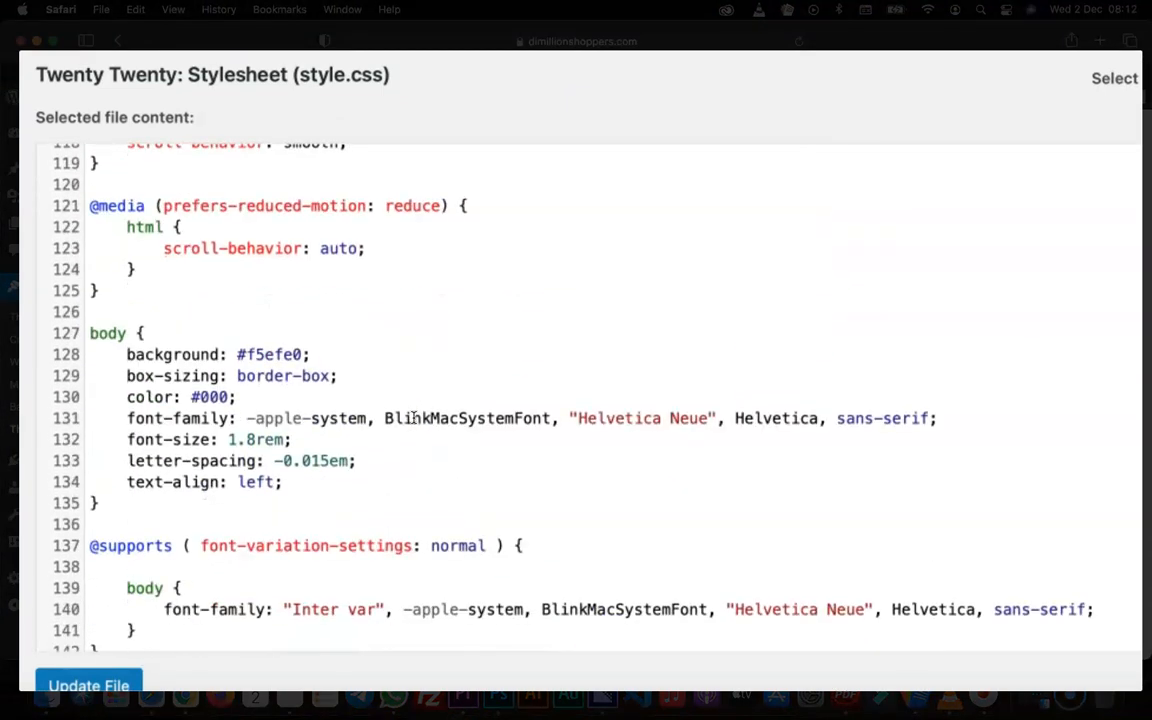
pyautogui.scroll(-3, 415, 418)
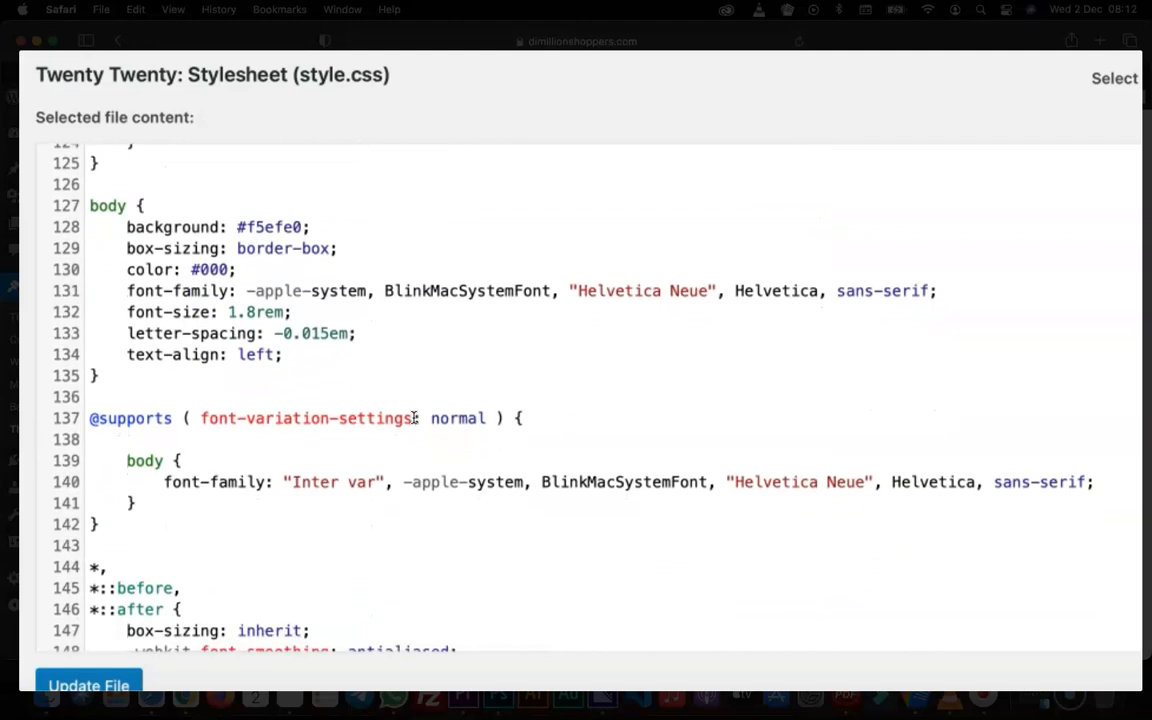
pyautogui.scroll(-3, 415, 418)
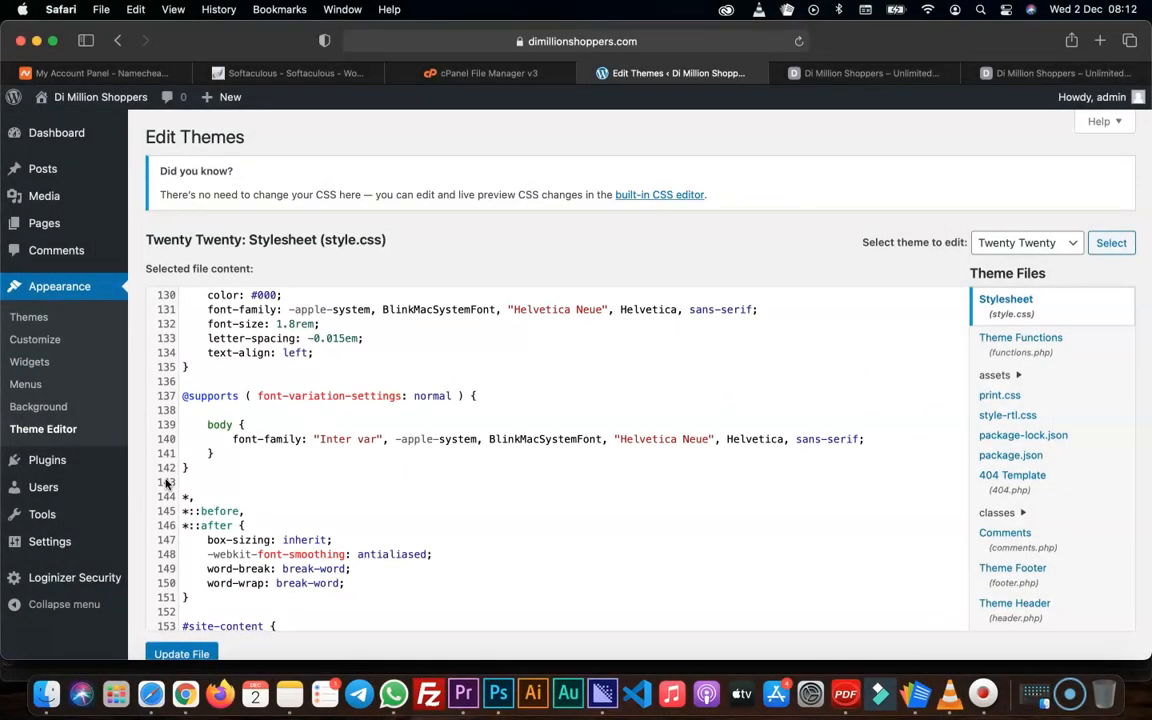
# - View the Installed Plugins list and the Users list
pyautogui.moveTo(58, 470)
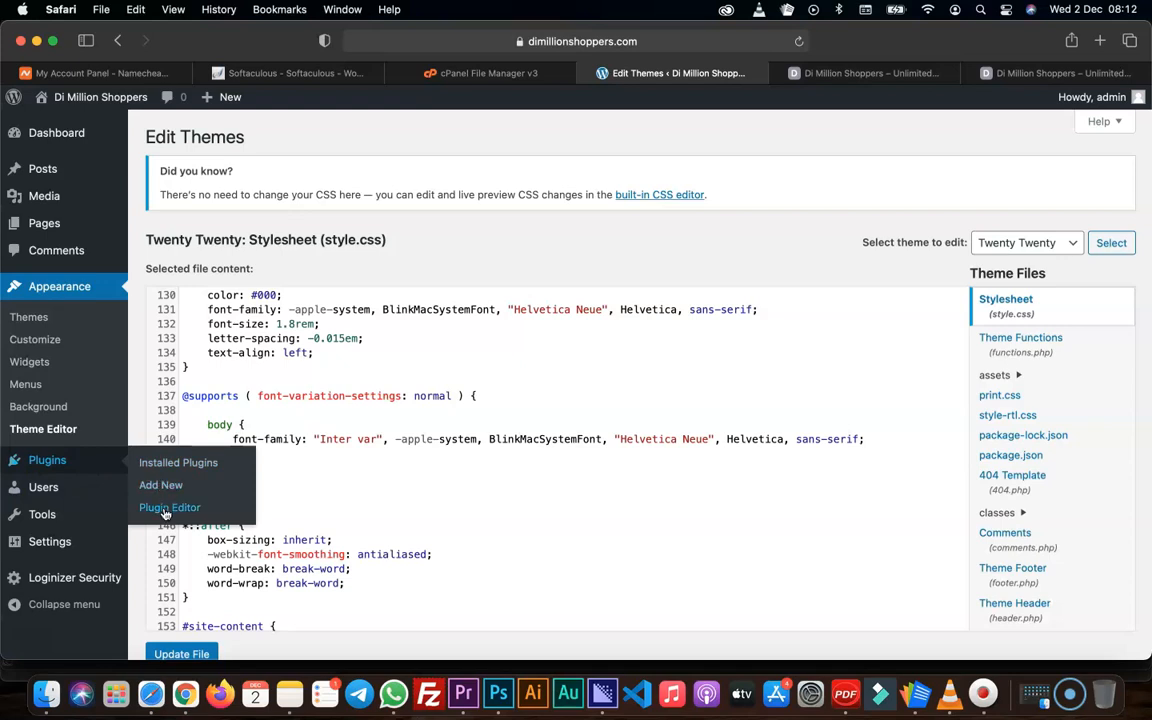
pyautogui.click(175, 463)
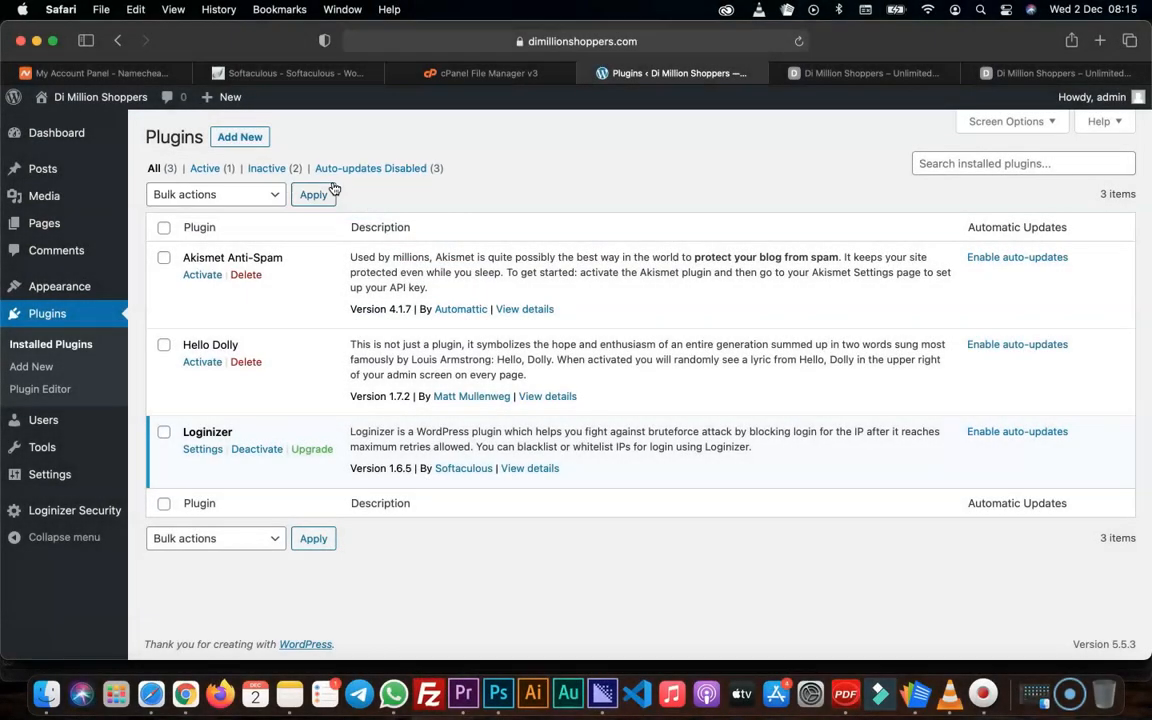
pyautogui.click(48, 425)
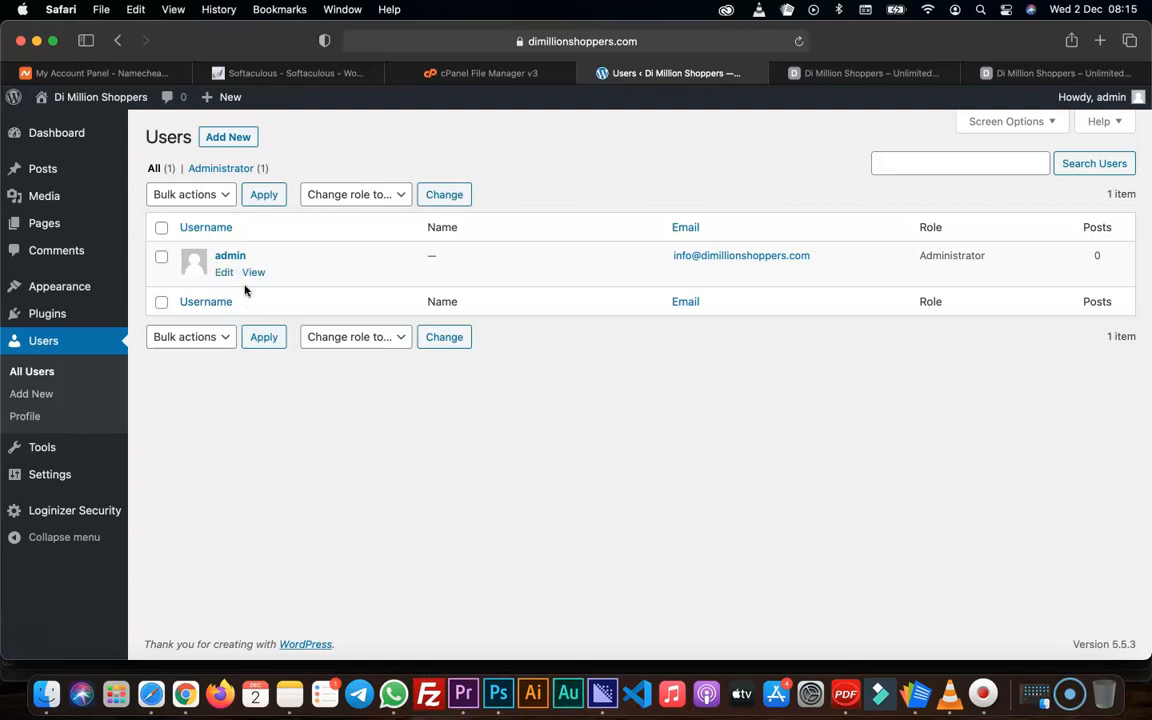
# - Open the General Settings and review the site title, tagline, site addresses, administration email and membership option
pyautogui.moveTo(58, 453)
pyautogui.moveTo(58, 486)
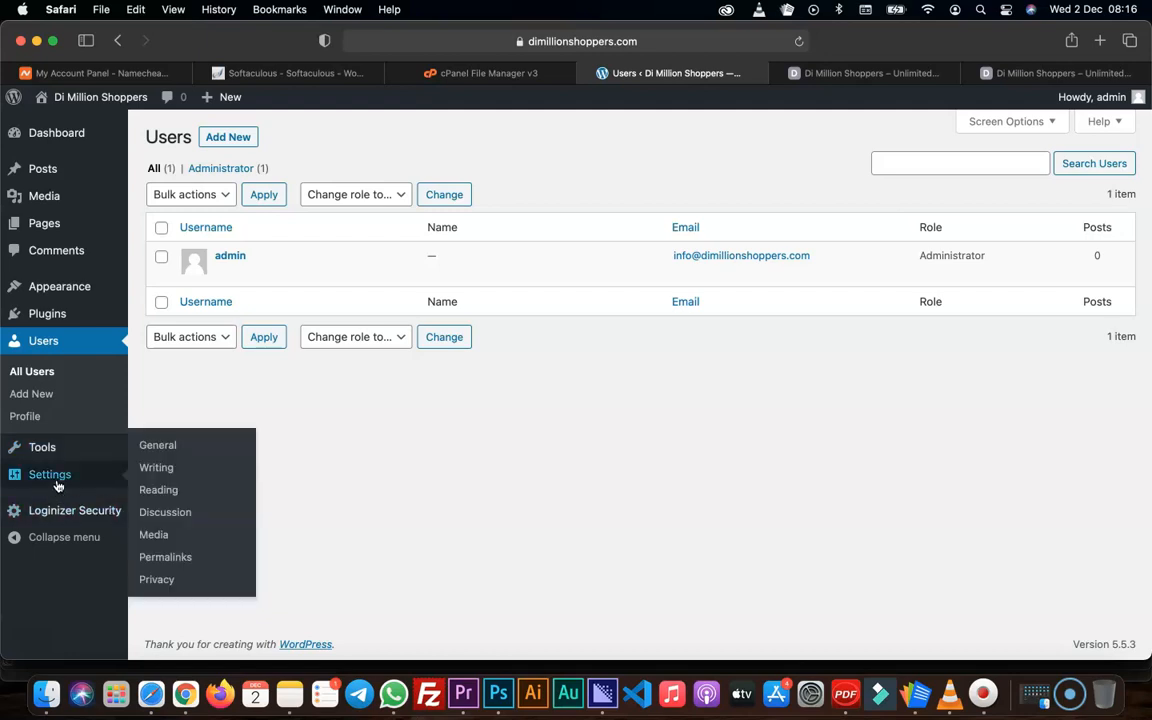
pyautogui.click(160, 450)
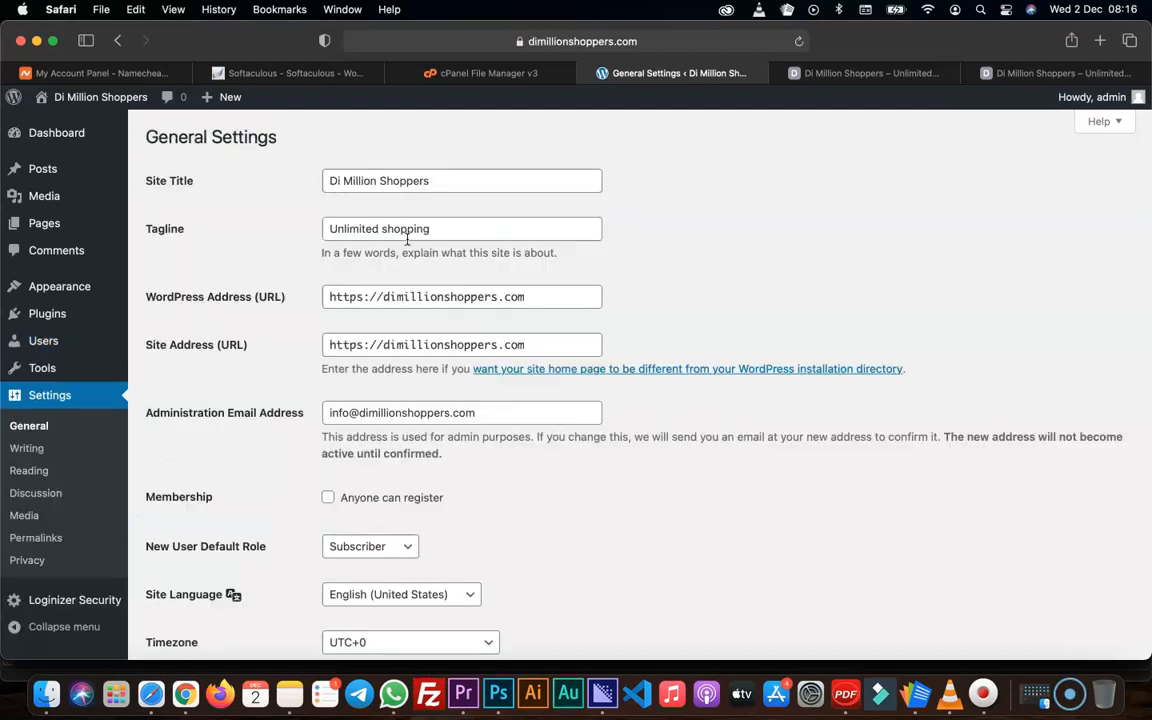
pyautogui.moveTo(437, 228); pyautogui.dragTo(314, 229)
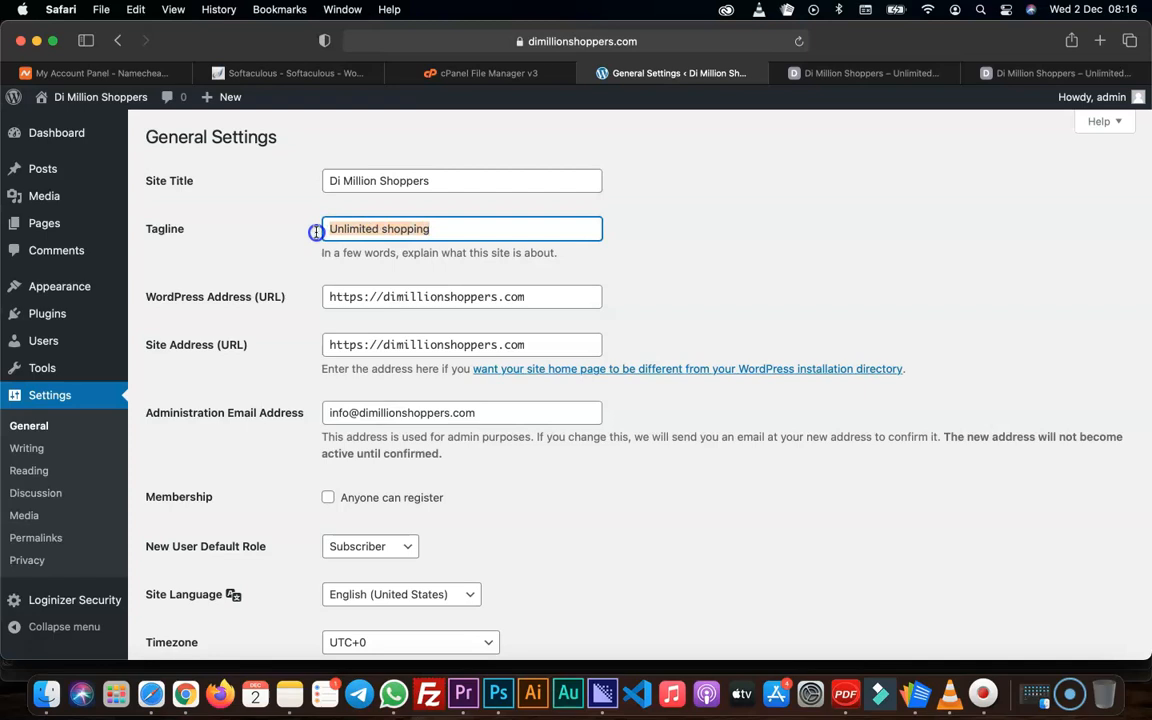
pyautogui.click(456, 204)
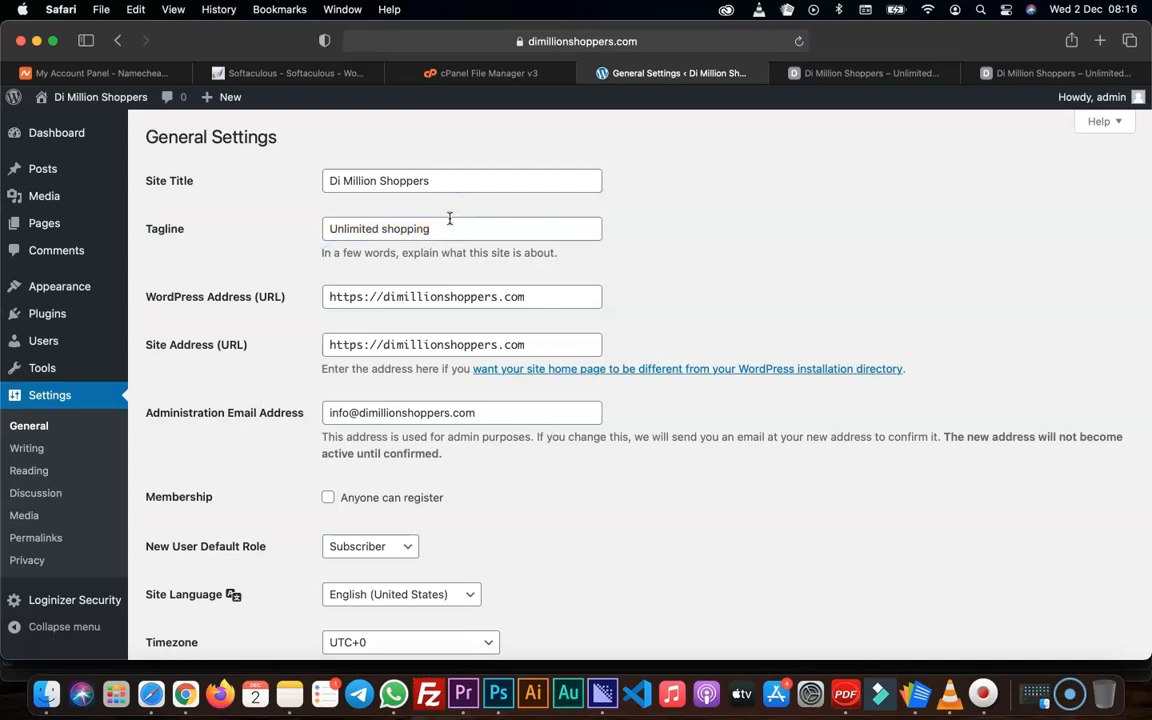
pyautogui.scroll(-2, 470, 198)
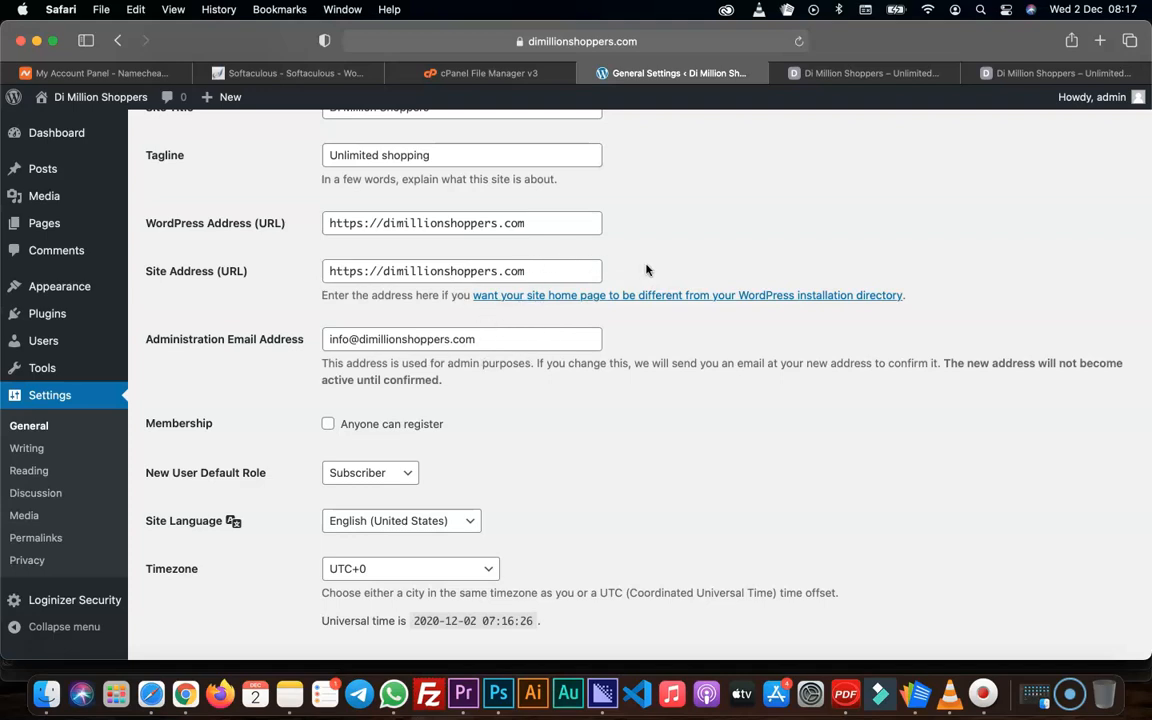
pyautogui.scroll(-2, 648, 268)
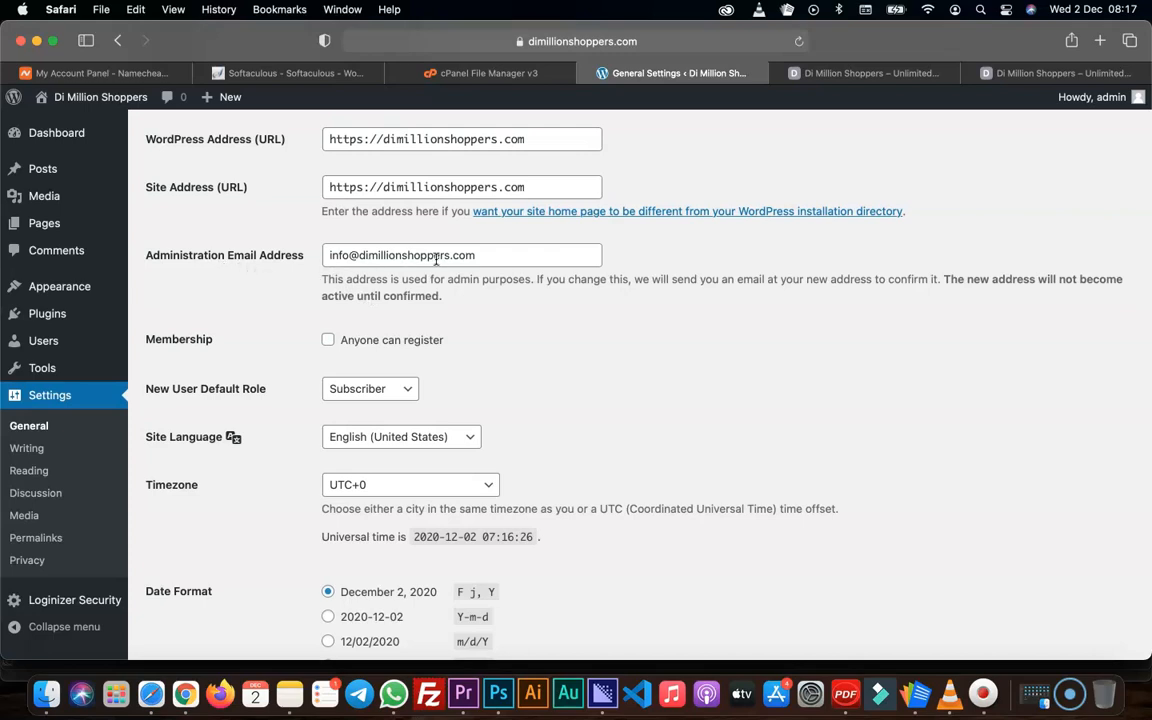
pyautogui.scroll(-2, 436, 259)
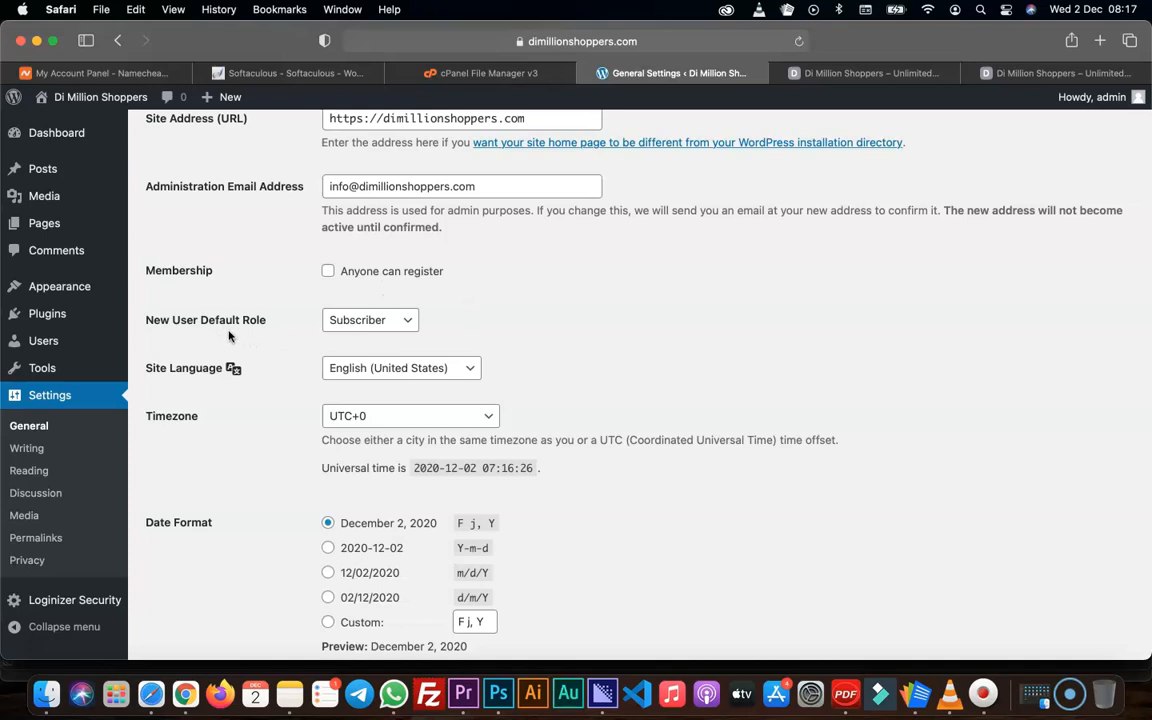
# - View the New User Default Role and Site Language choices, keeping Subscriber and English (United States)
pyautogui.click(408, 325)
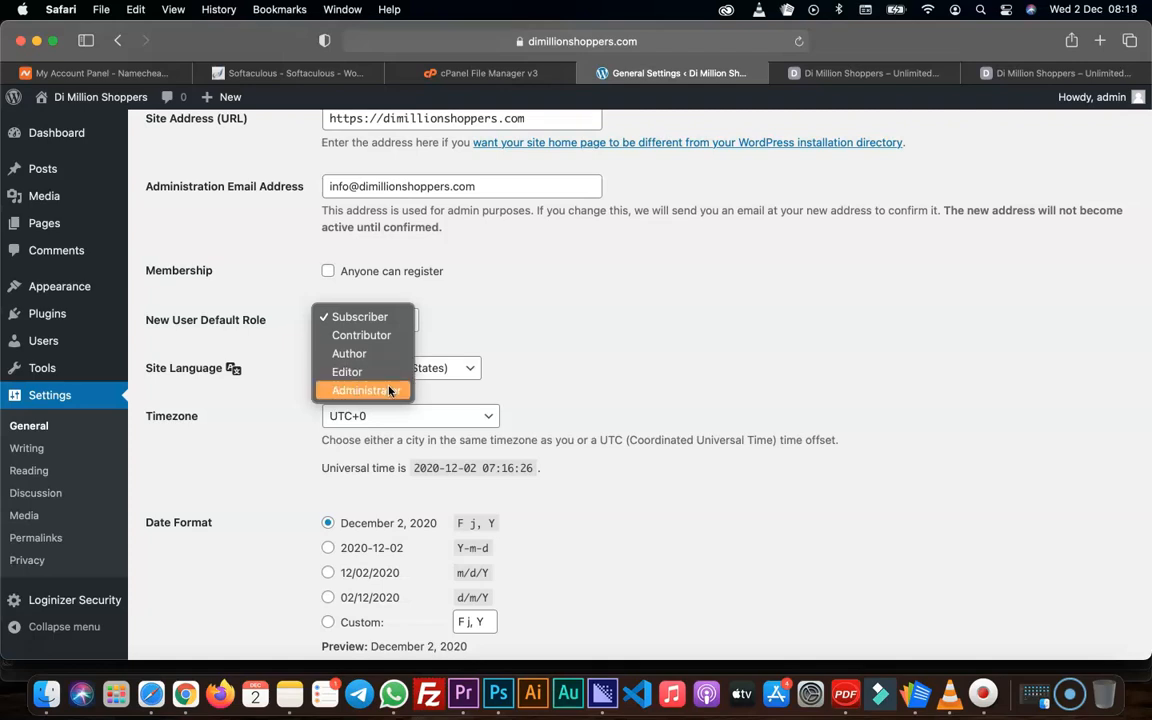
pyautogui.click(433, 330)
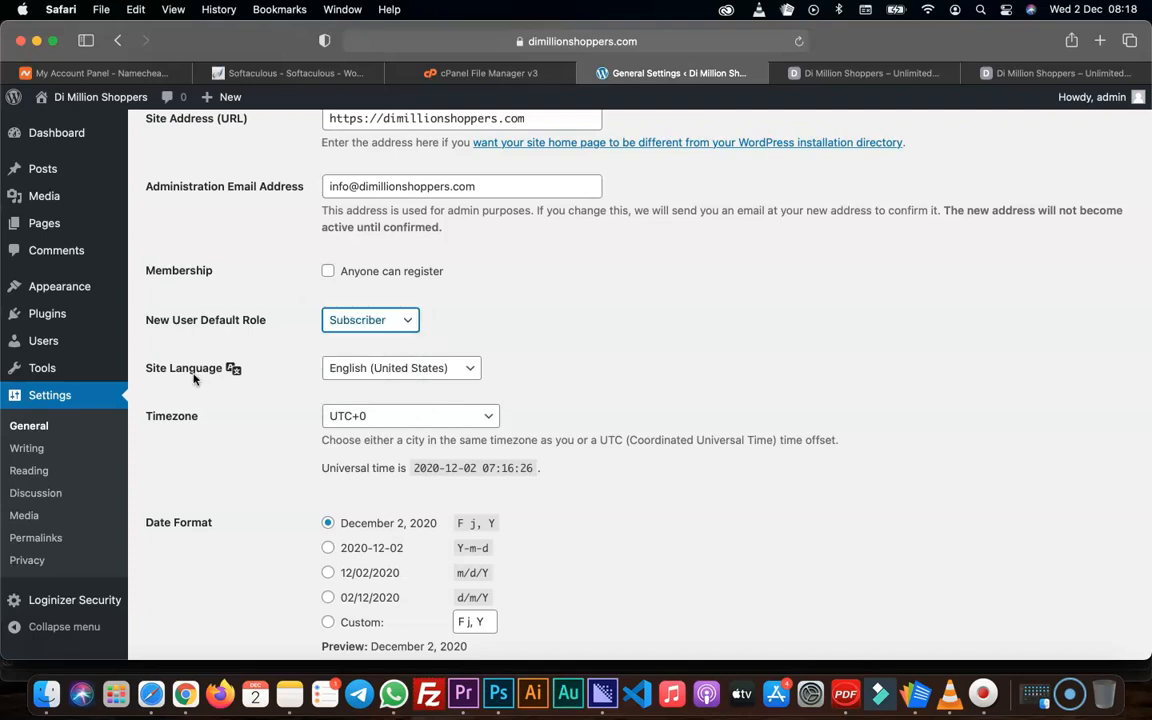
pyautogui.click(437, 380)
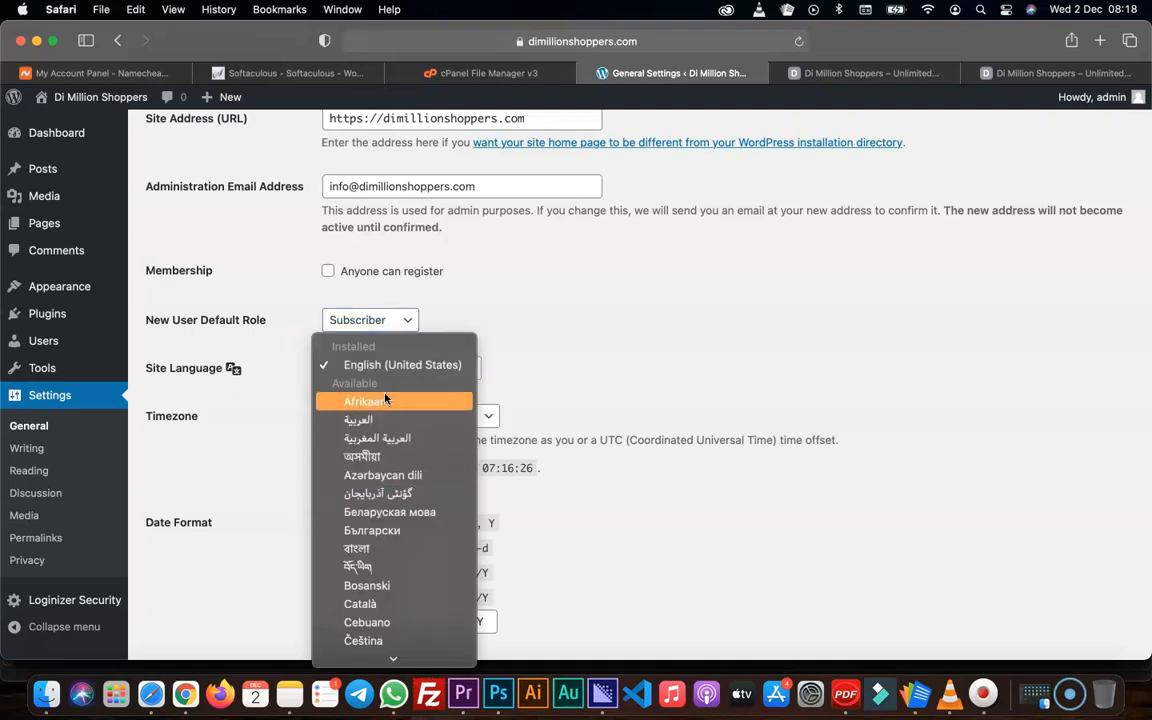
pyautogui.click(437, 366)
# - View the Timezone choices without changing them, and review the date format, time format and week start settings
pyautogui.scroll(-2, 495, 355)
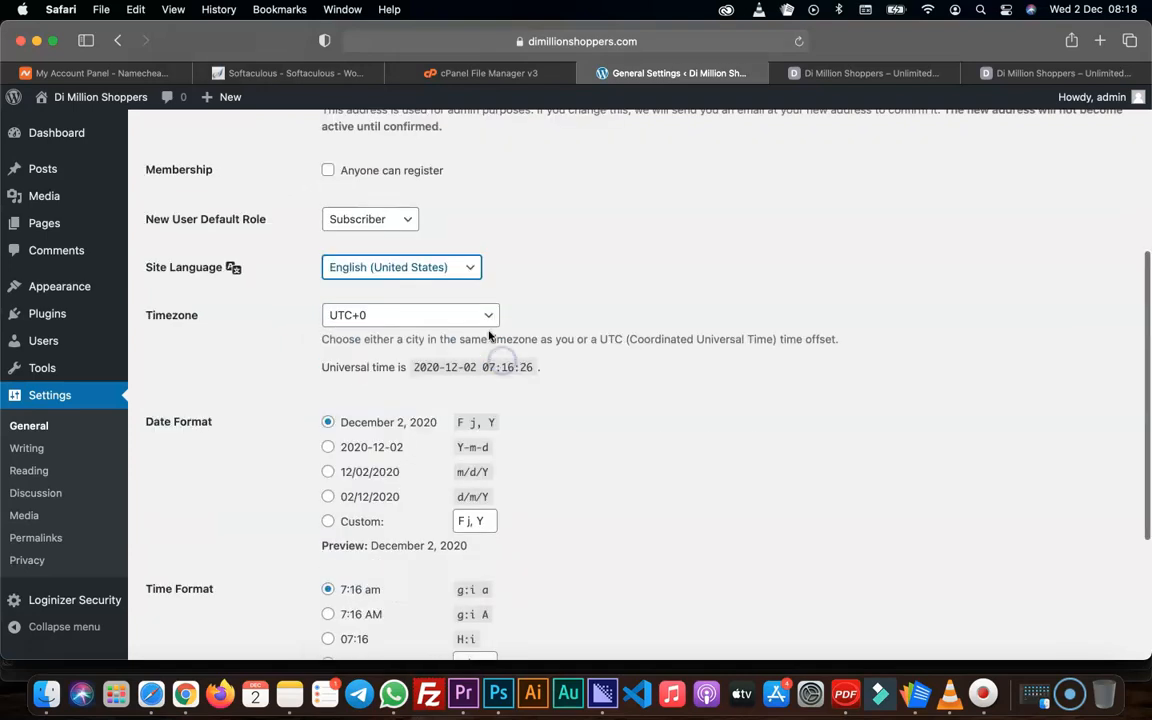
pyautogui.click(489, 320)
pyautogui.click(532, 311)
pyautogui.scroll(-3, 532, 309)
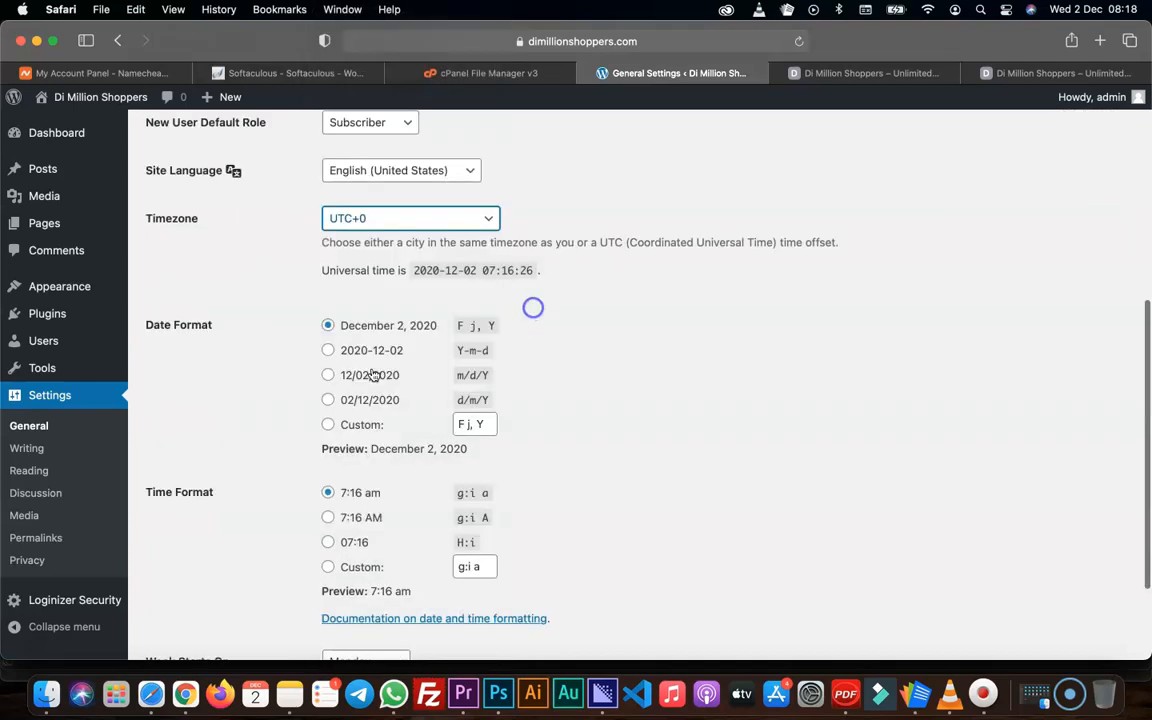
pyautogui.scroll(-1, 413, 395)
pyautogui.scroll(-1, 362, 450)
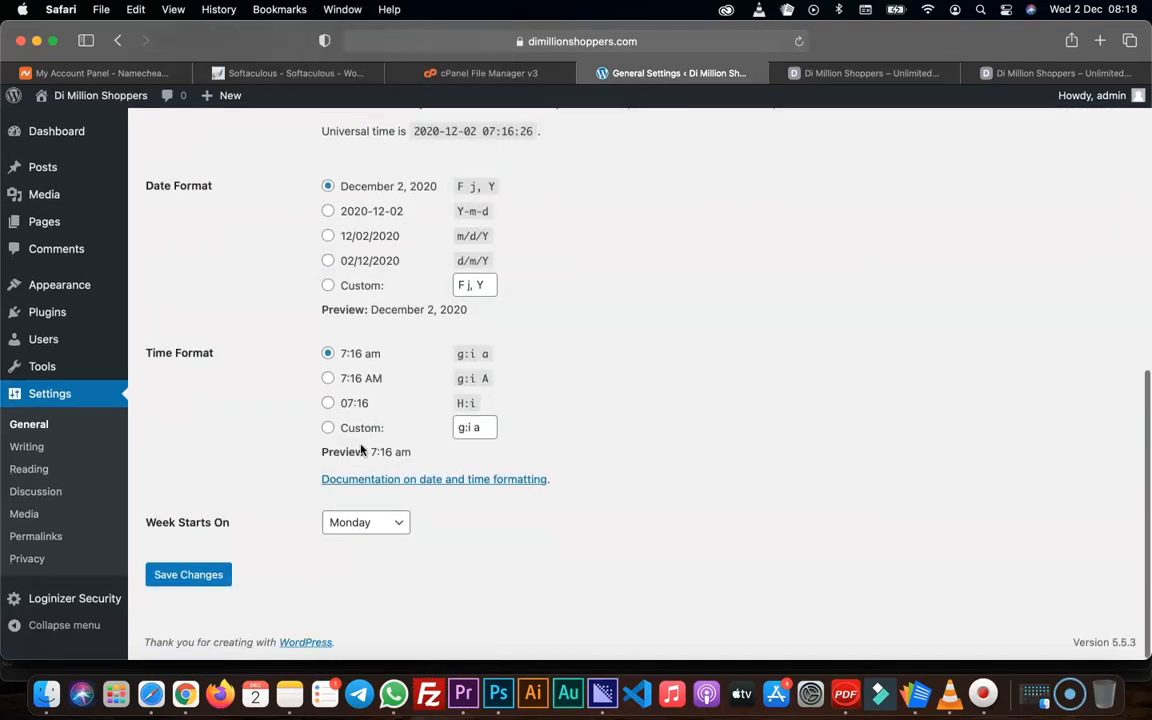
# - Open the Writing Settings and review the default post category and format choices, post via email fields and update services
pyautogui.click(28, 450)
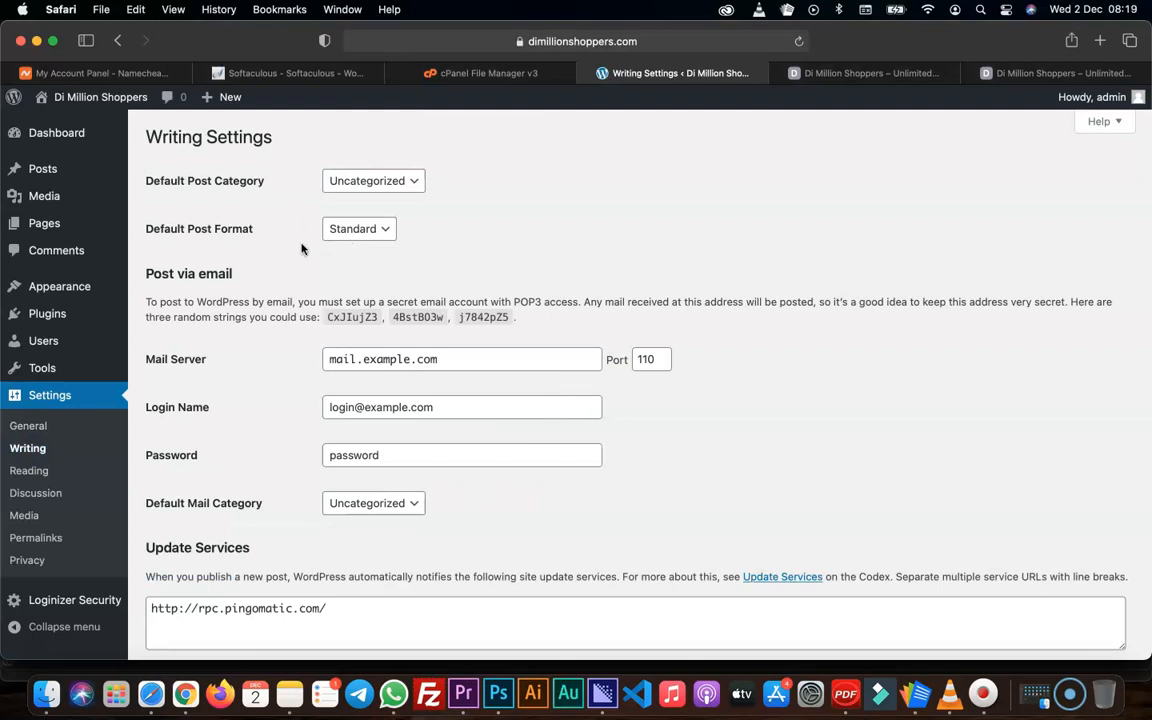
pyautogui.click(416, 187)
pyautogui.click(430, 205)
pyautogui.click(389, 234)
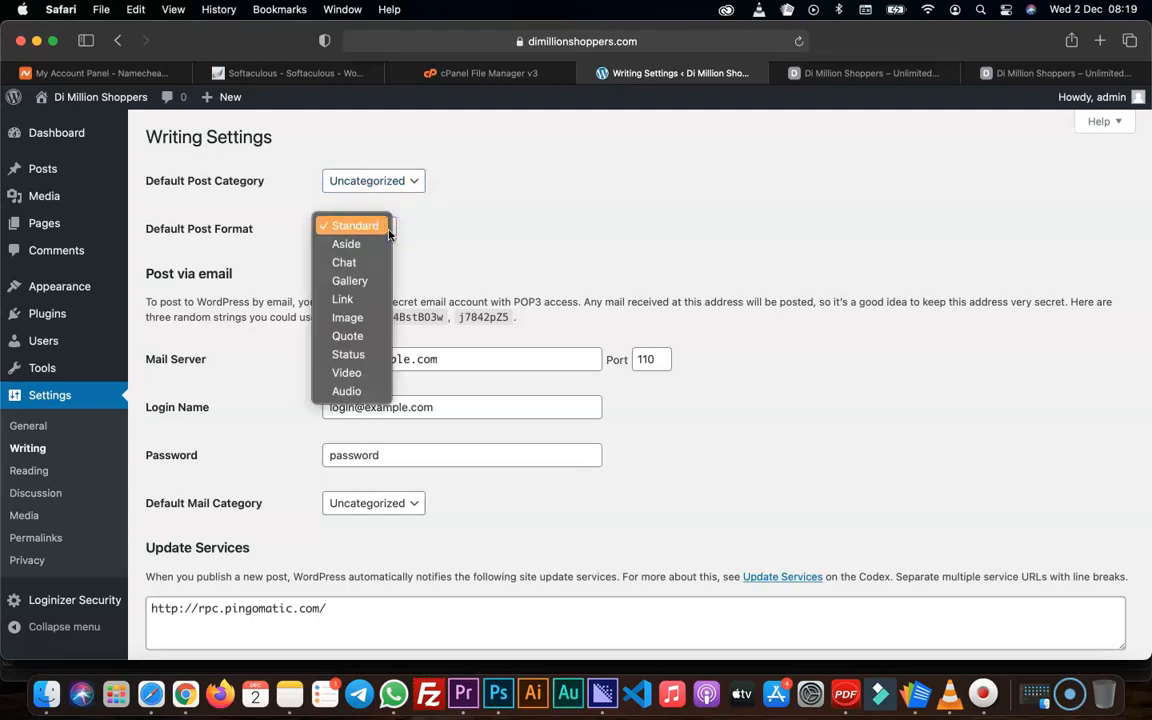
pyautogui.click(423, 230)
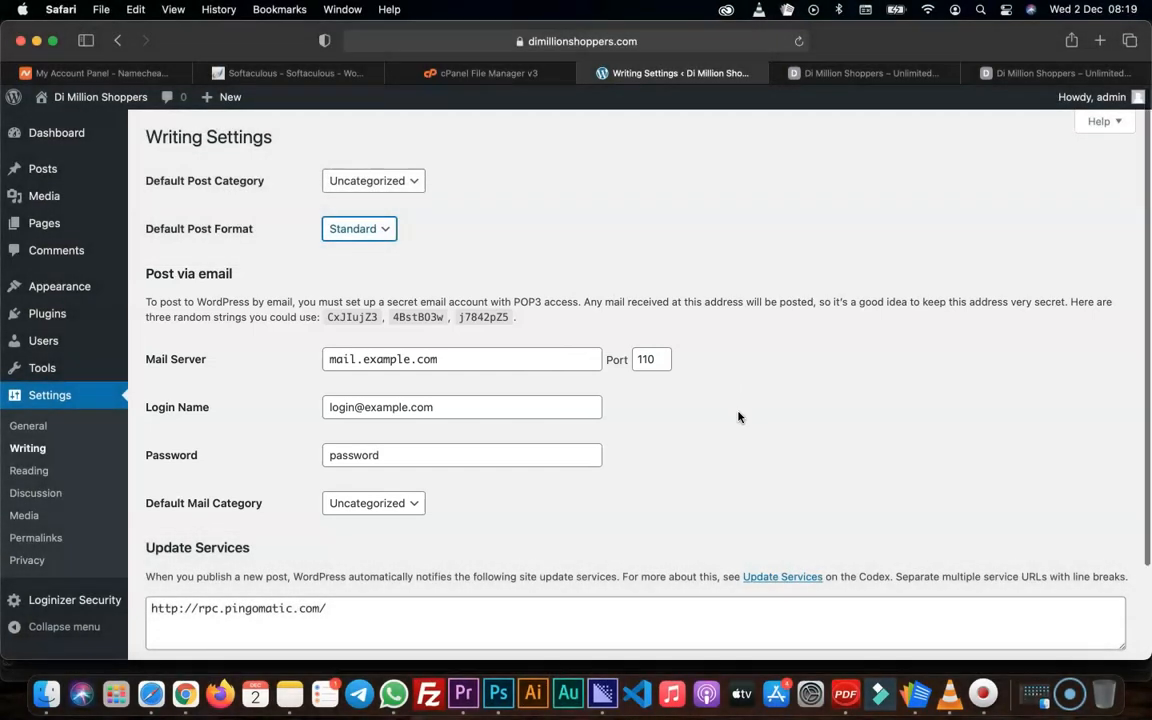
pyautogui.scroll(-2, 738, 417)
pyautogui.scroll(-1, 738, 417)
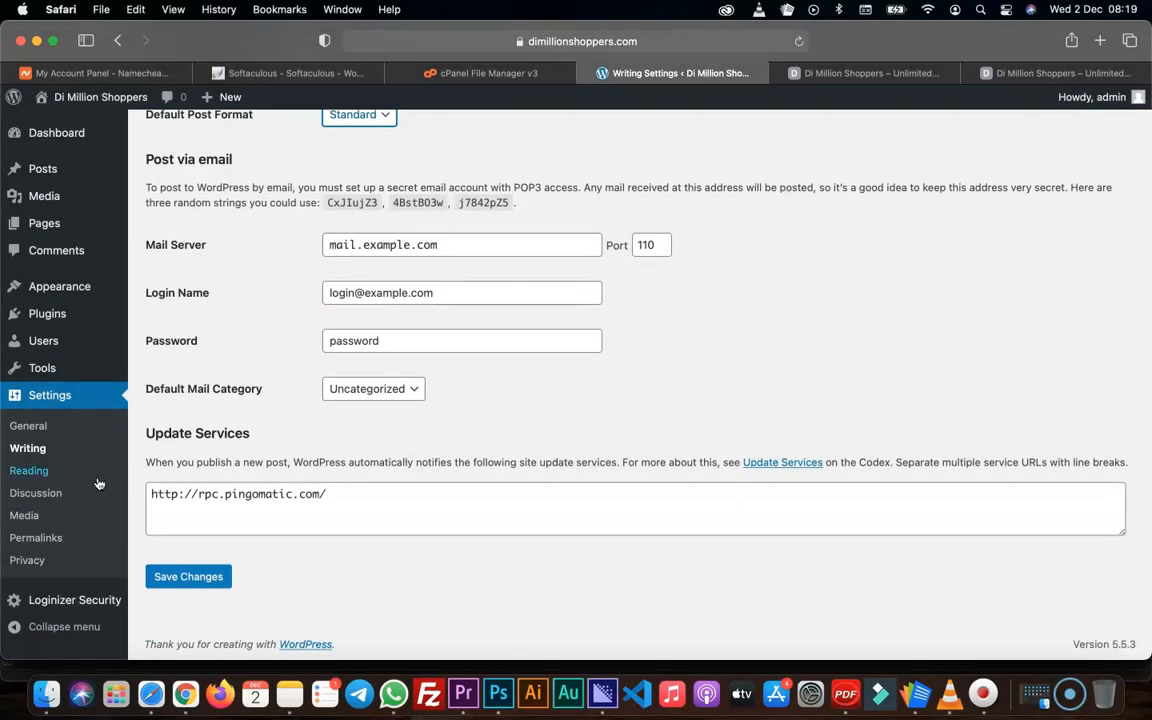
# - View the Reading Settings and compare the homepage display option with the posts on the live Di Million Shoppers homepage
pyautogui.click(26, 474)
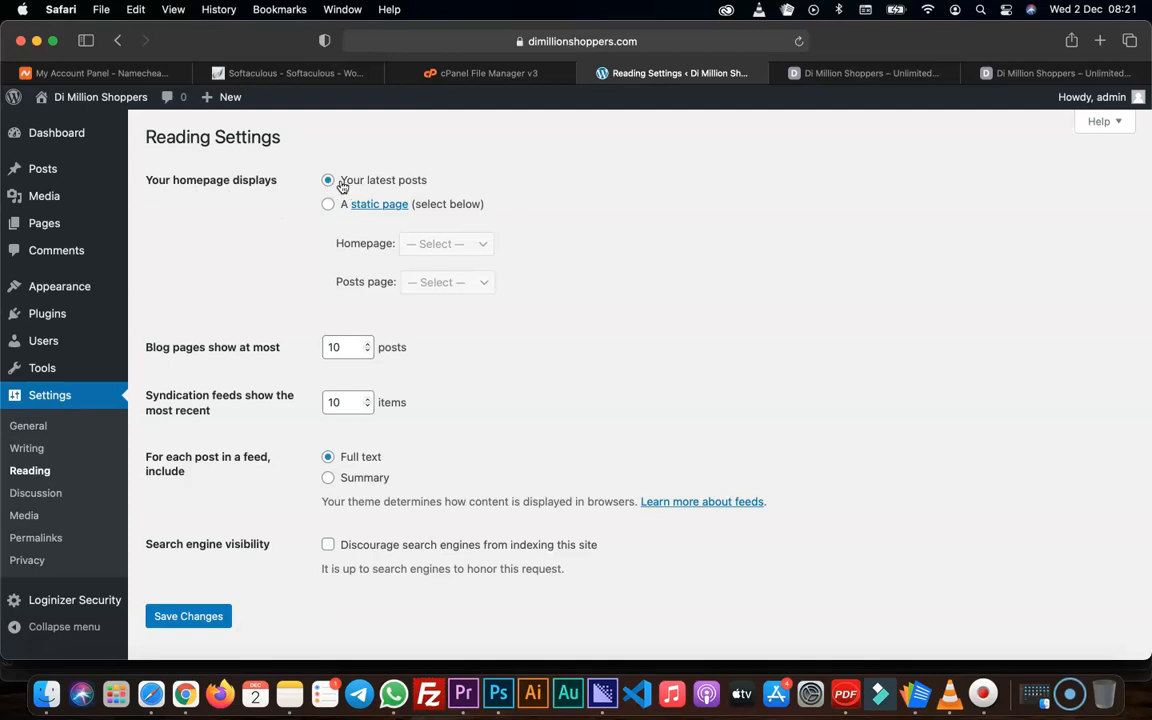
pyautogui.click(852, 76)
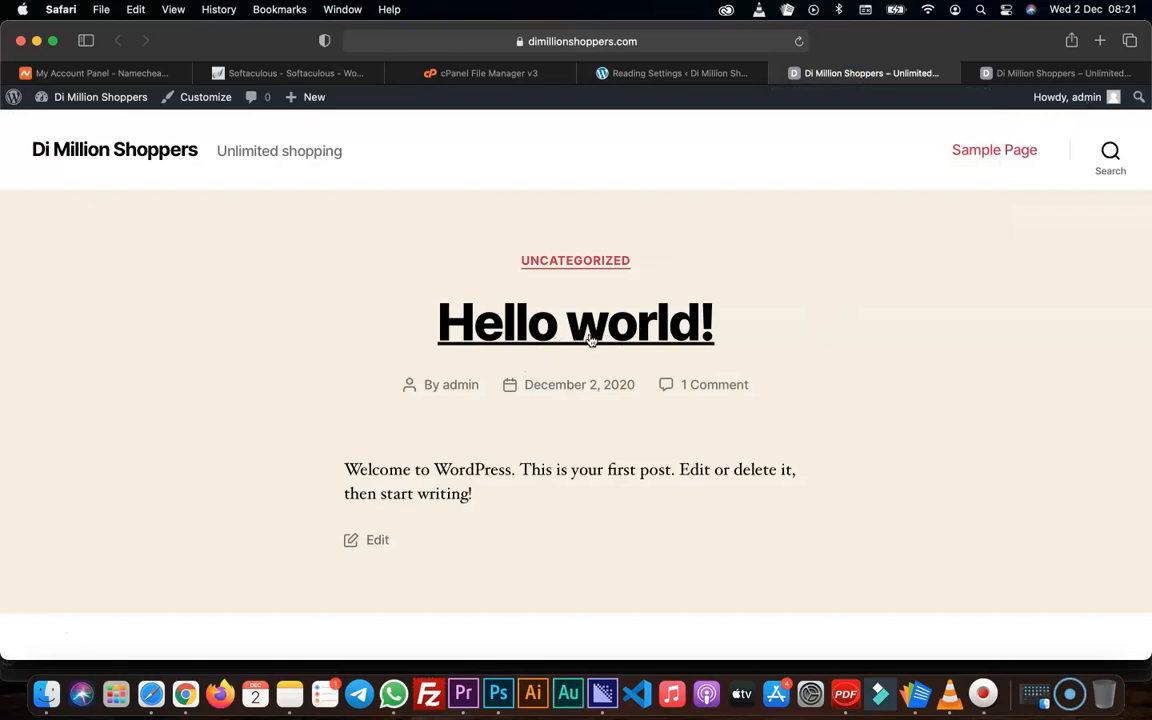
pyautogui.scroll(-2, 580, 420)
pyautogui.scroll(1, 580, 422)
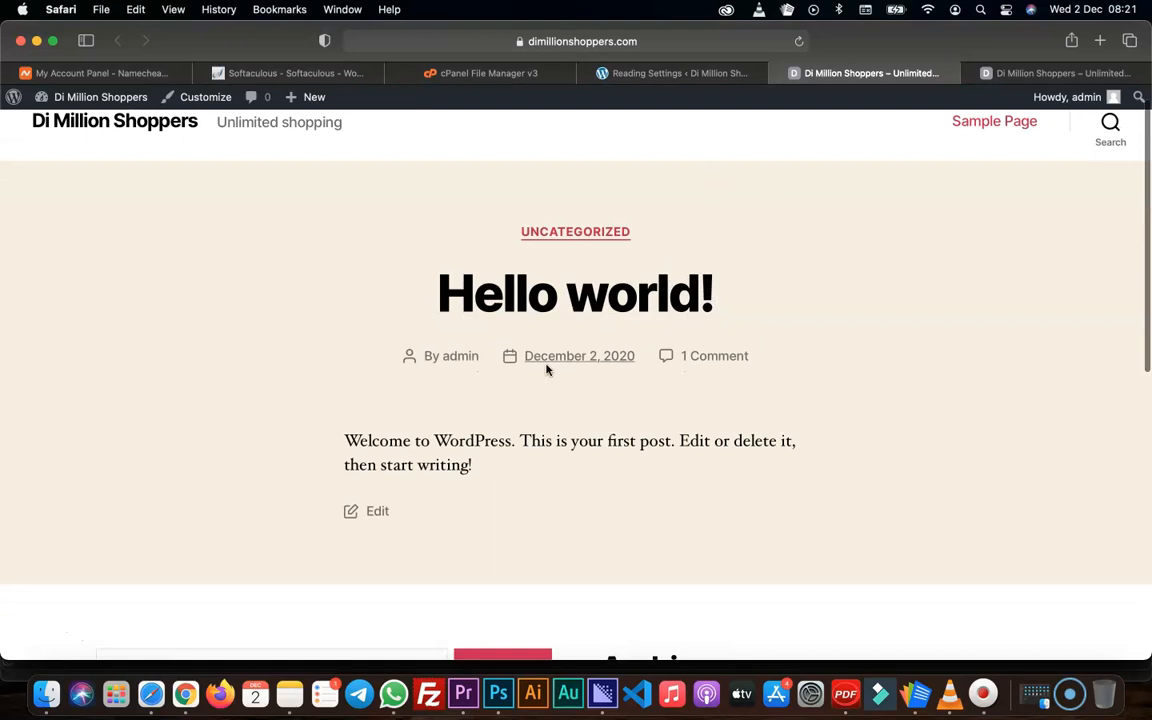
# - Return to the Reading Settings and open the Posts page in a new browser tab
pyautogui.click(674, 74)
pyautogui.rightClick(41, 168)
pyautogui.click(86, 180)
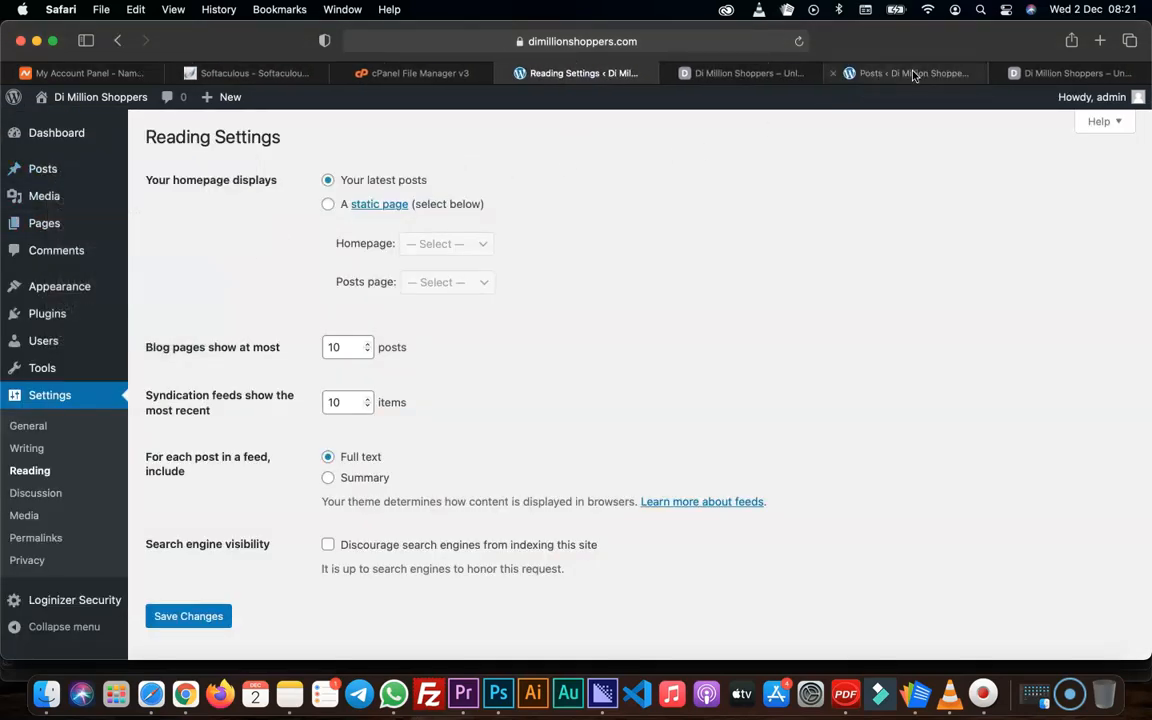
# - Create and publish a post titled "New title" with the body text "cvgfhmgfhghgvhgvghfc"
pyautogui.moveTo(913, 74); pyautogui.dragTo(745, 74)
pyautogui.click(236, 140)
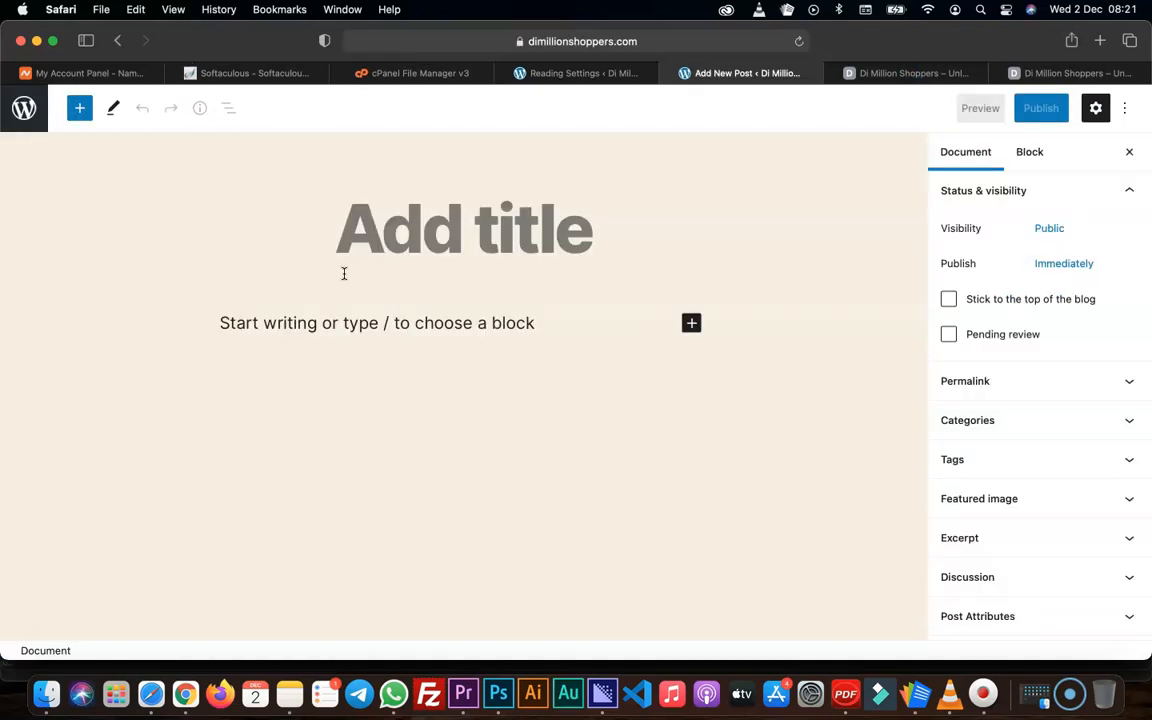
pyautogui.write('New title')
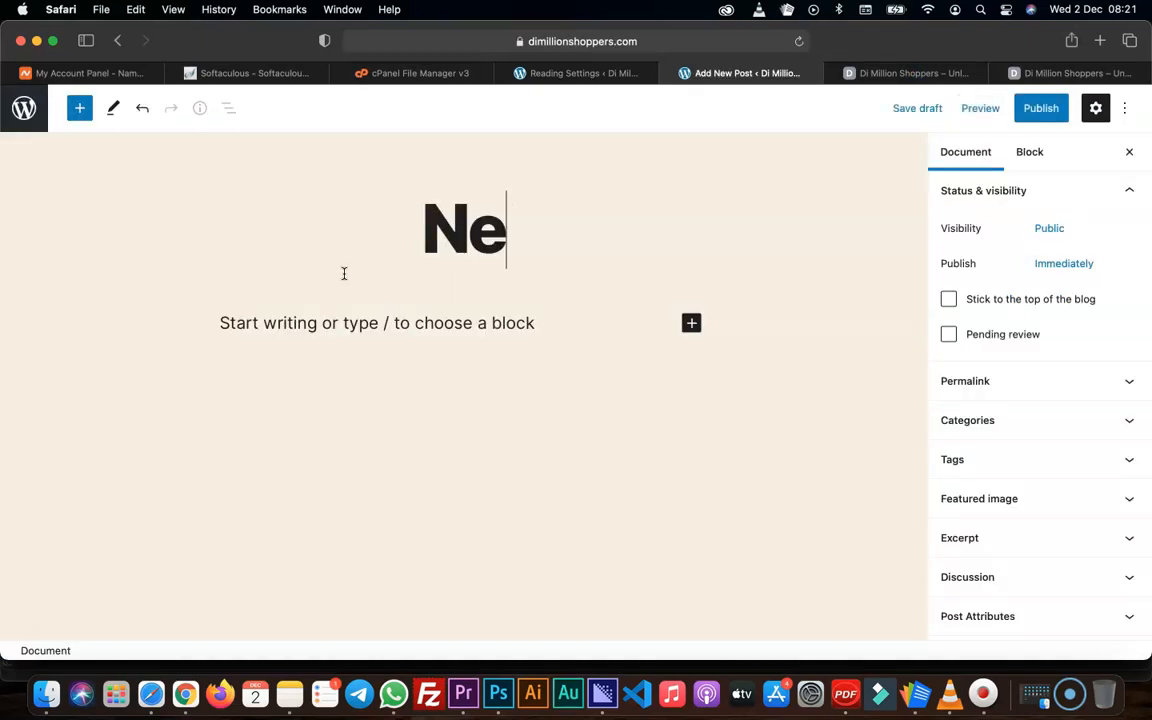
pyautogui.click(324, 333)
pyautogui.write('cvgfhmgfhghgvhgvghfc')
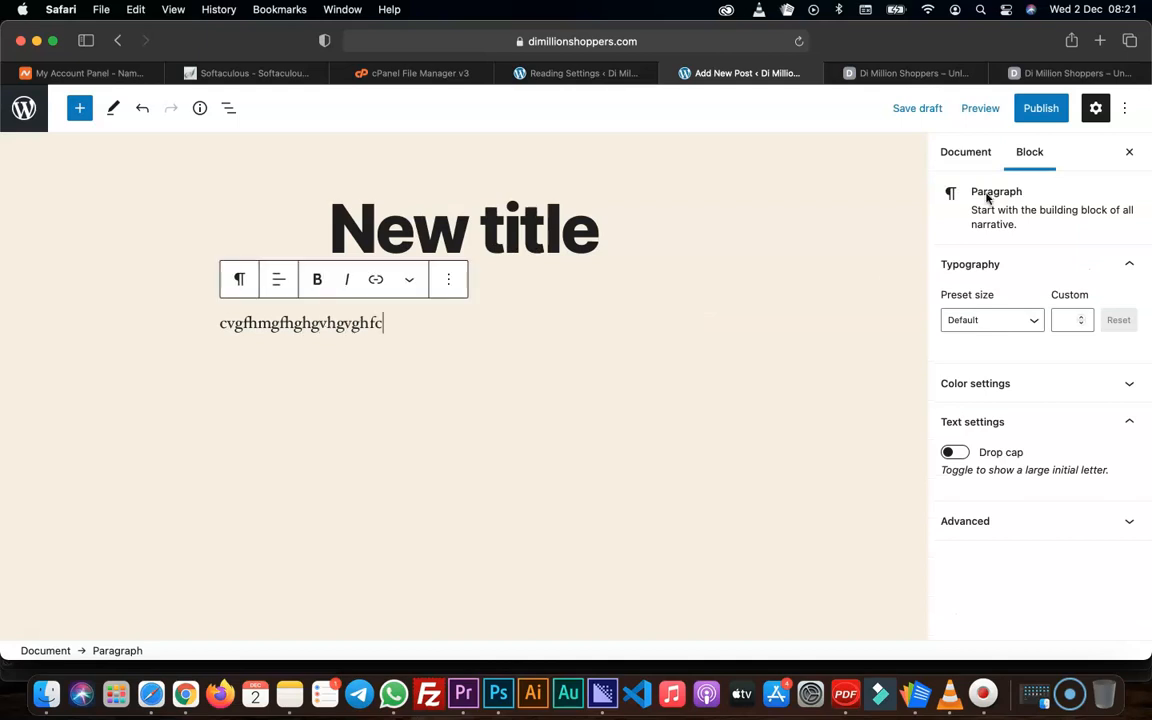
pyautogui.click(1041, 112)
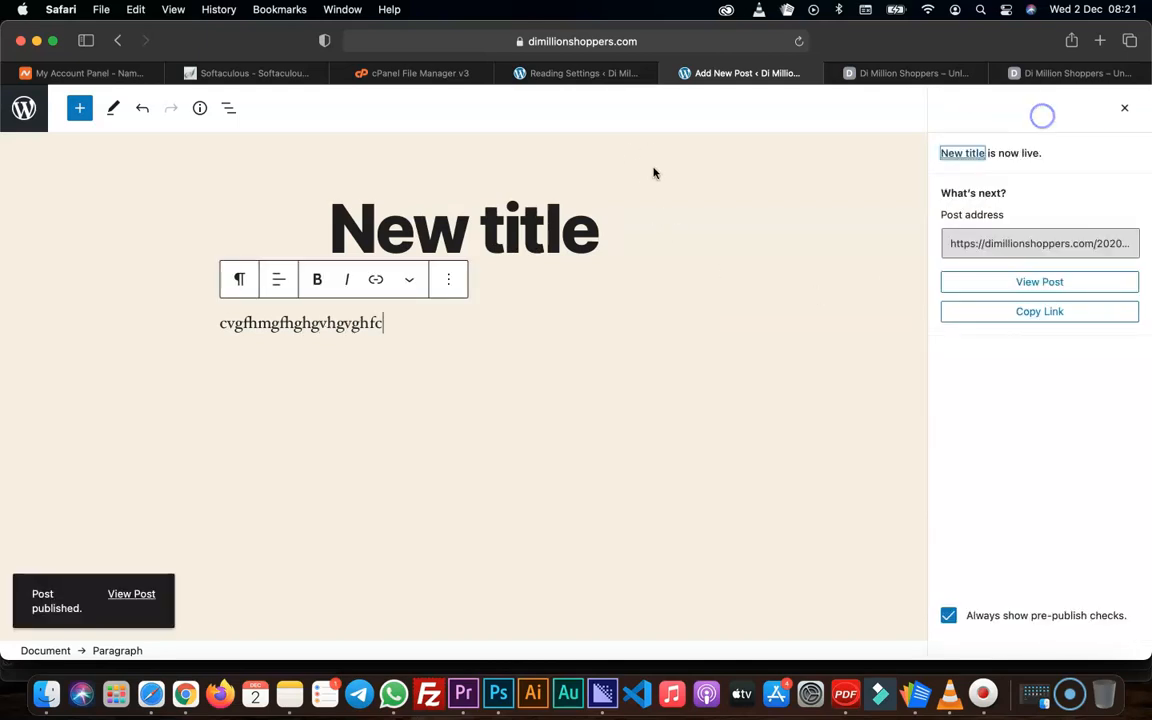
# - Reload the live Di Million Shoppers homepage and view the newly published post's title and body text
pyautogui.click(885, 80)
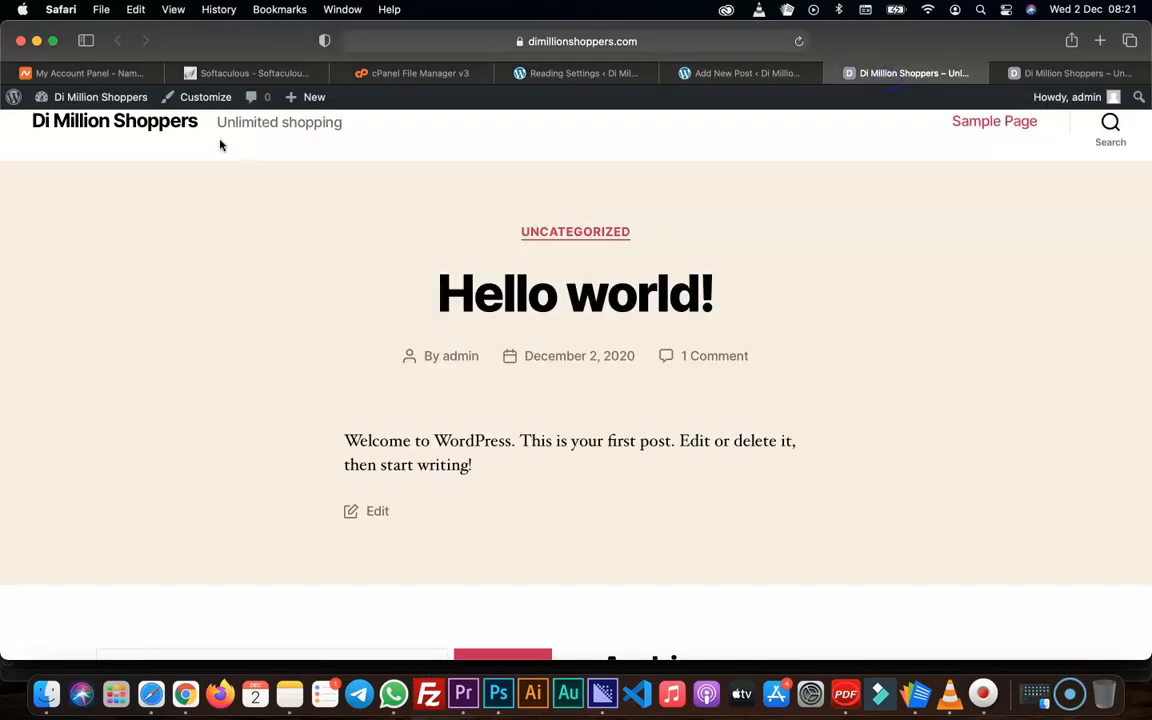
pyautogui.click(799, 41)
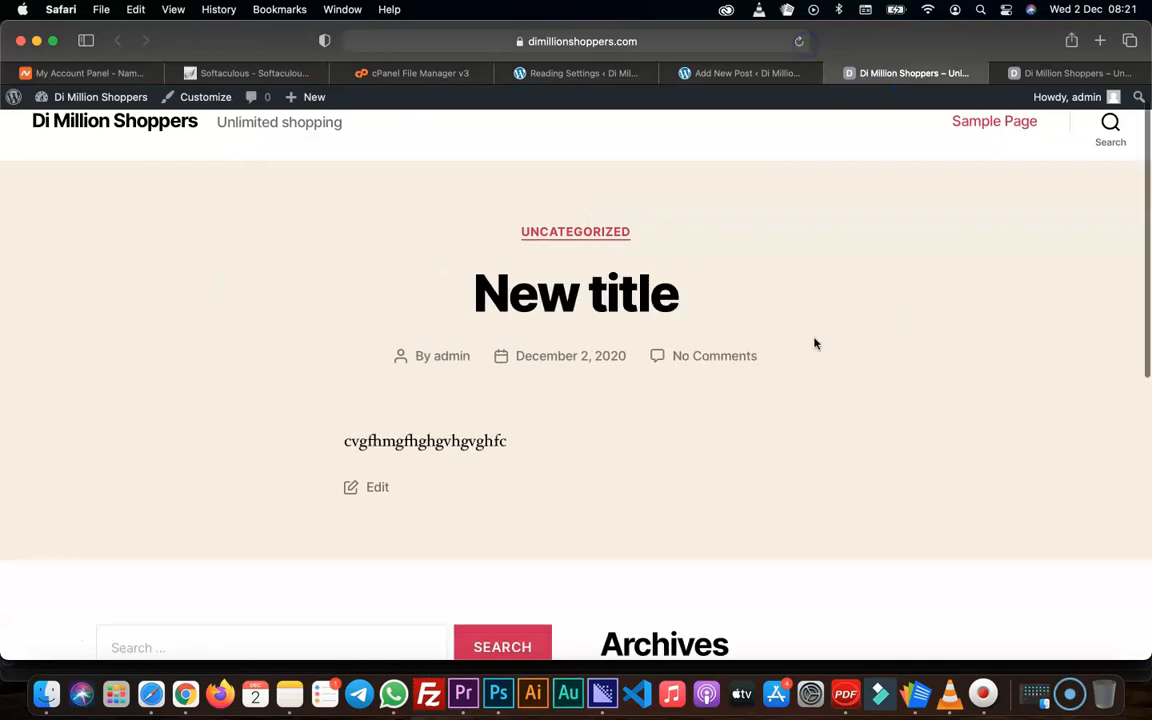
pyautogui.moveTo(345, 441); pyautogui.dragTo(545, 437)
pyautogui.click(607, 460)
pyautogui.scroll(2, 722, 414)
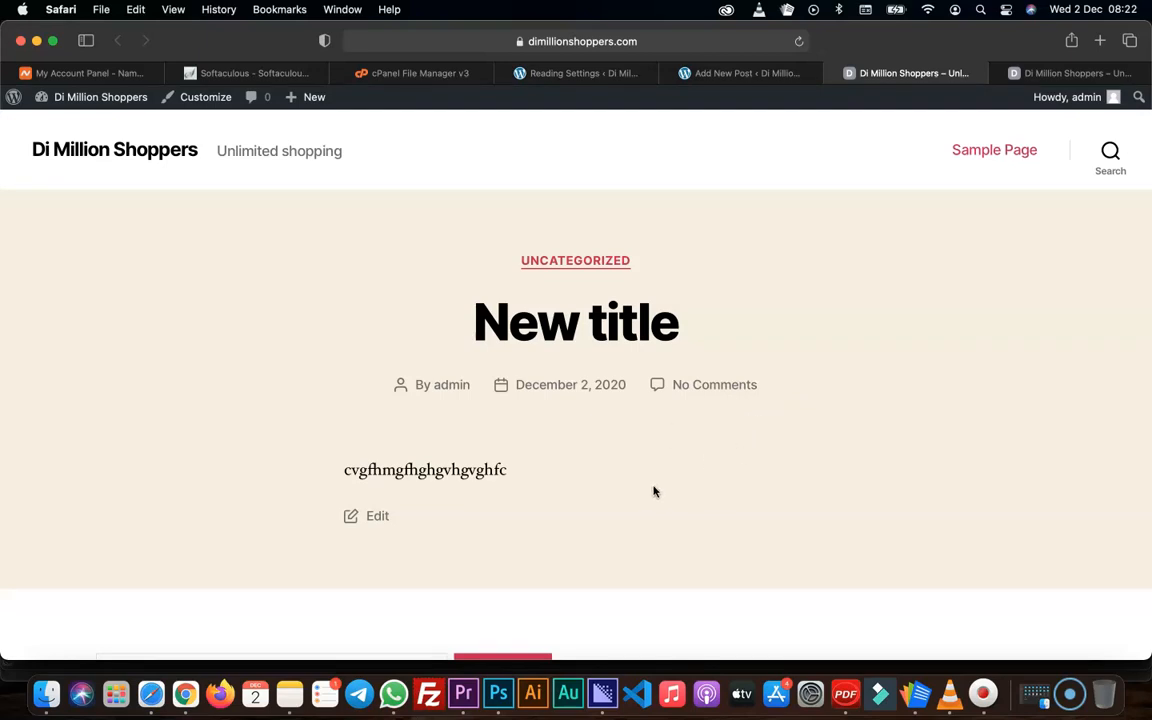
# - In the Reading Settings, make the homepage display a static page, choose Sample Page as the Homepage, and save the changes
pyautogui.click(734, 74)
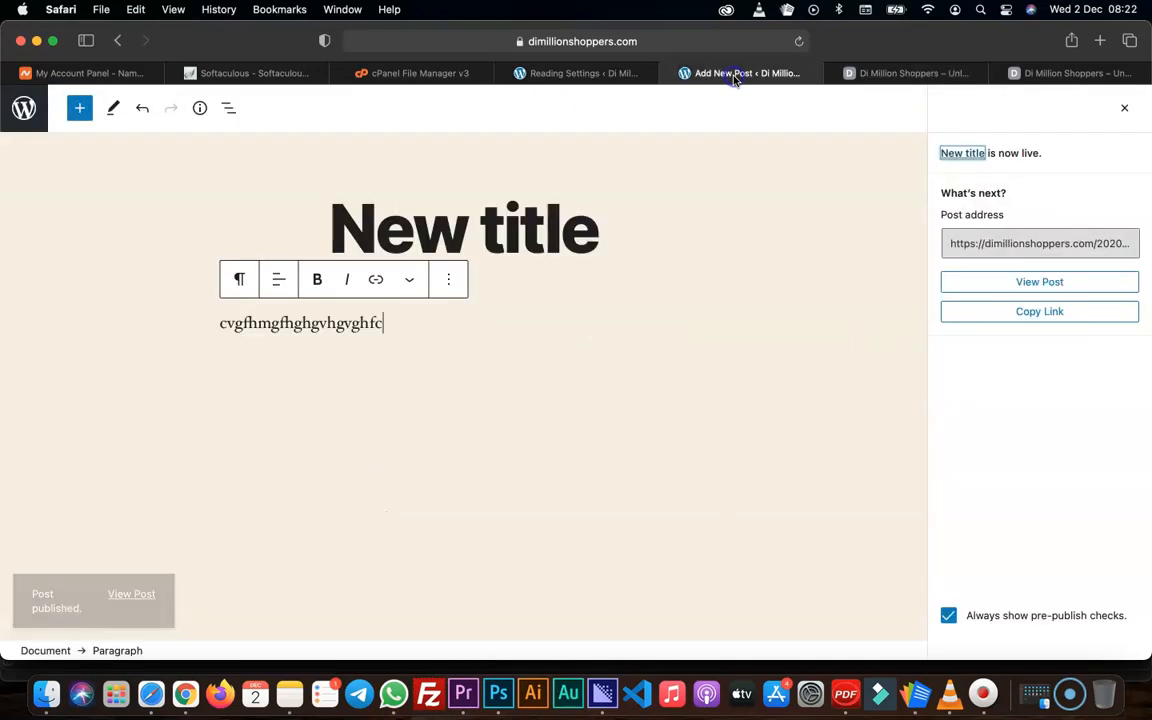
pyautogui.click(594, 80)
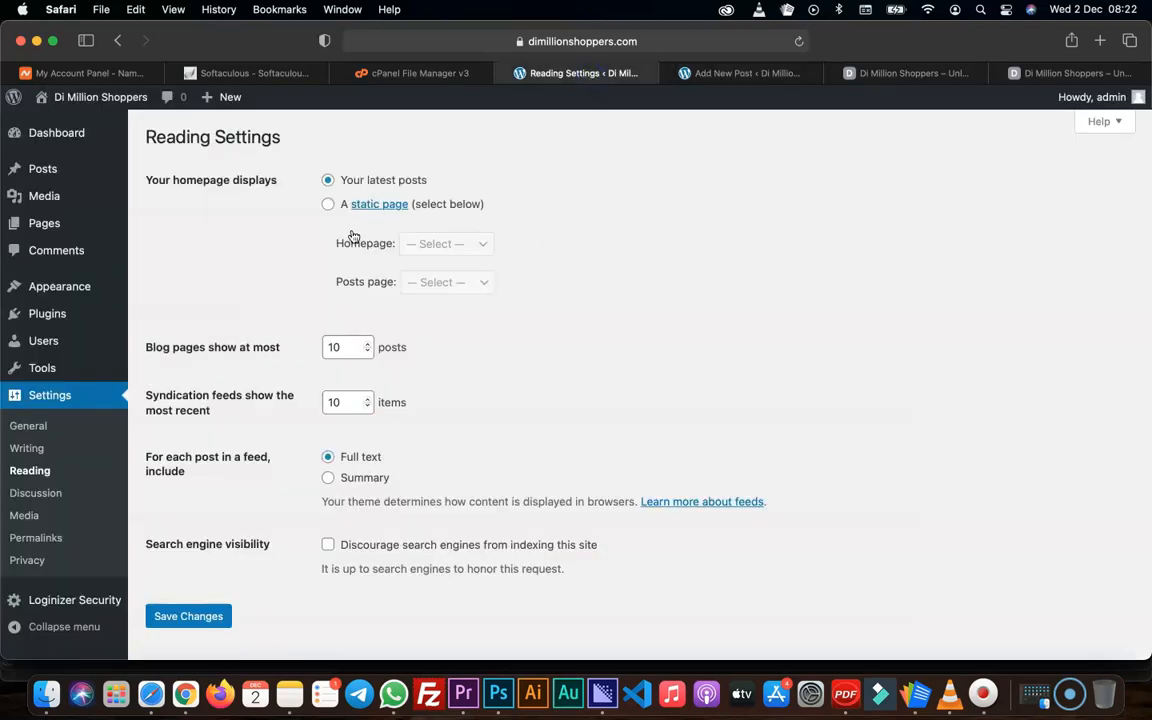
pyautogui.click(327, 204)
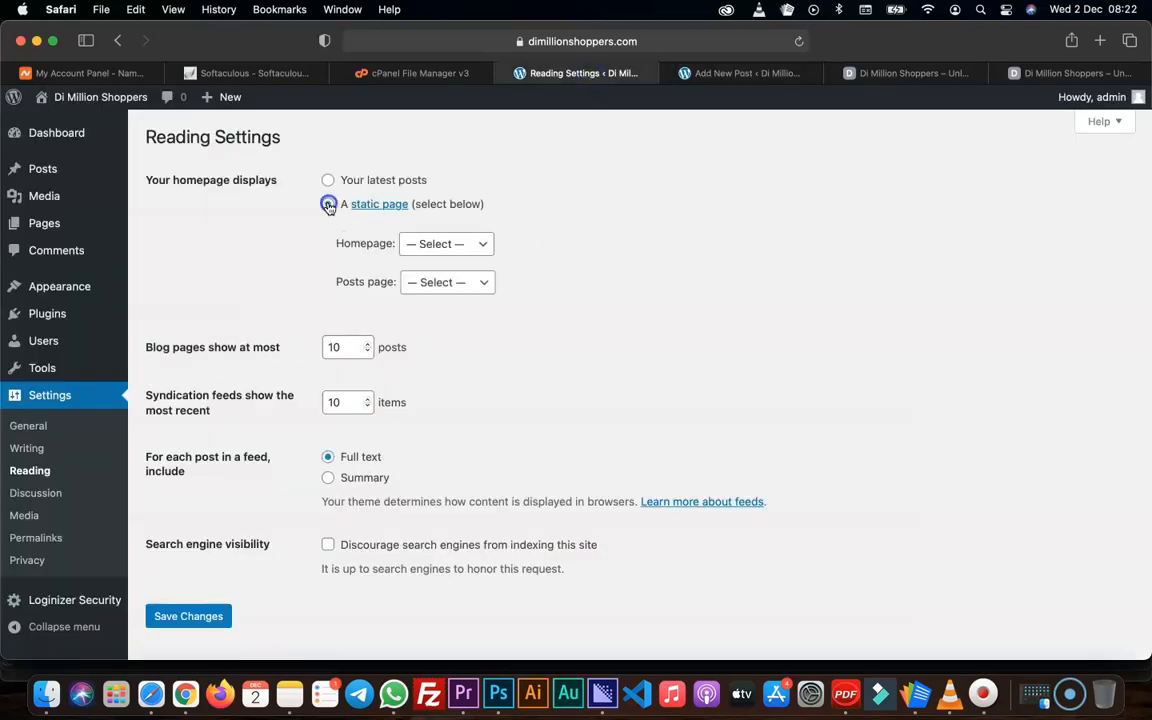
pyautogui.click(480, 246)
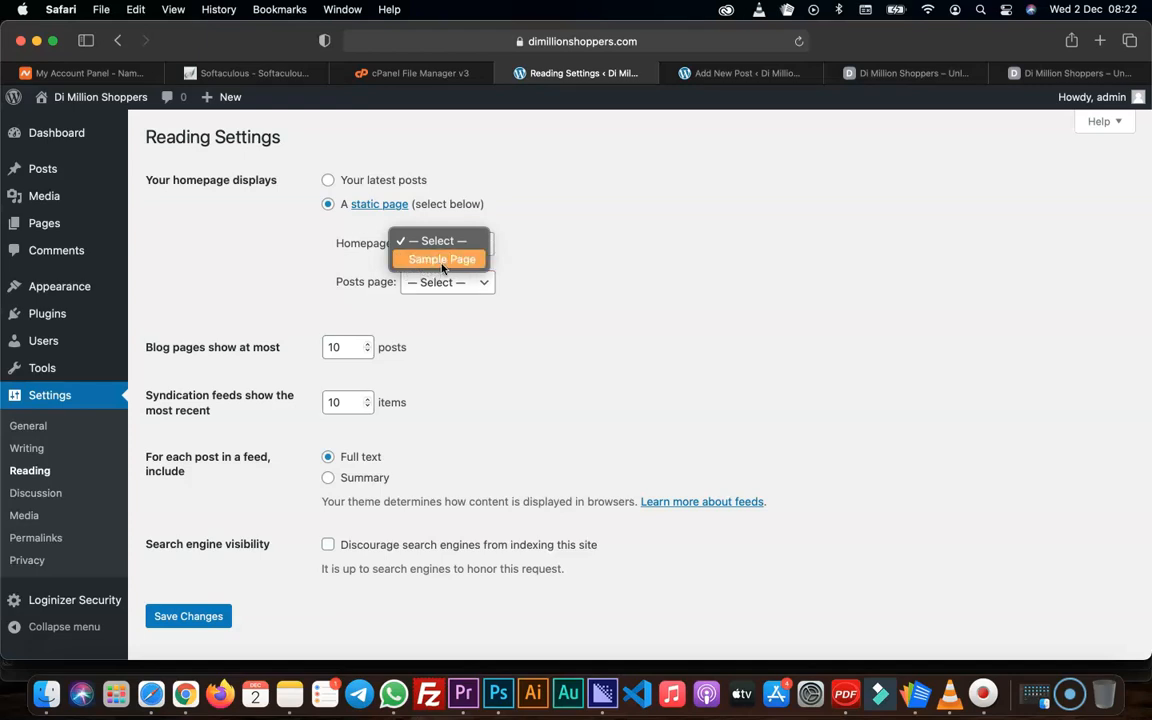
pyautogui.click(441, 261)
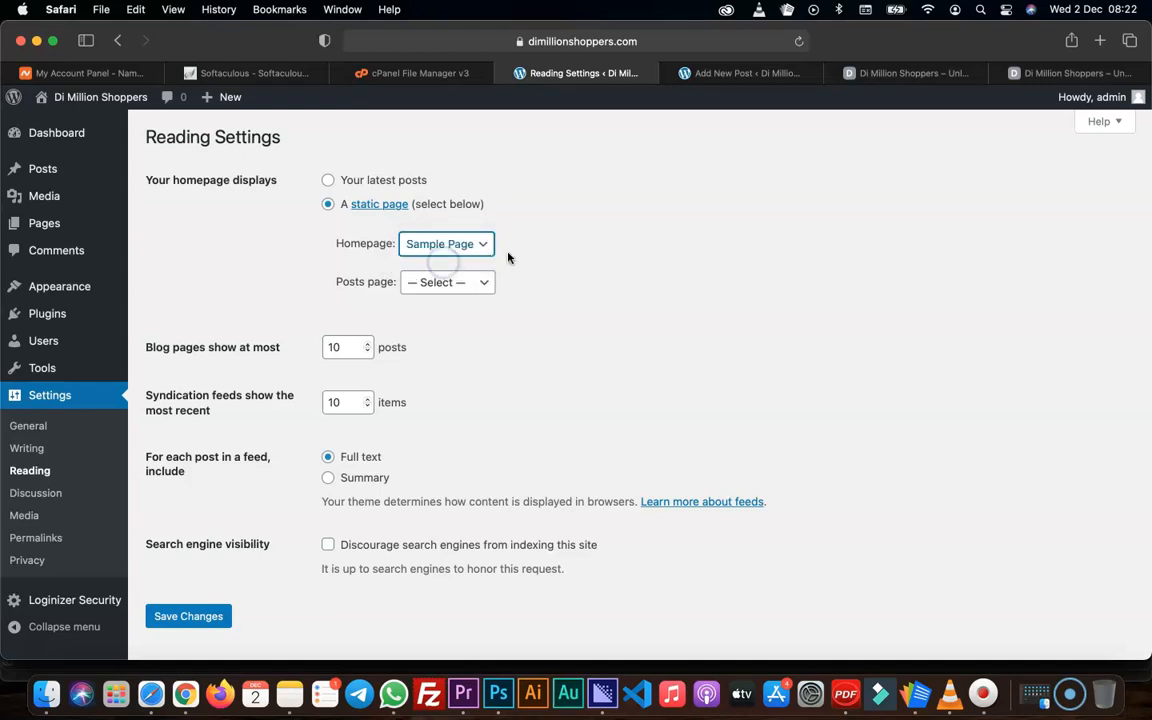
pyautogui.click(189, 616)
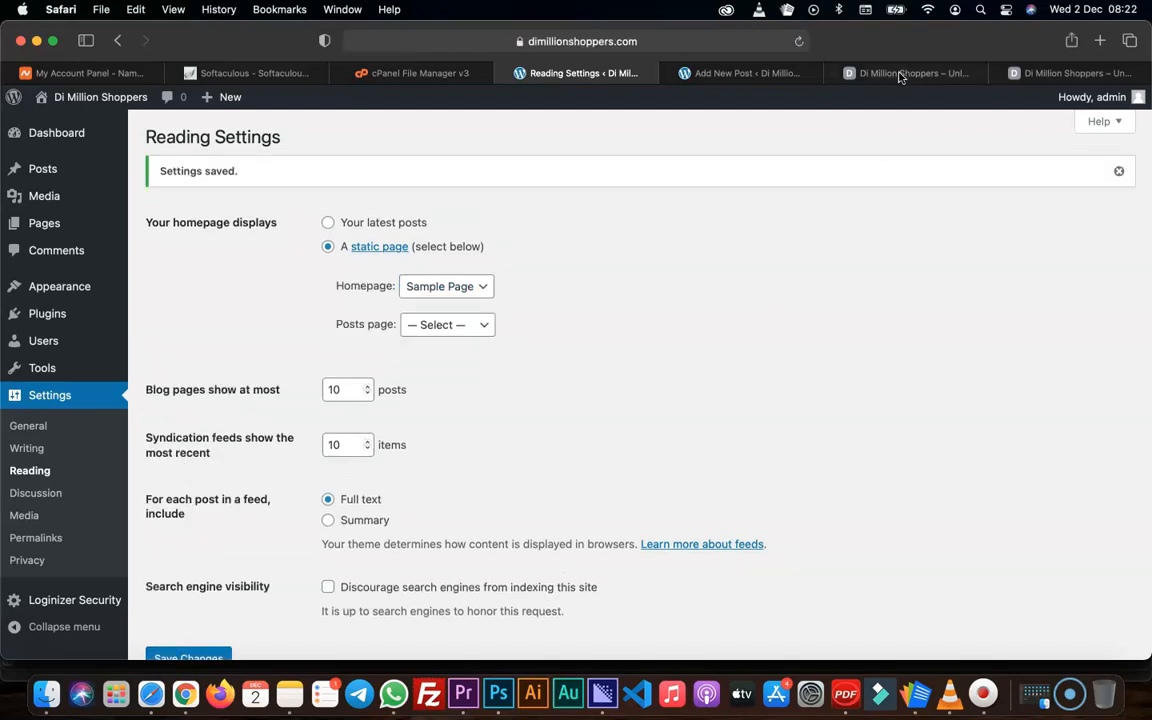
# - Reload the live homepage and look through the static page it displays
pyautogui.click(900, 77)
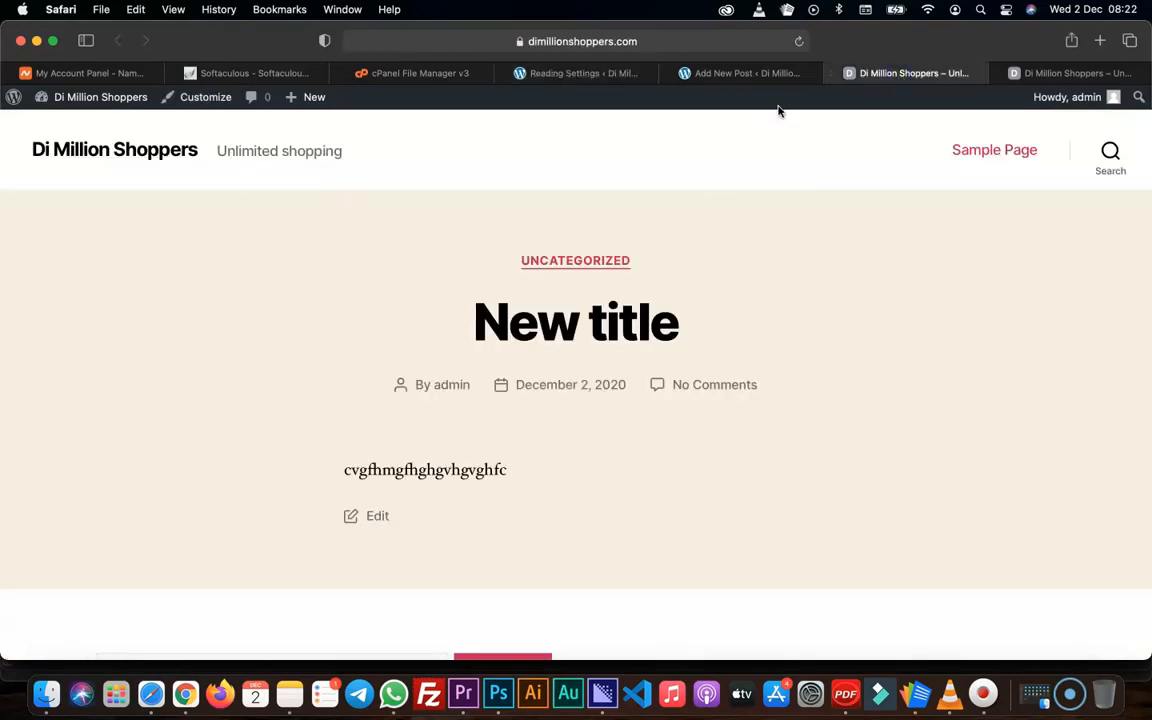
pyautogui.click(799, 41)
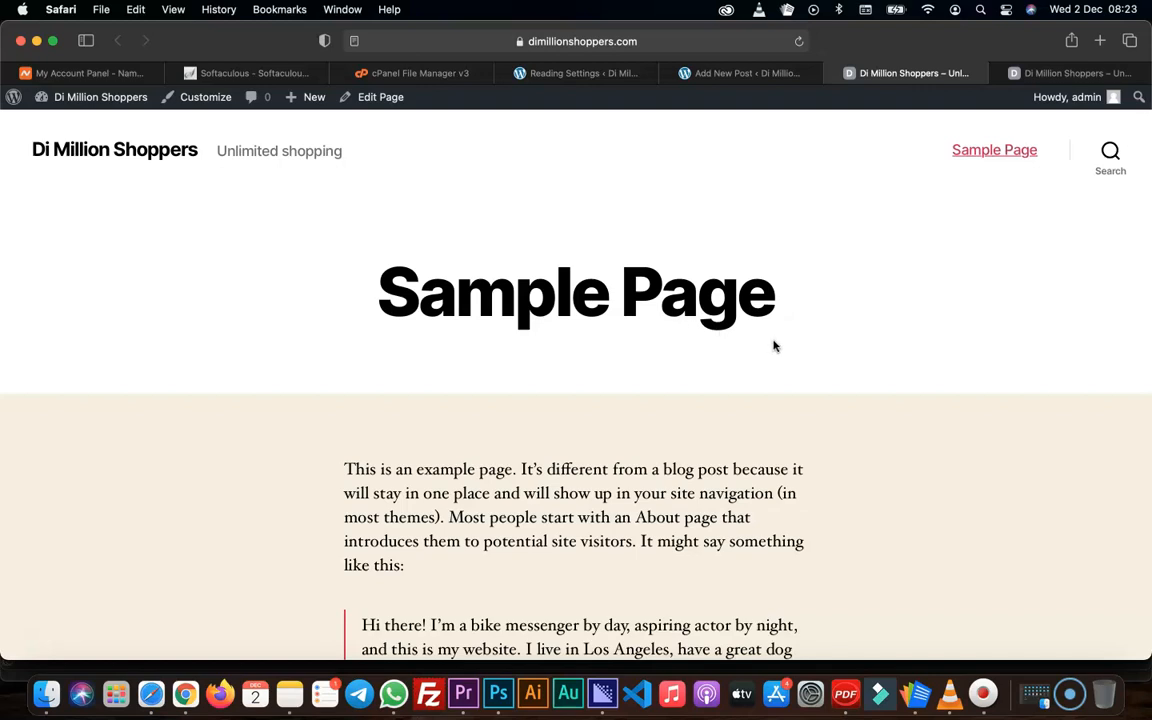
pyautogui.scroll(-5, 773, 346)
pyautogui.scroll(5, 774, 345)
# - Return to the Reading Settings and review the blog page limit, syndication feed and search engine visibility options
pyautogui.click(600, 74)
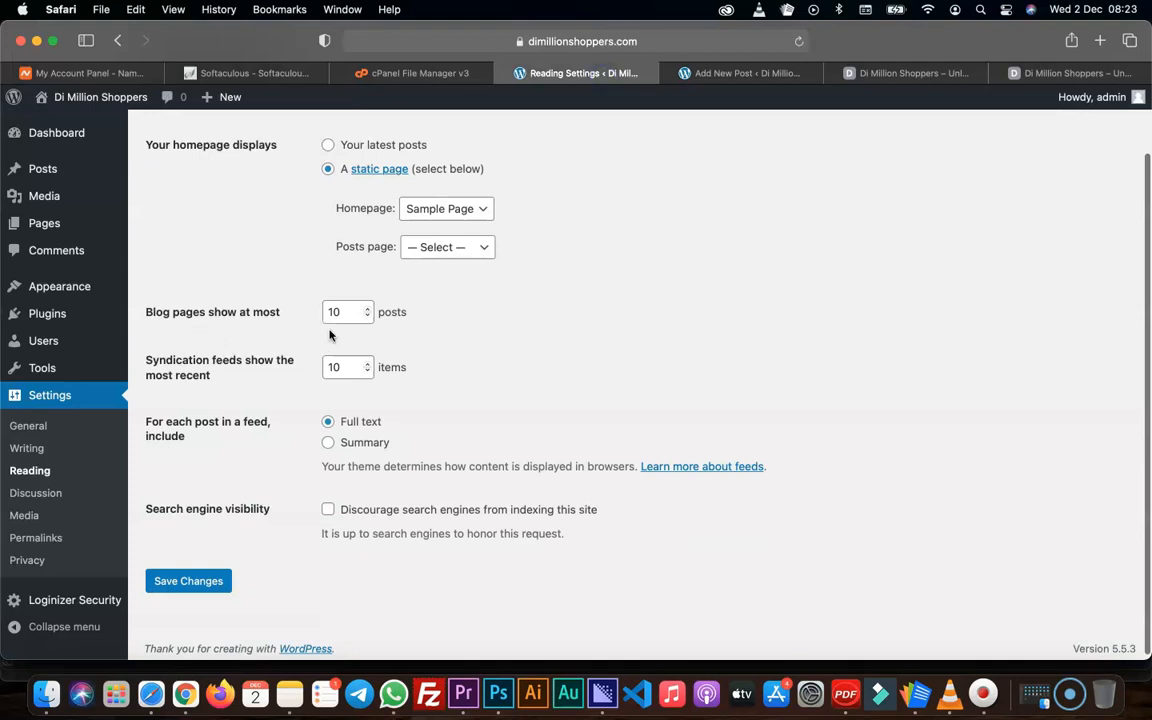
pyautogui.scroll(-1, 323, 396)
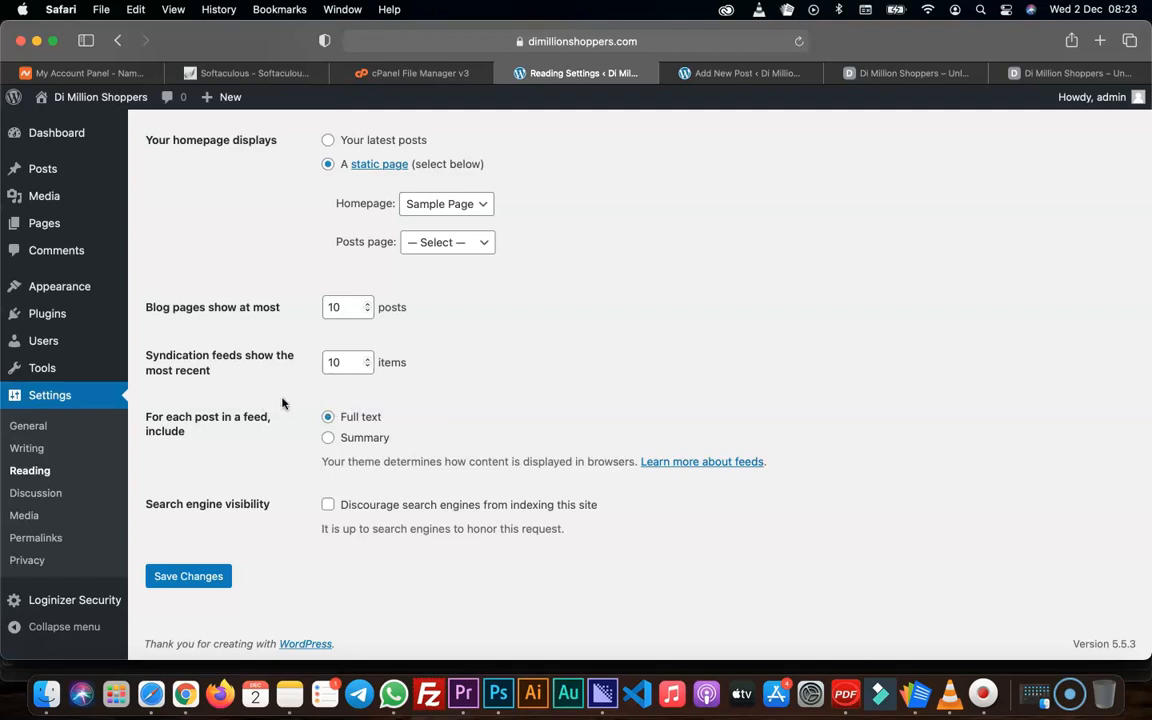
pyautogui.scroll(-1, 281, 399)
# - Open the Discussion Settings and review the default post, comment, email notification, moderation and avatar options
pyautogui.click(36, 493)
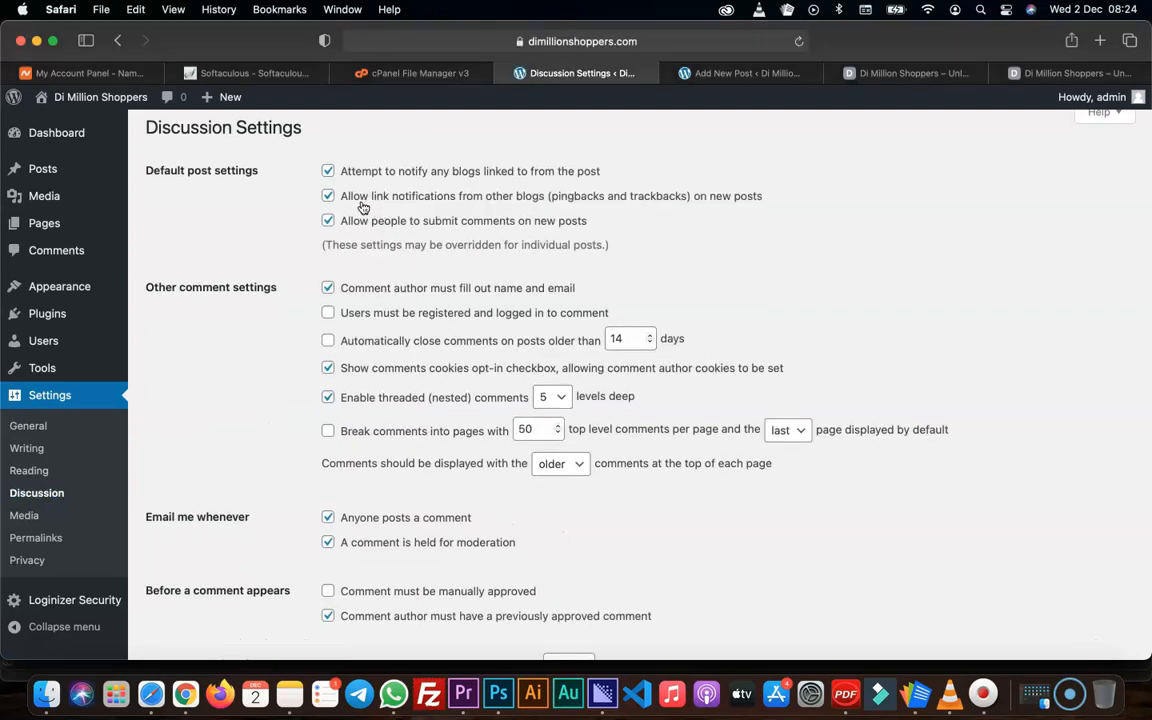
pyautogui.scroll(1, 363, 207)
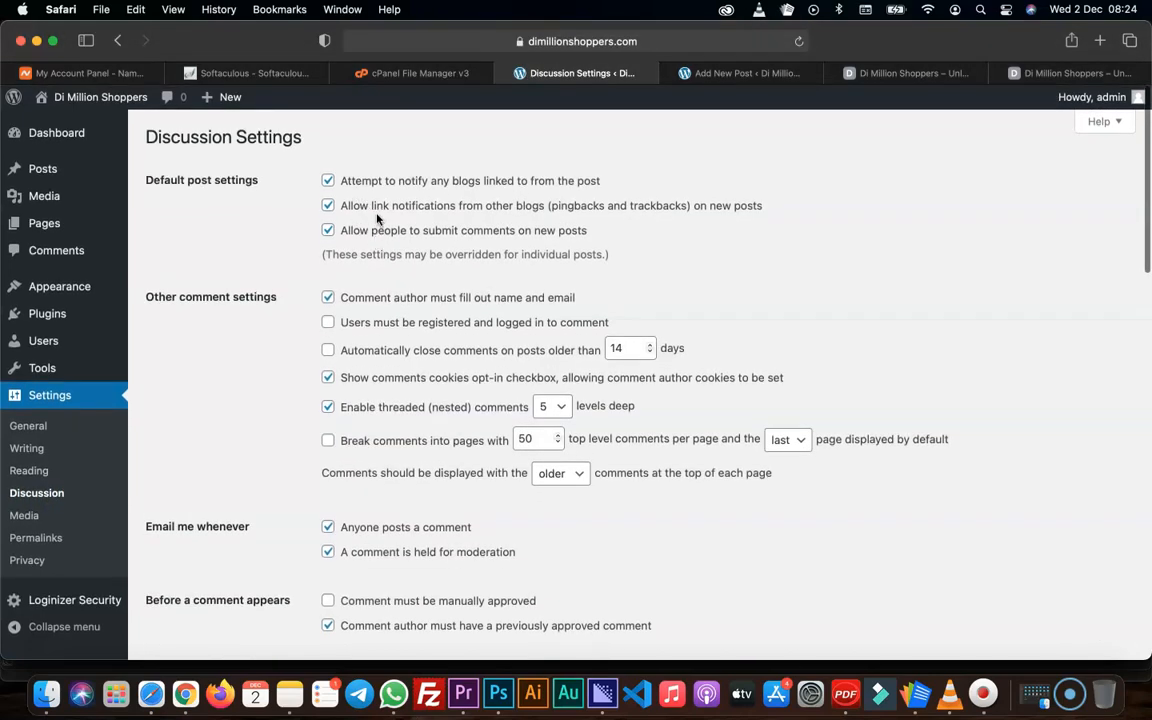
pyautogui.scroll(-10, 377, 218)
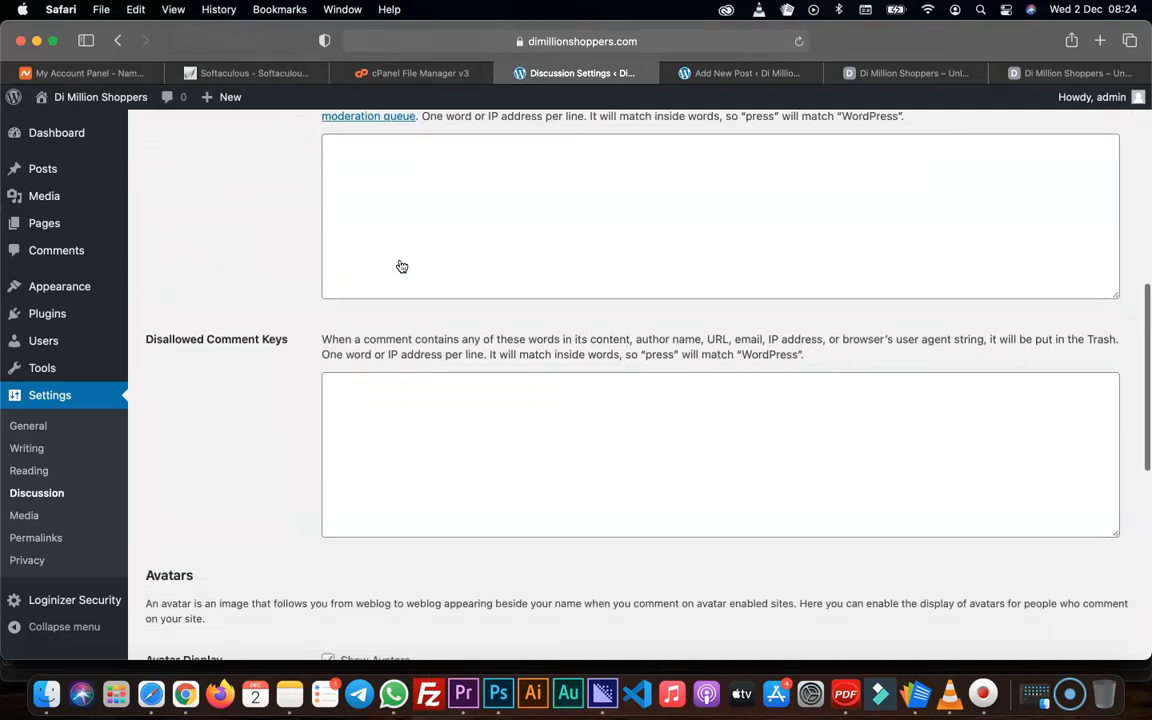
pyautogui.scroll(-8, 401, 266)
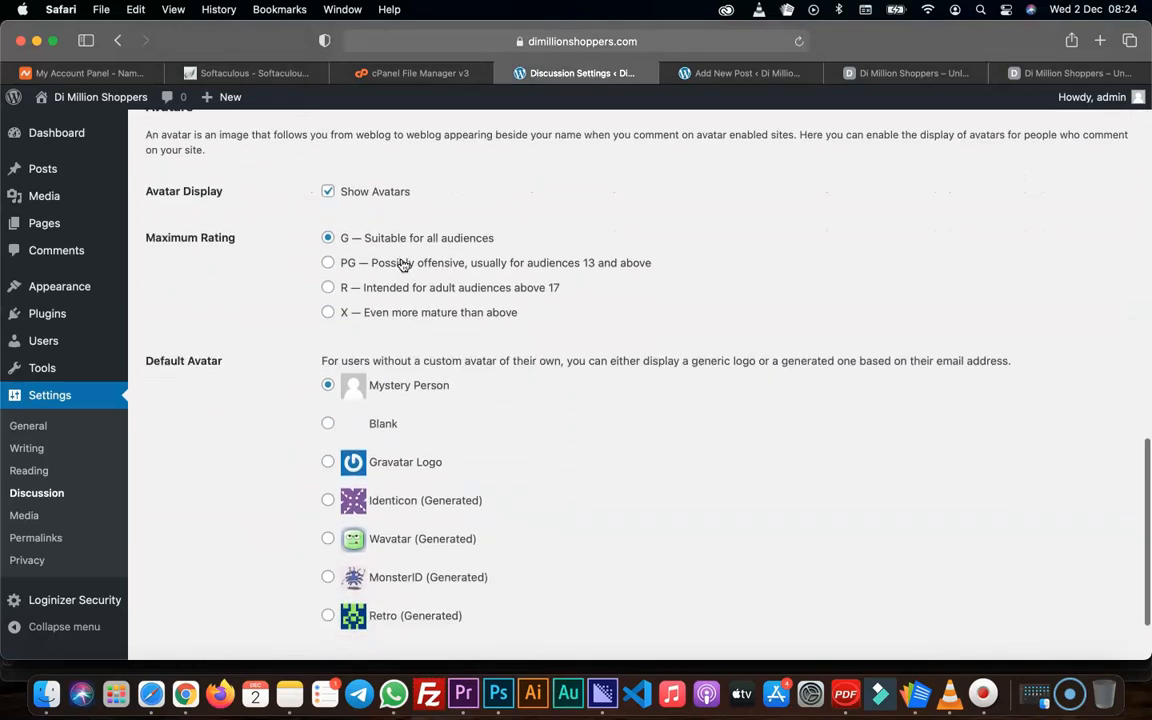
pyautogui.scroll(-1, 401, 264)
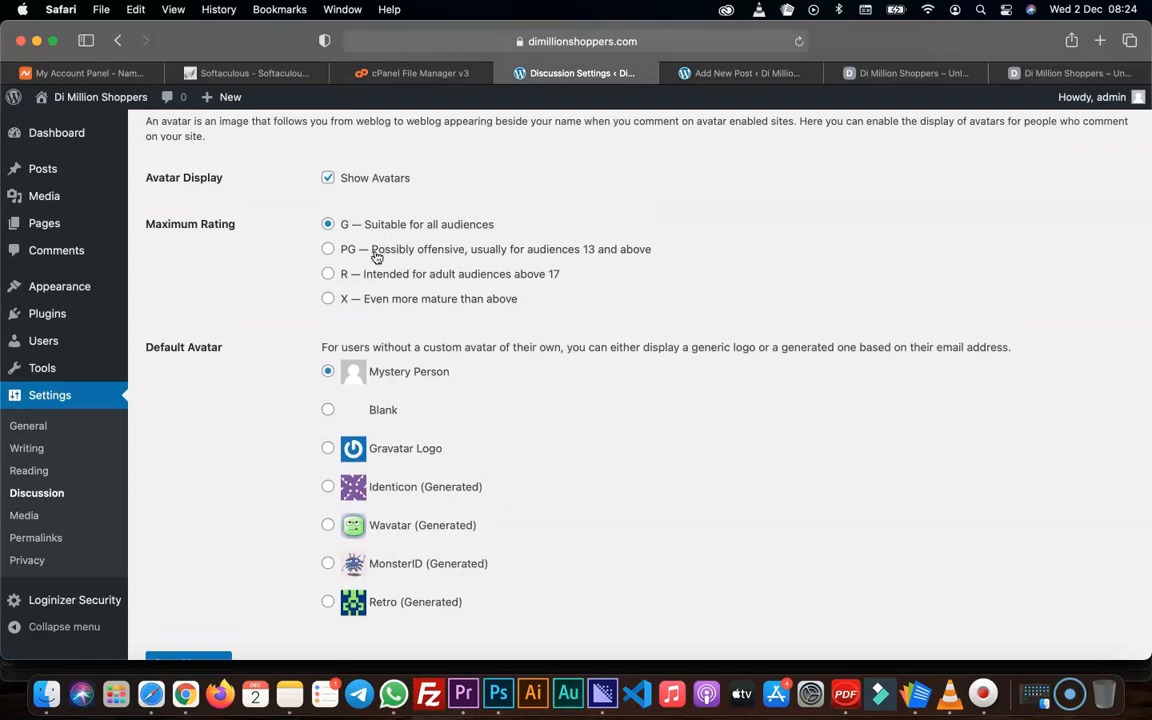
pyautogui.scroll(-2, 416, 310)
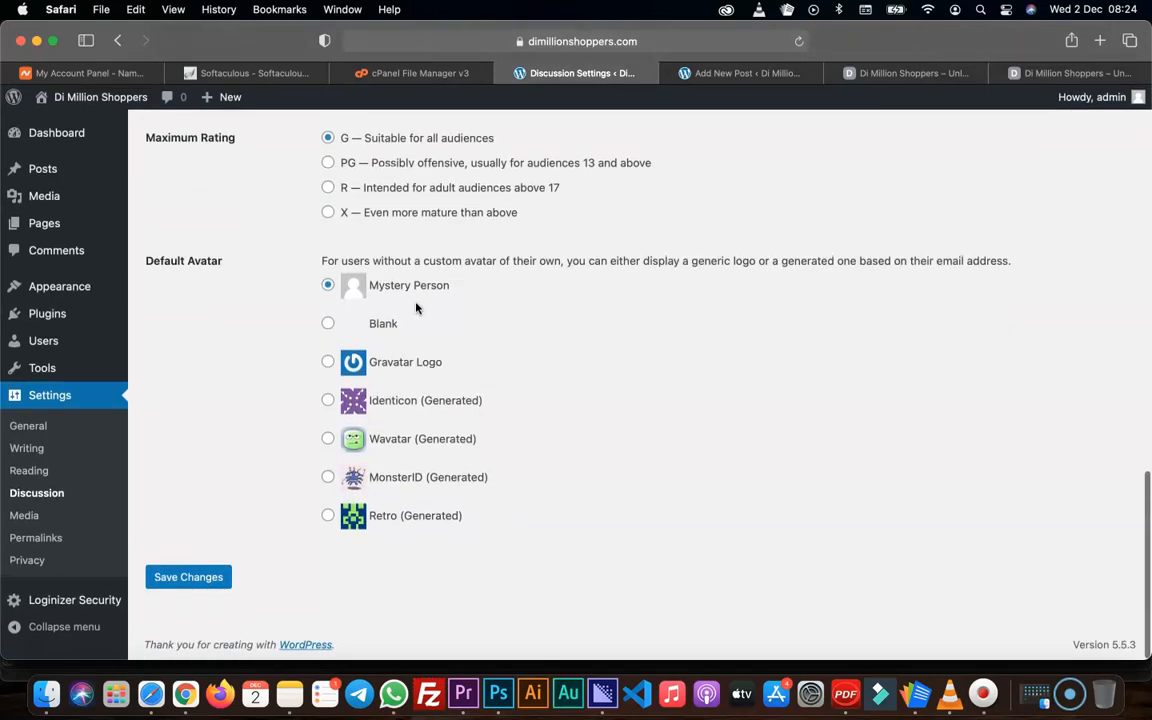
pyautogui.scroll(8, 418, 309)
pyautogui.scroll(8, 418, 309)
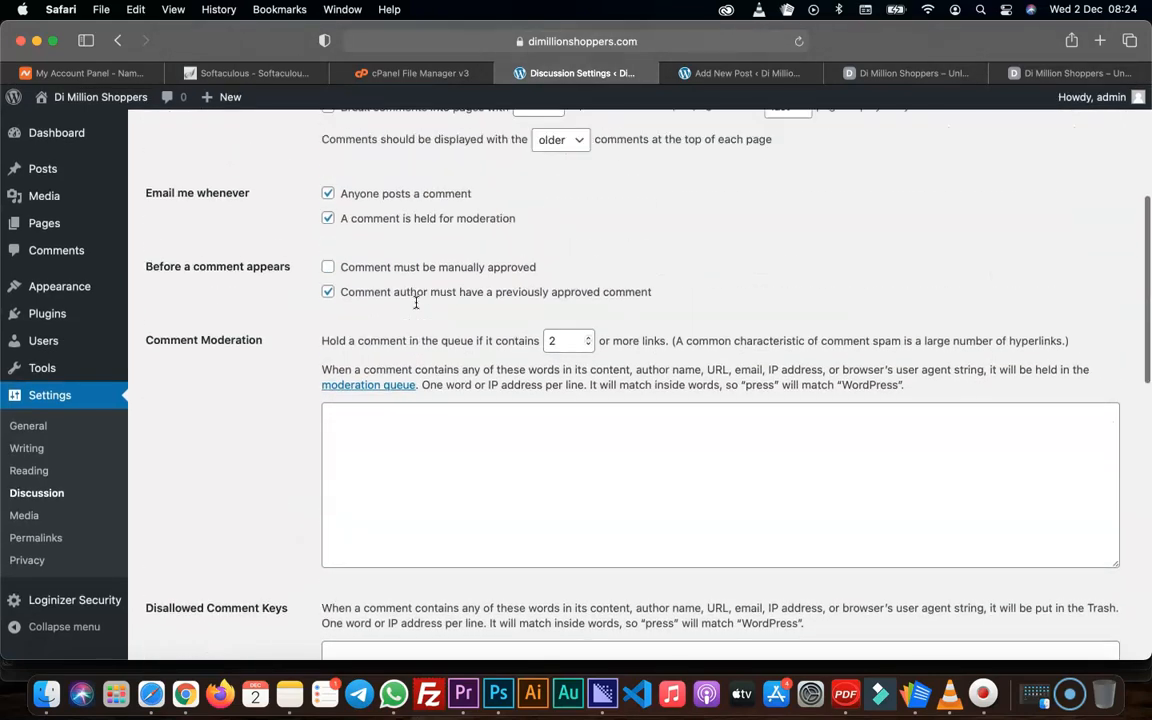
pyautogui.scroll(6, 335, 297)
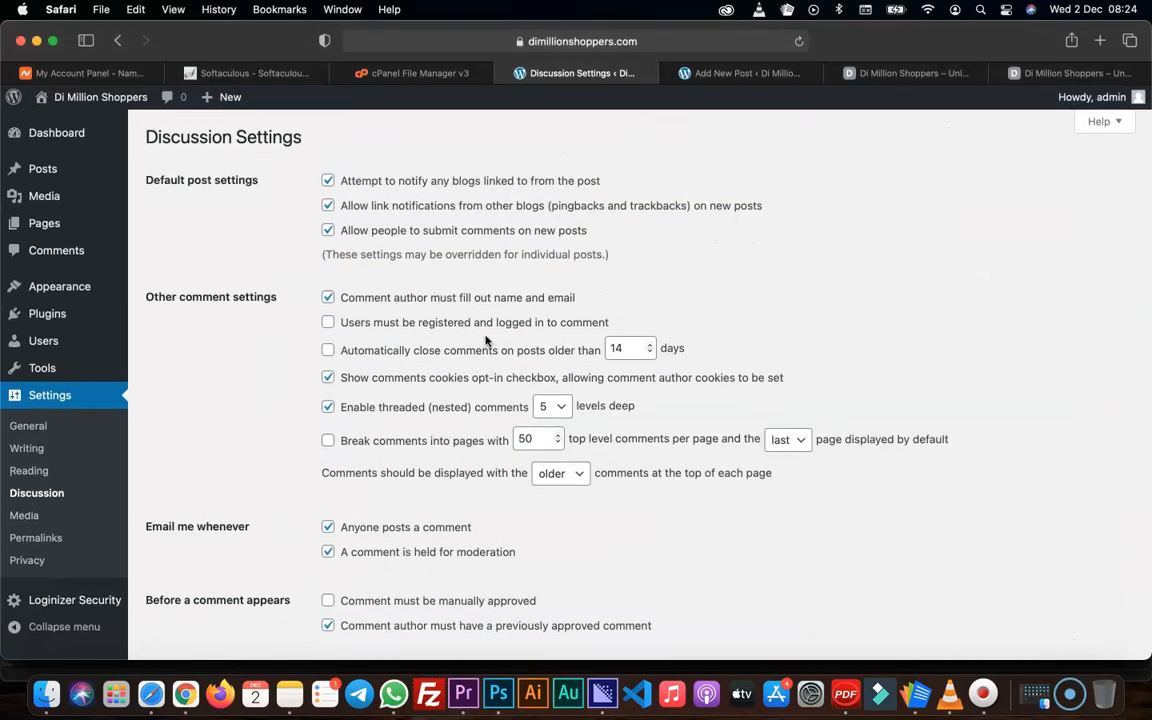
pyautogui.scroll(-1, 409, 317)
# - Open the Media Settings and review the thumbnail, medium and large image sizes and the upload folder option
pyautogui.click(23, 516)
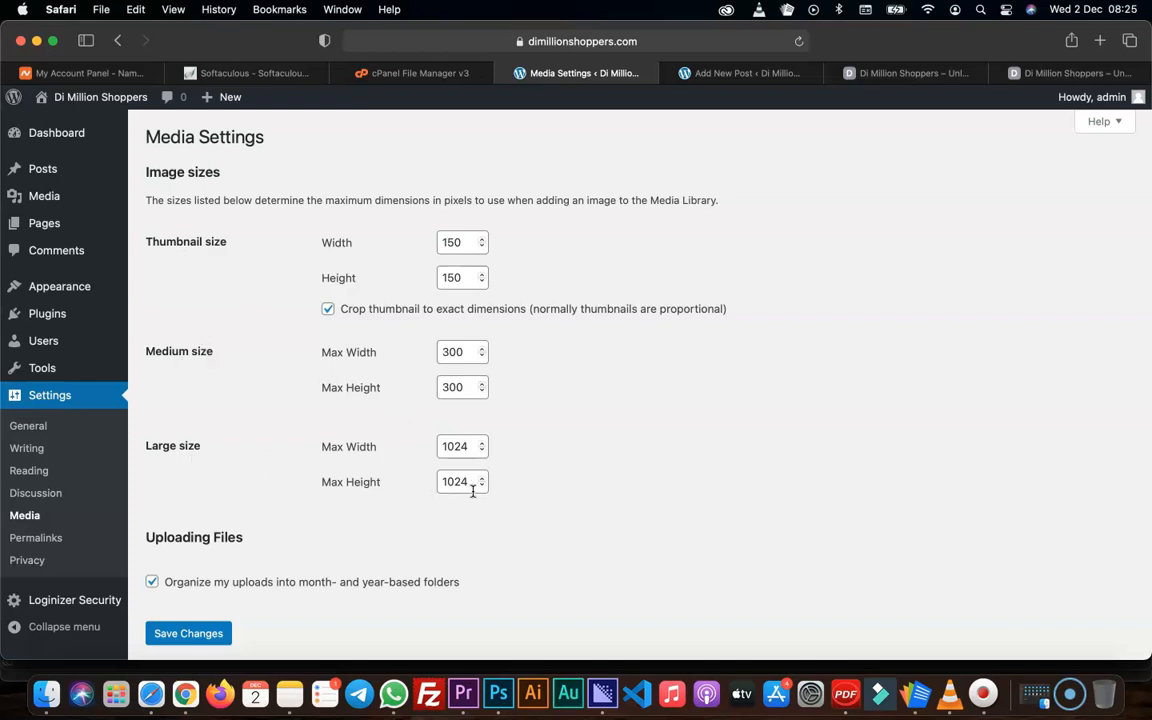
pyautogui.scroll(-2, 563, 462)
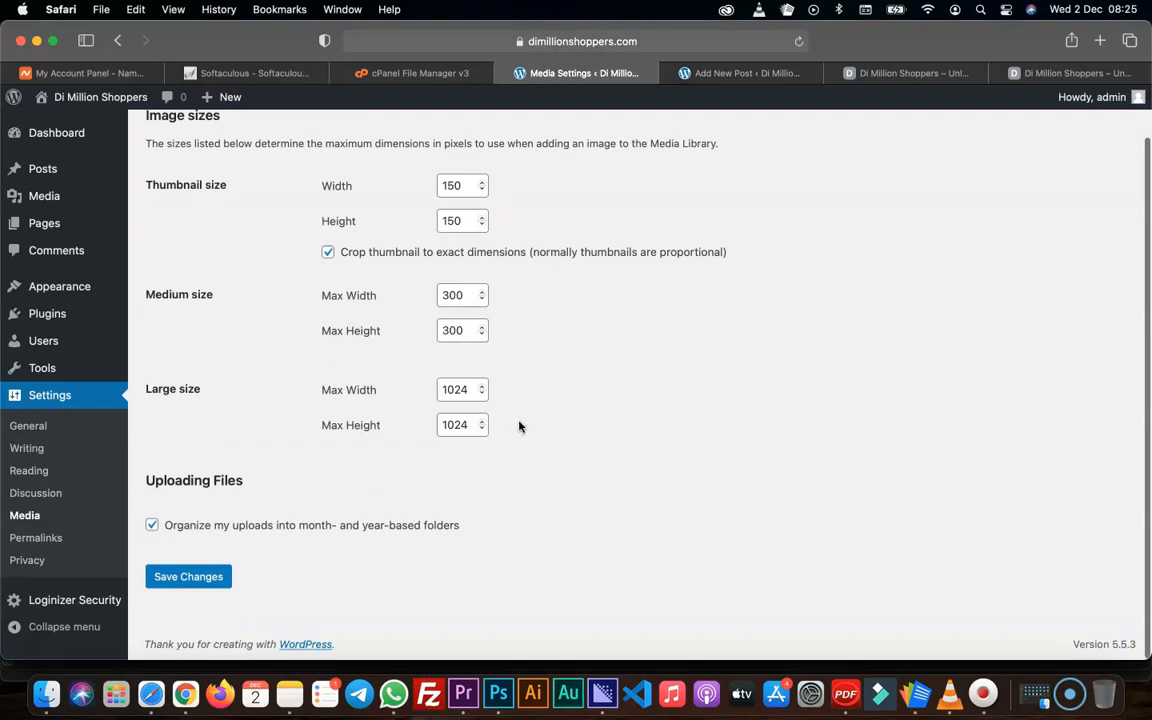
pyautogui.scroll(3, 525, 425)
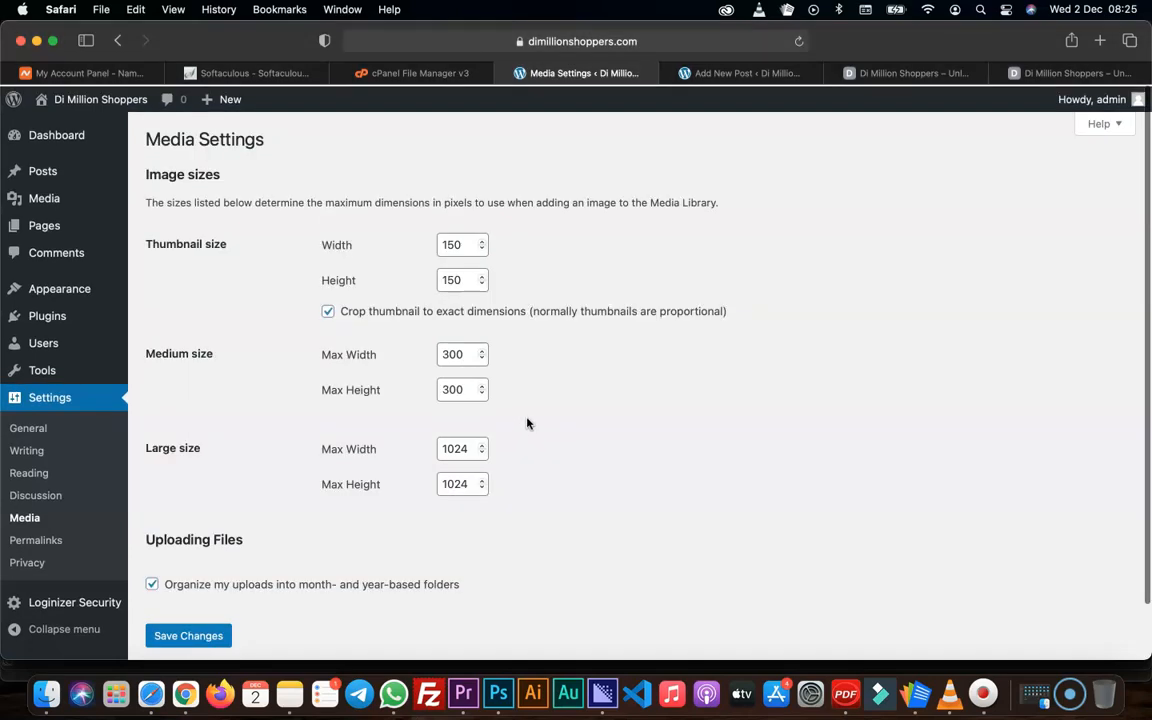
pyautogui.scroll(-2, 515, 360)
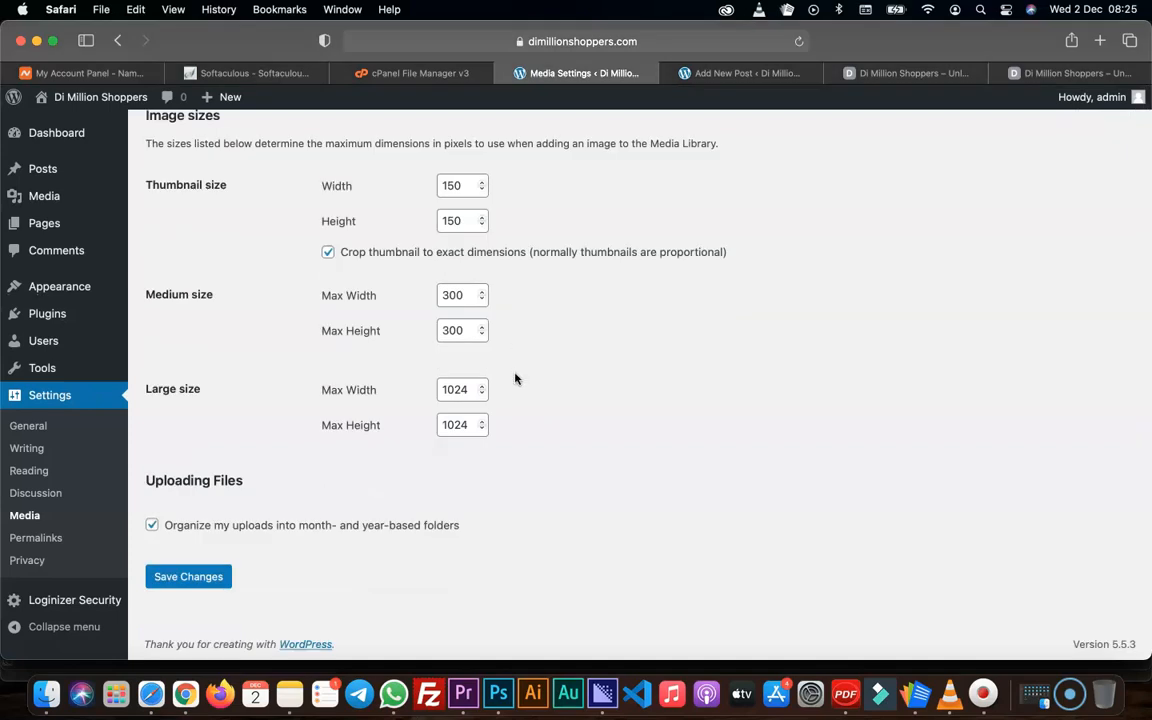
# - Open the Permalink Settings, examine the Day and name URL example, and select the Month and name structure
pyautogui.click(27, 541)
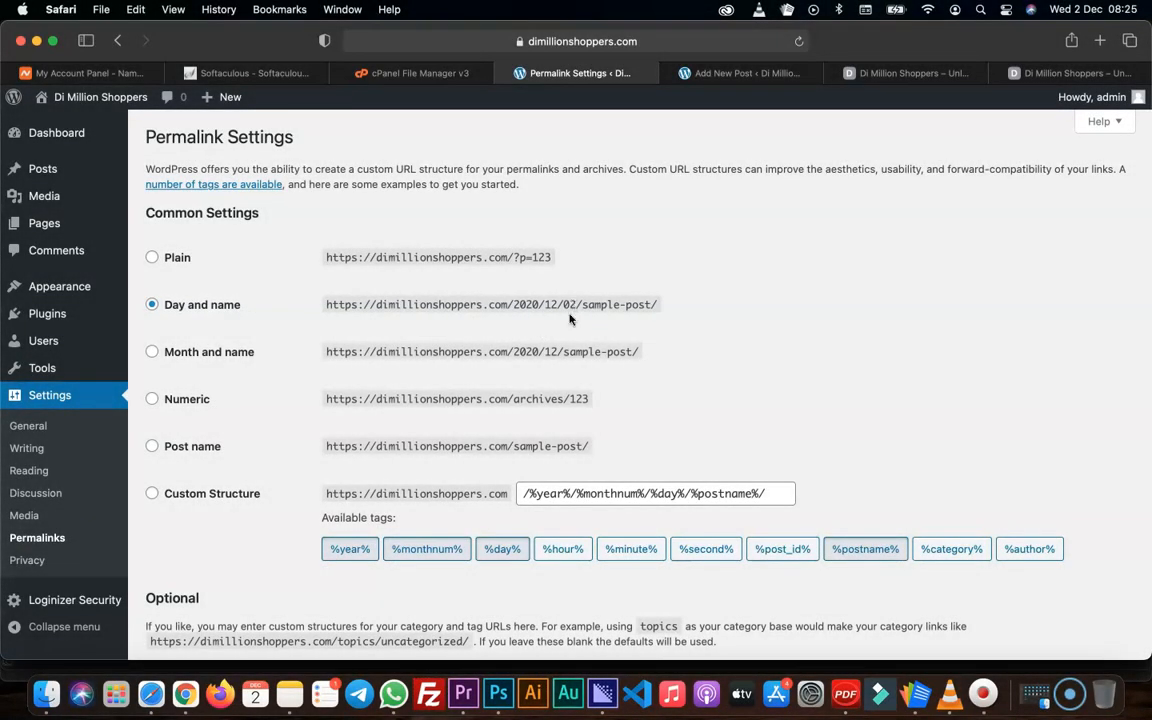
pyautogui.moveTo(652, 305); pyautogui.dragTo(512, 304)
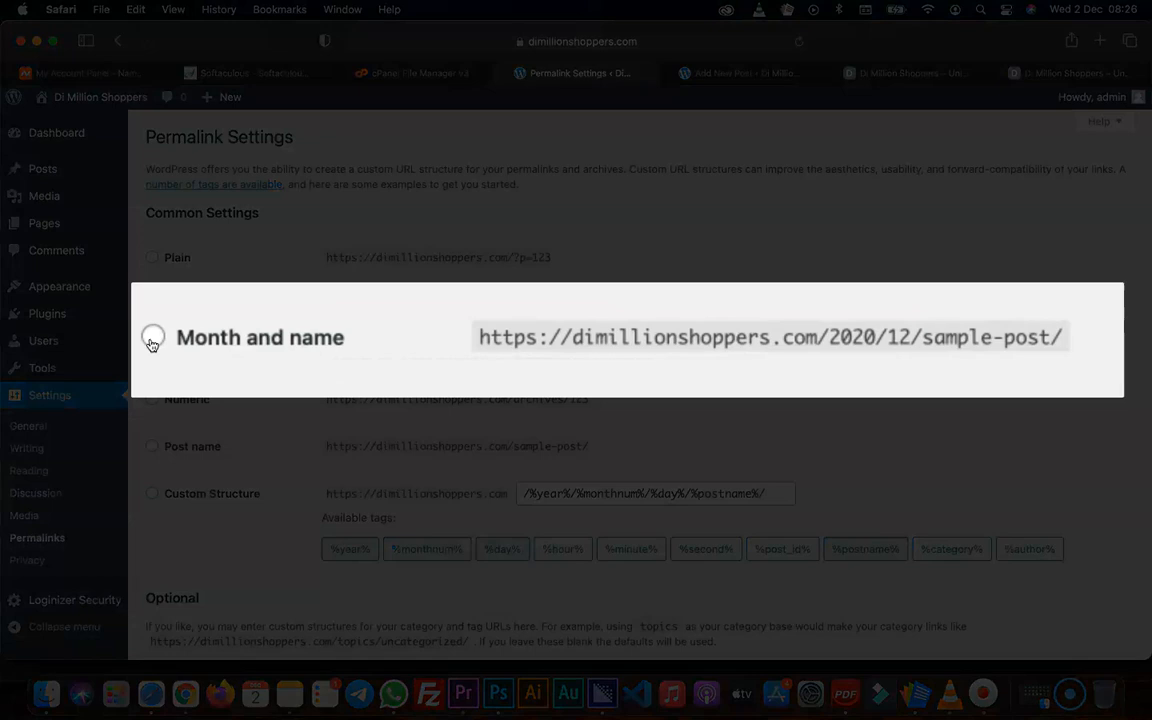
pyautogui.click(152, 352)
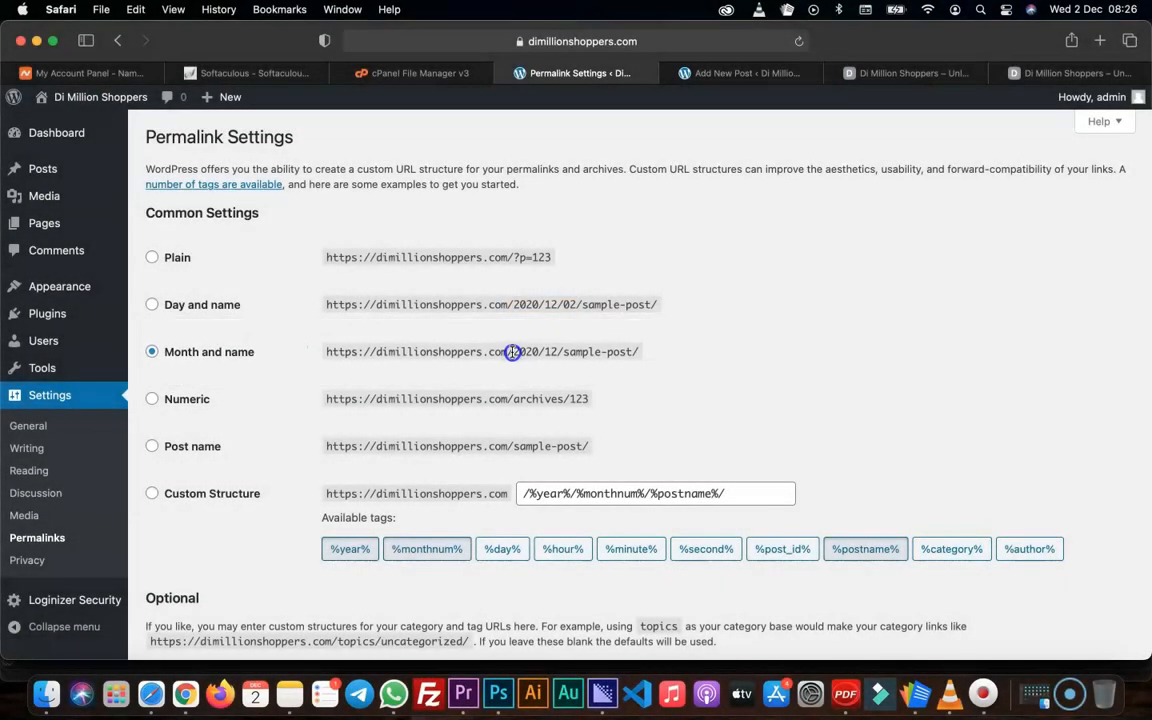
# - Open the CNN website in a new browser tab and view the article on China's coronavirus vaccine deliveries
pyautogui.press('super+t')
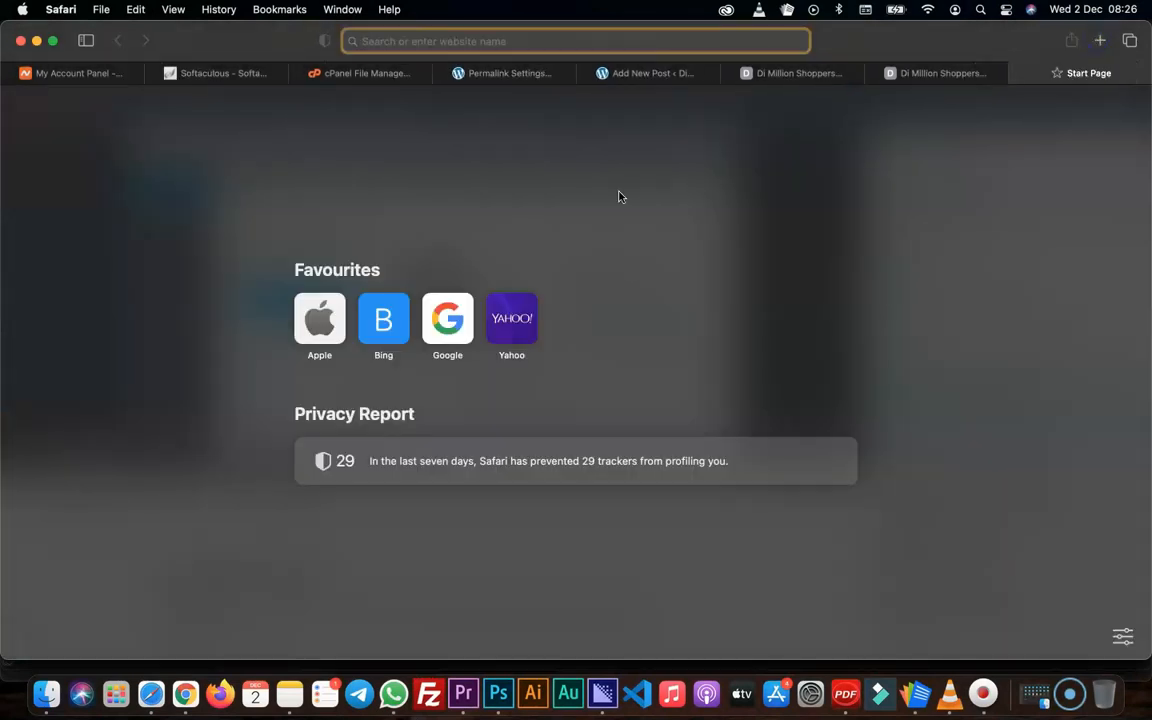
pyautogui.write('cnn')
pyautogui.press('Return')
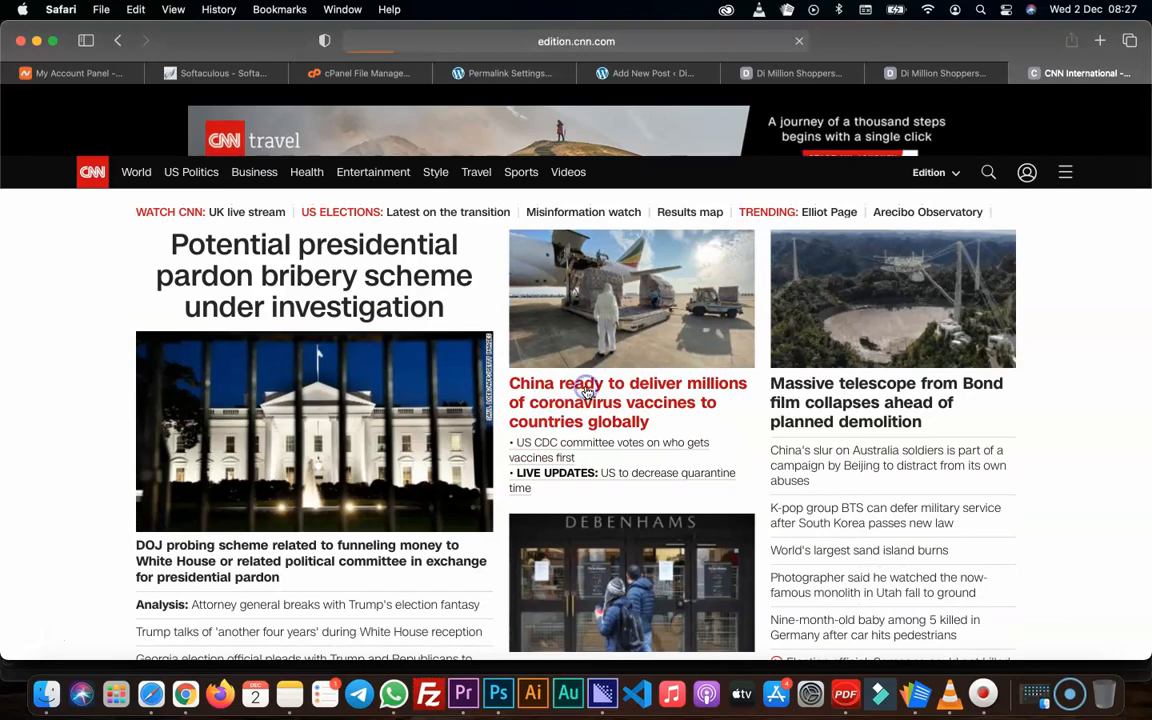
pyautogui.click(588, 392)
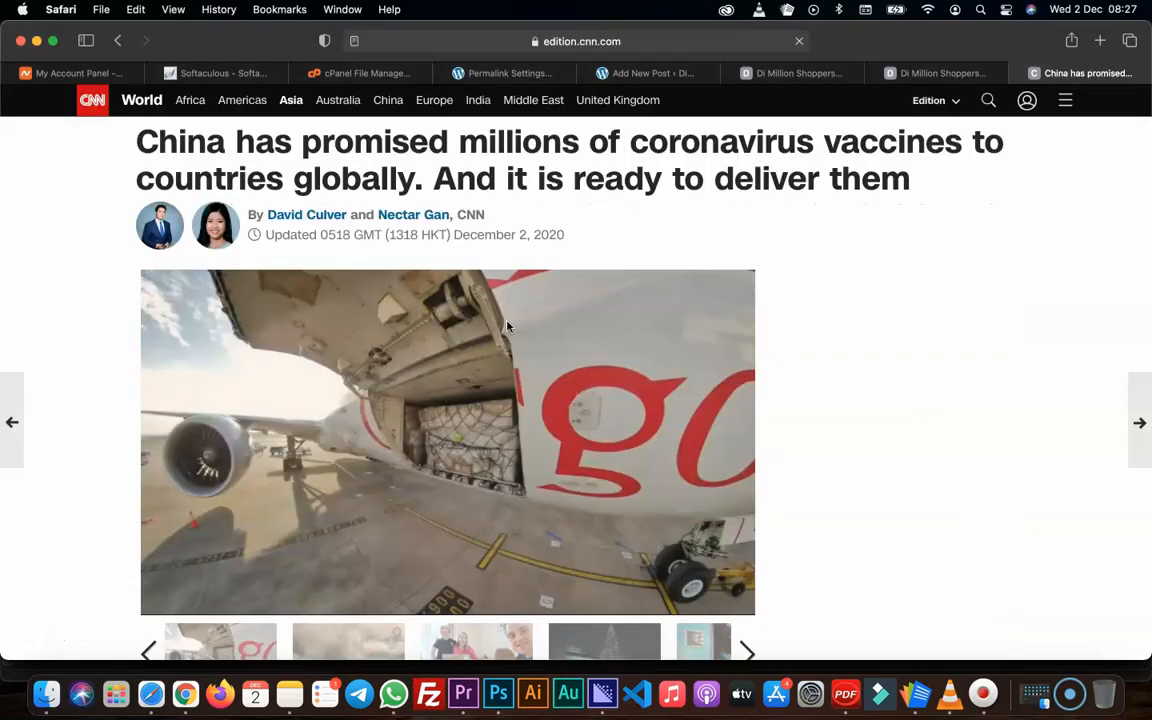
# - Examine the CNN article's web address, highlighting the year, month and day segments and the china-coronavirus-vaccine-diplomacy post name
pyautogui.scroll(-15, 519, 337)
pyautogui.scroll(15, 548, 341)
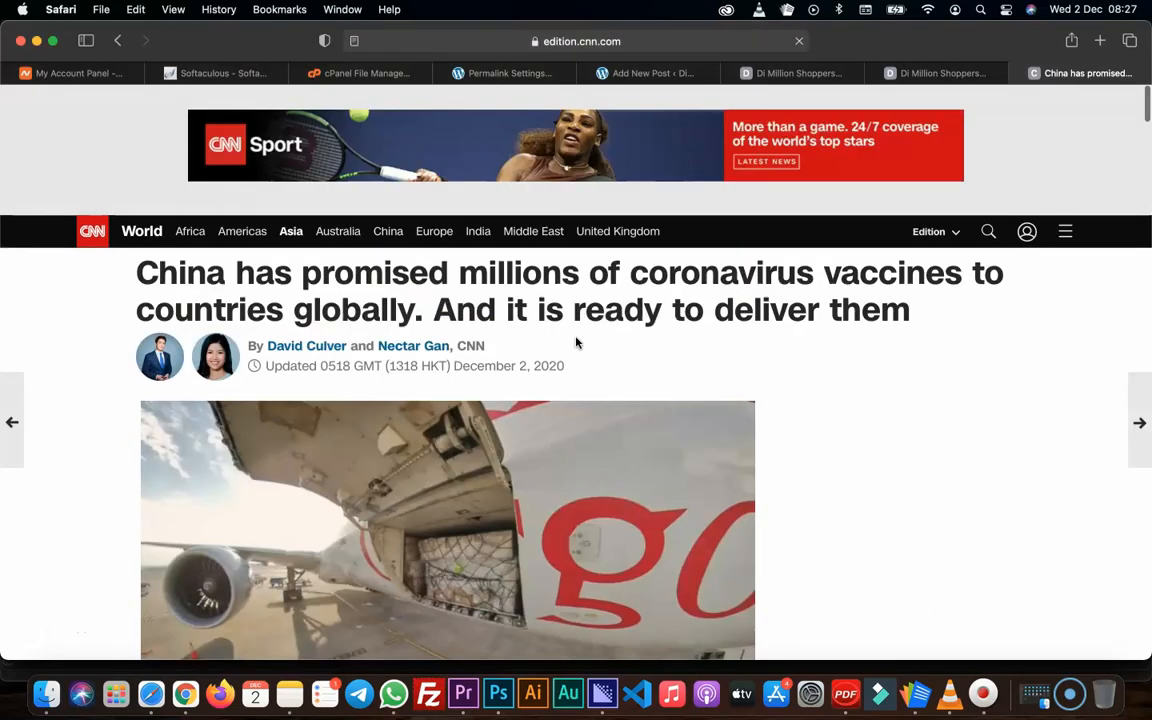
pyautogui.click(601, 41)
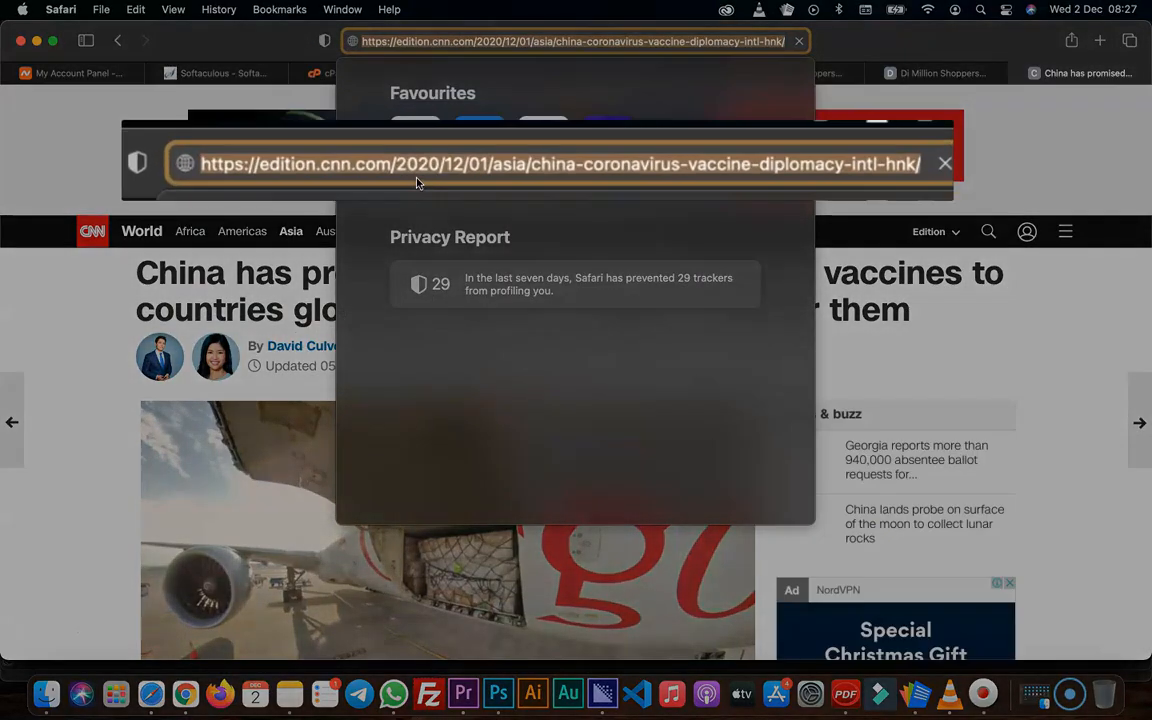
pyautogui.click(327, 315)
pyautogui.click(398, 320)
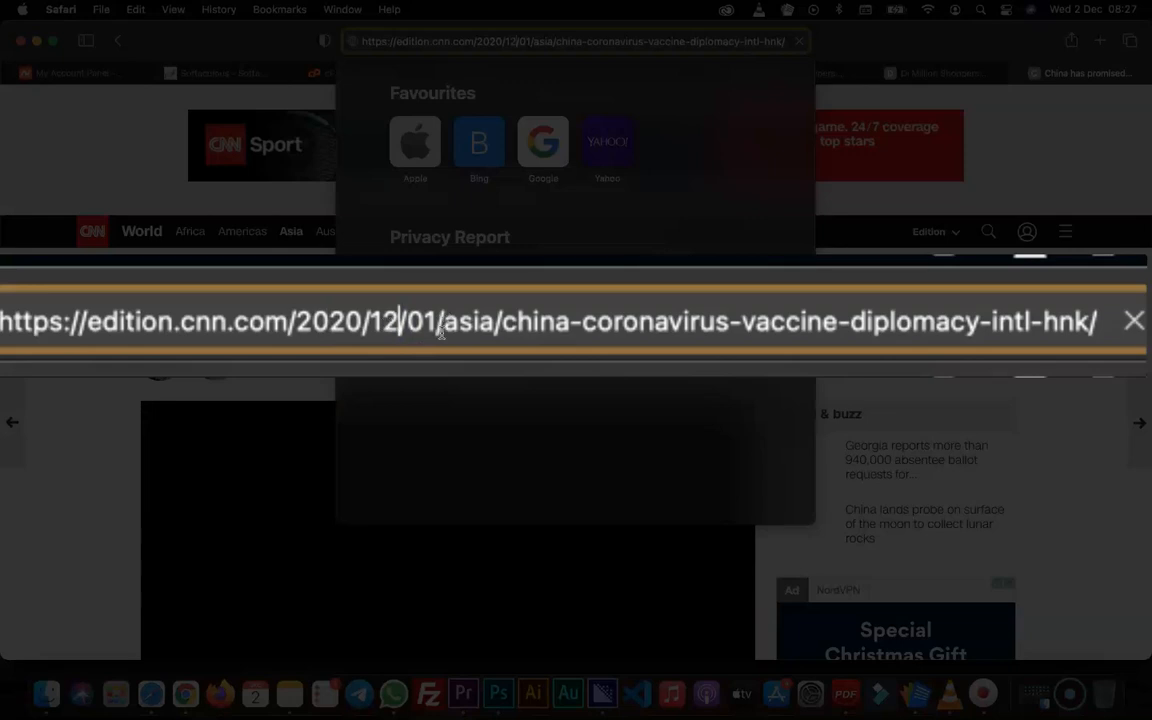
pyautogui.moveTo(503, 320); pyautogui.dragTo(1043, 322)
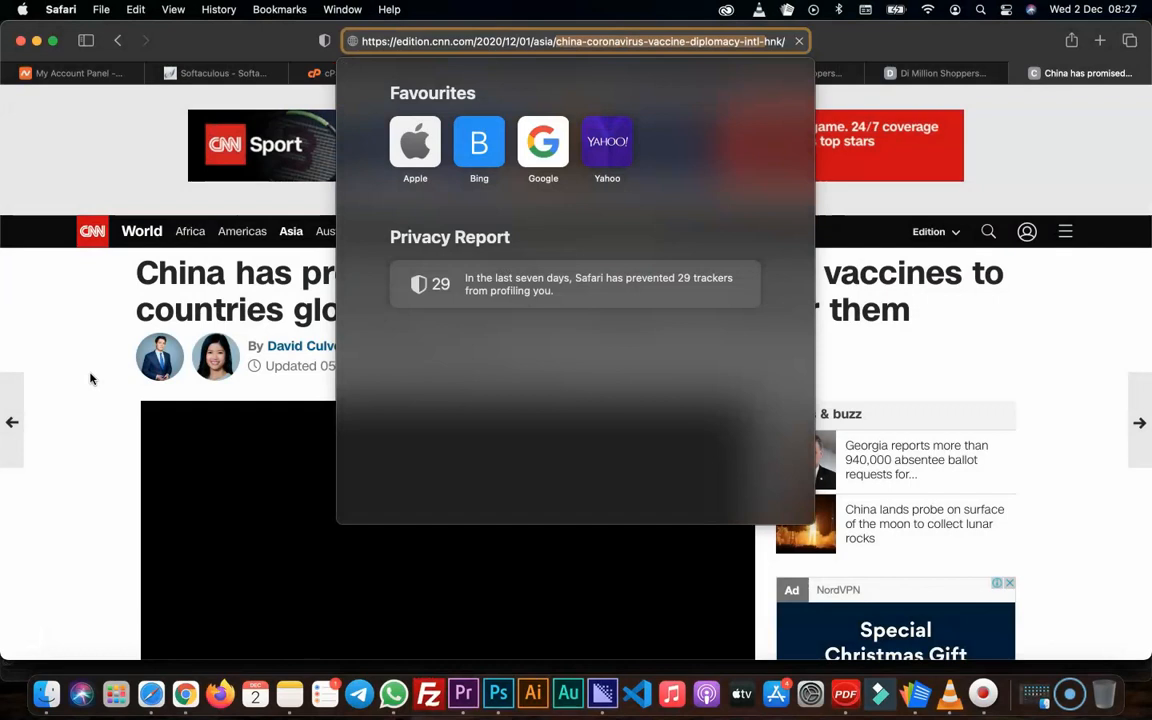
pyautogui.click(94, 350)
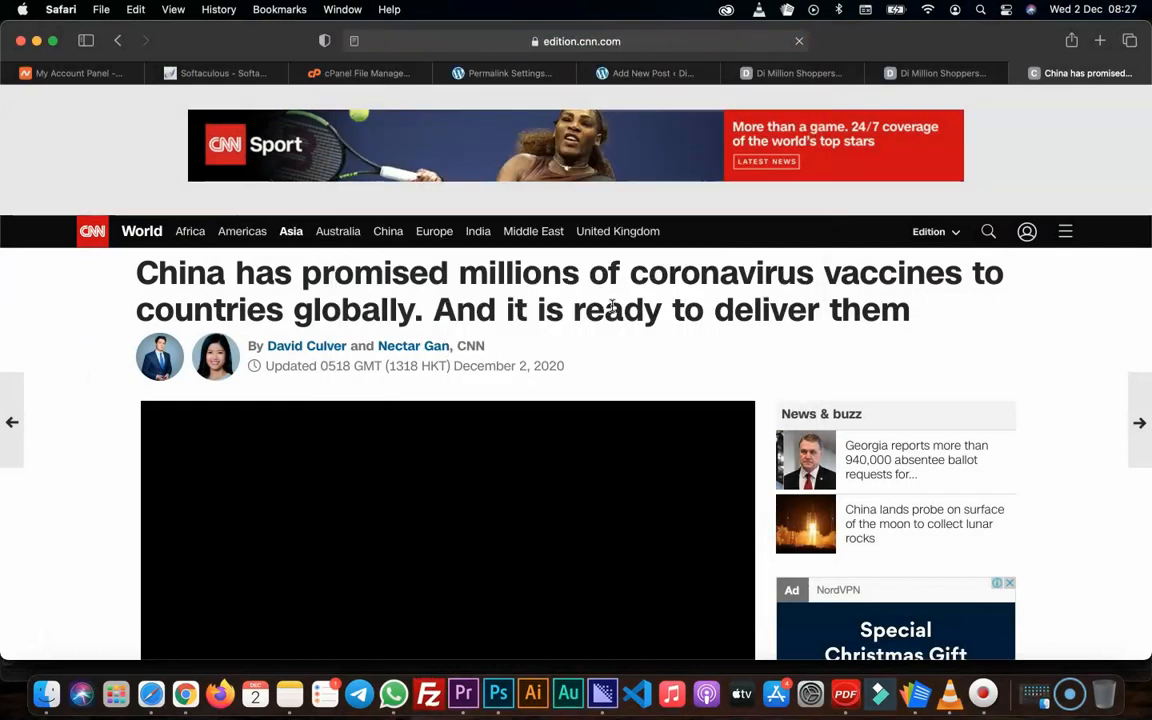
# - Return to the WordPress Permalink Settings and select the Post name URL structure
pyautogui.click(462, 75)
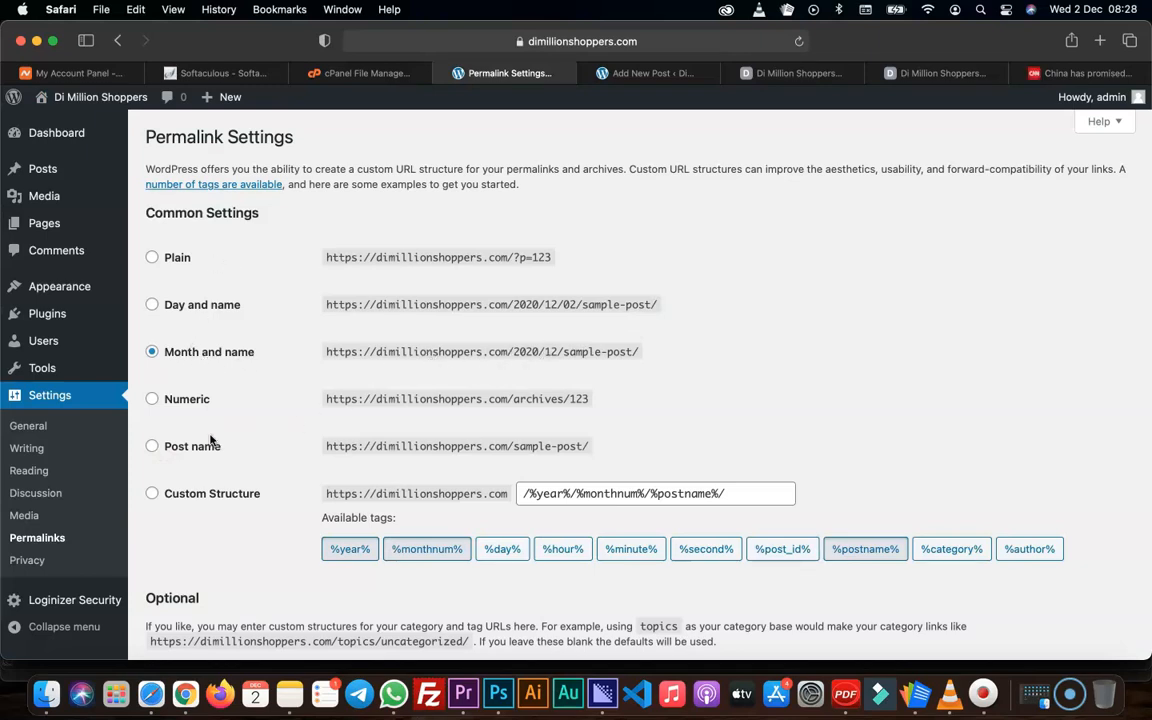
pyautogui.click(151, 447)
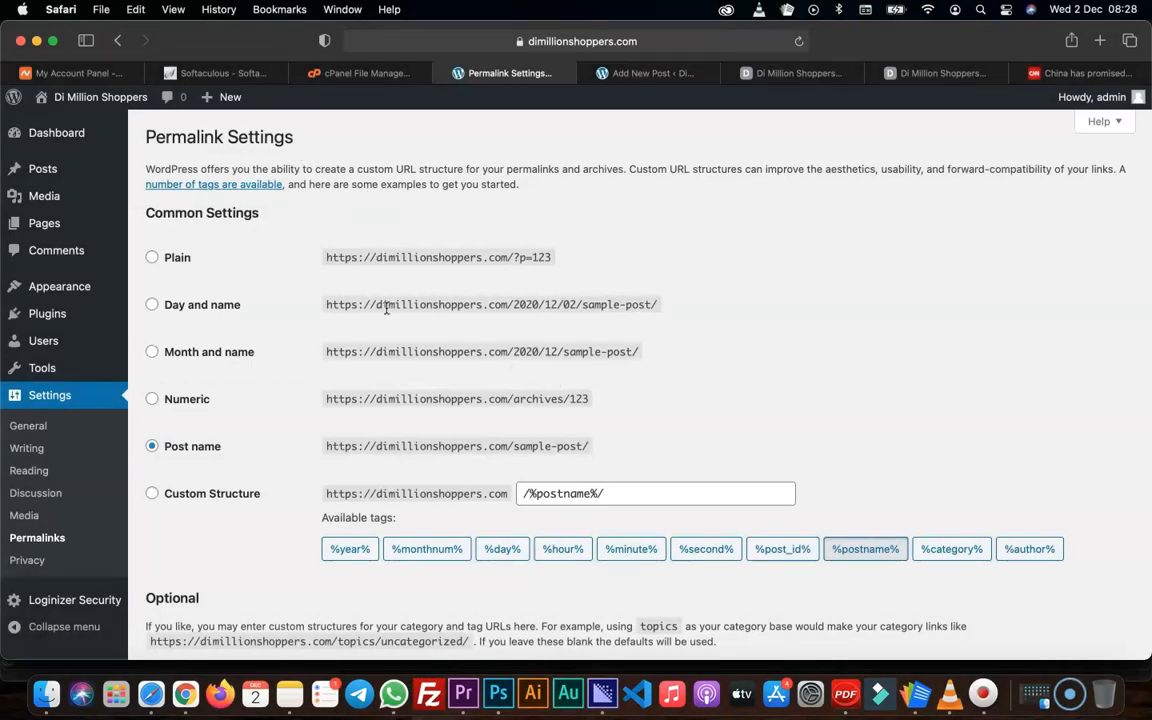
# - Examine the Optional section's example category URL, highlighting the domain and the topics/uncategorized path
pyautogui.scroll(-2, 455, 420)
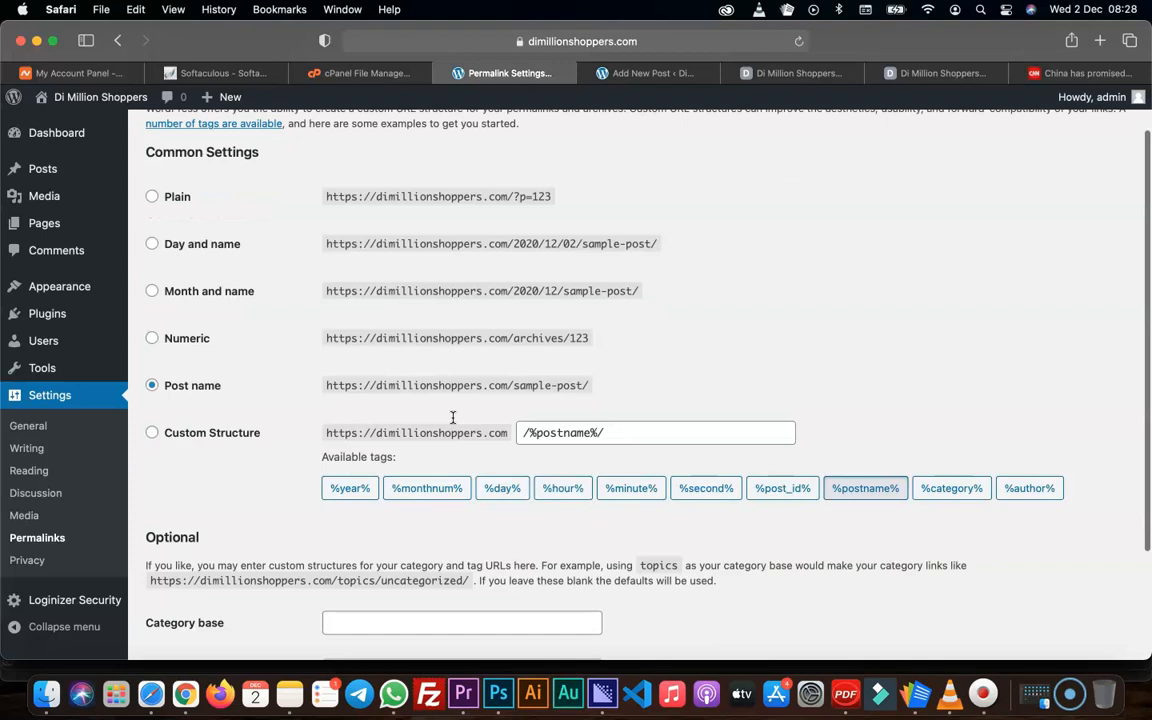
pyautogui.scroll(-5, 453, 417)
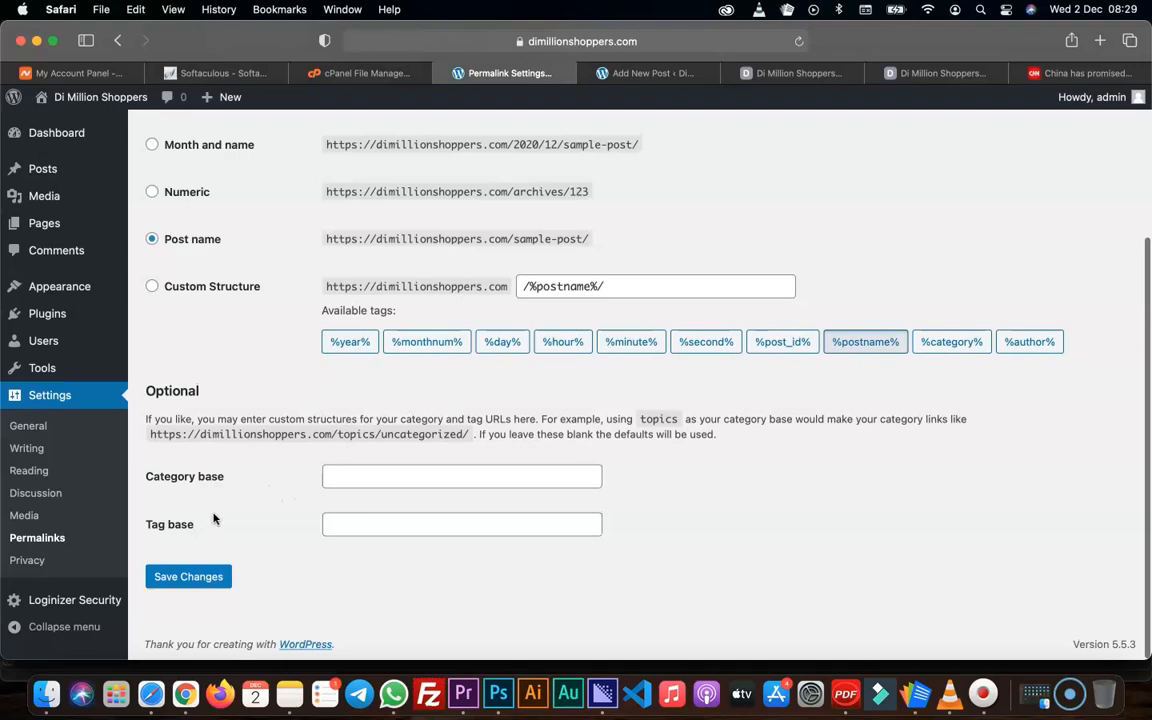
pyautogui.moveTo(470, 436); pyautogui.dragTo(294, 439)
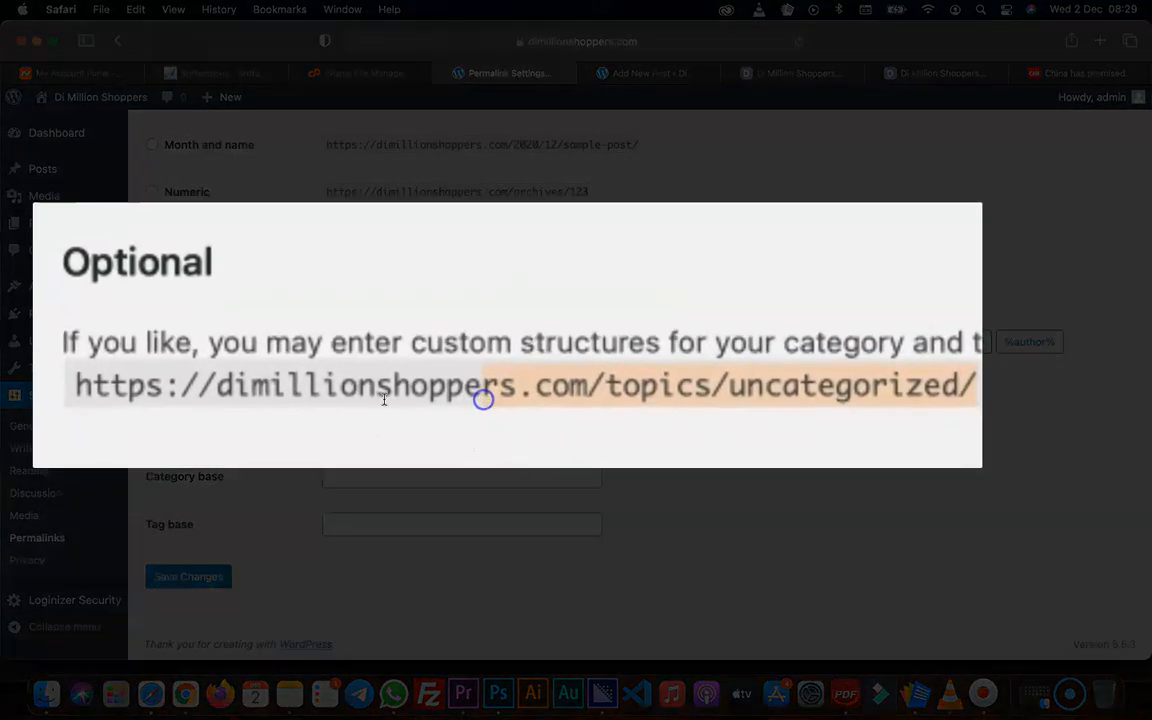
pyautogui.click(225, 390)
pyautogui.doubleClick(306, 383)
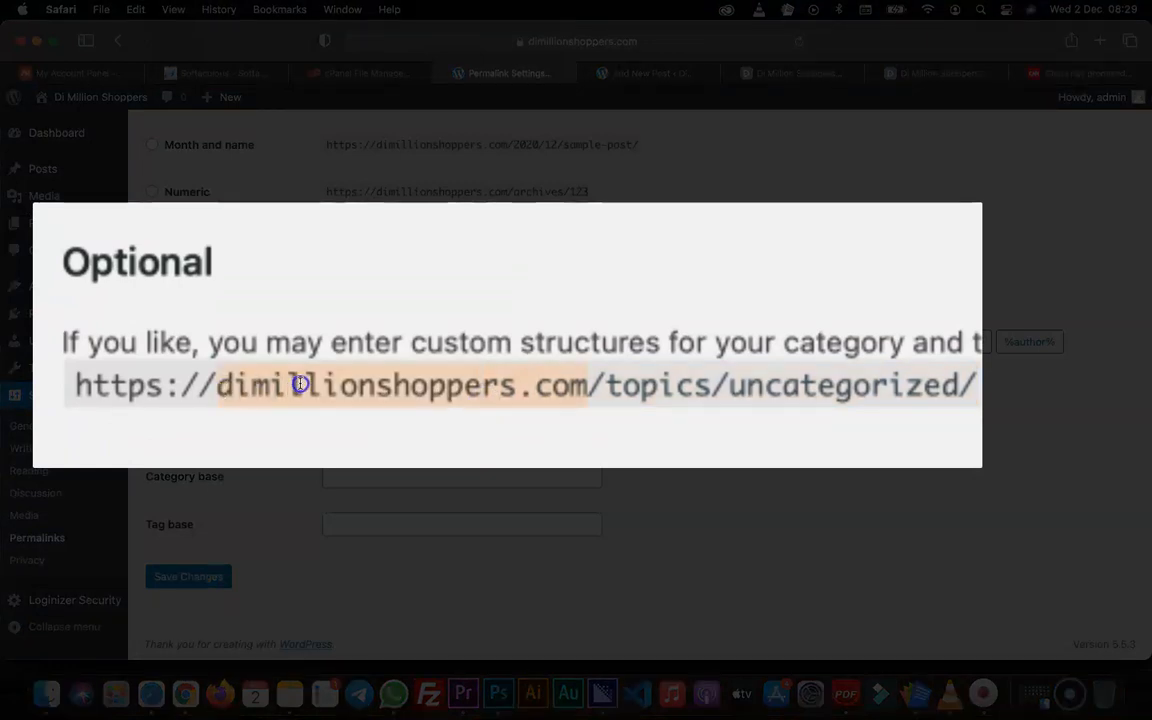
pyautogui.click(621, 392)
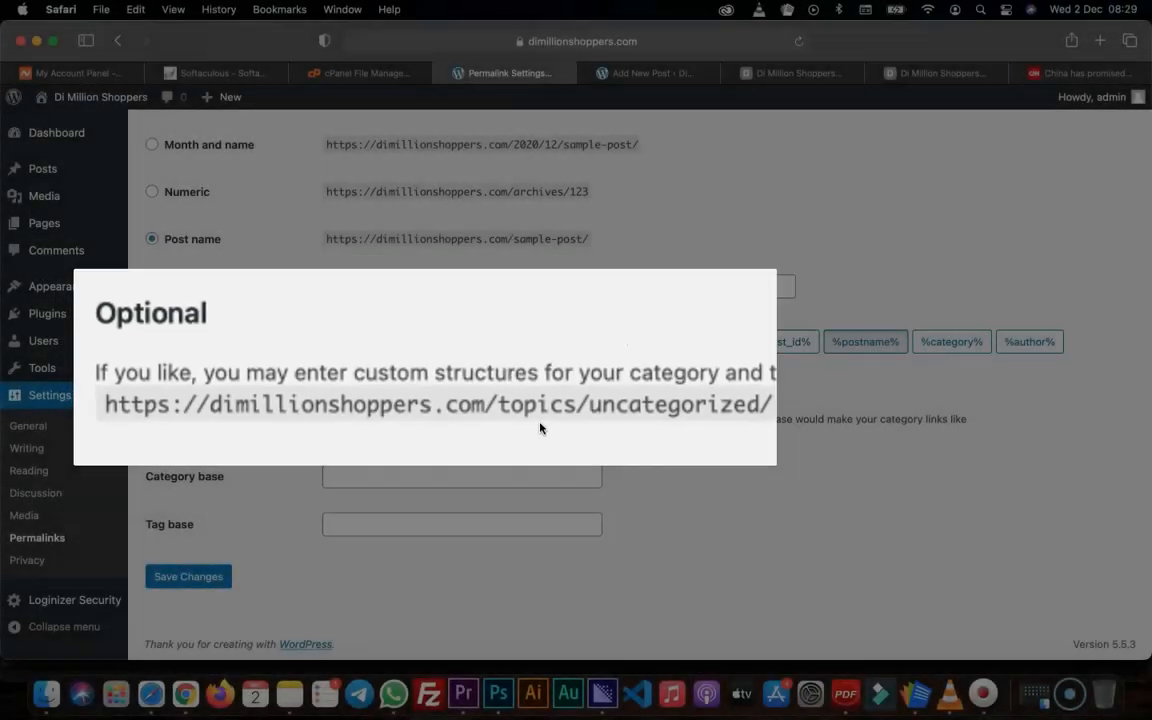
# - Enter stories as the category base for category URLs
pyautogui.click(345, 474)
pyautogui.write('s')
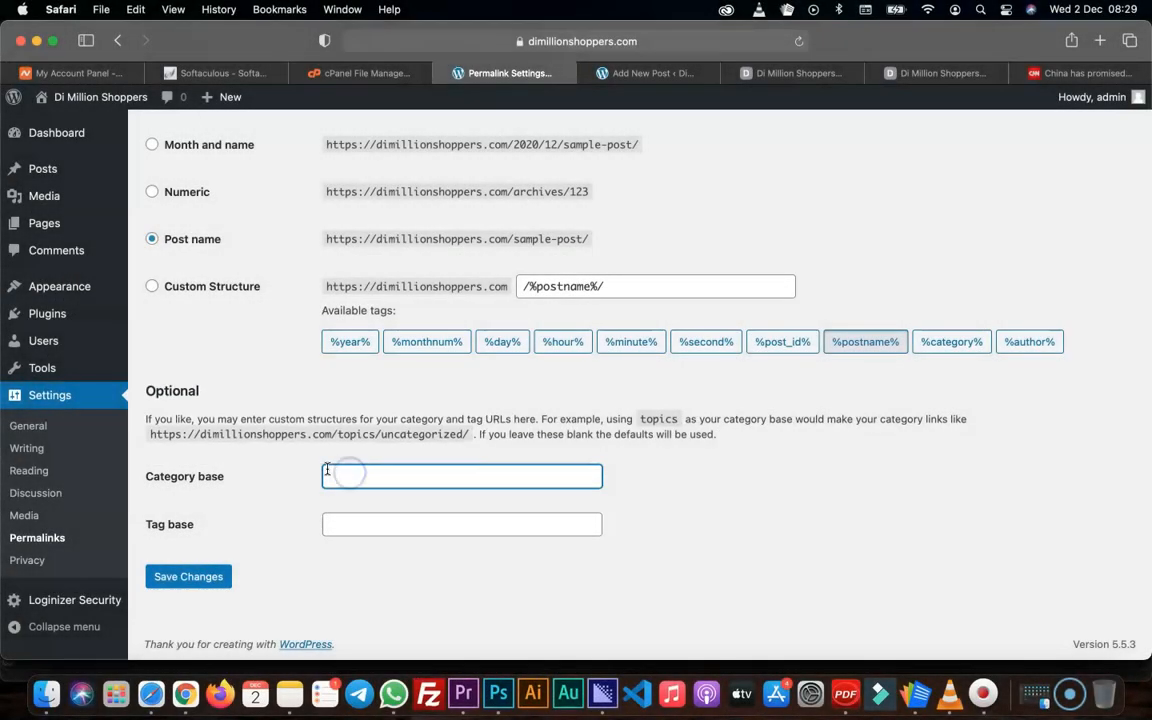
pyautogui.write('tories')
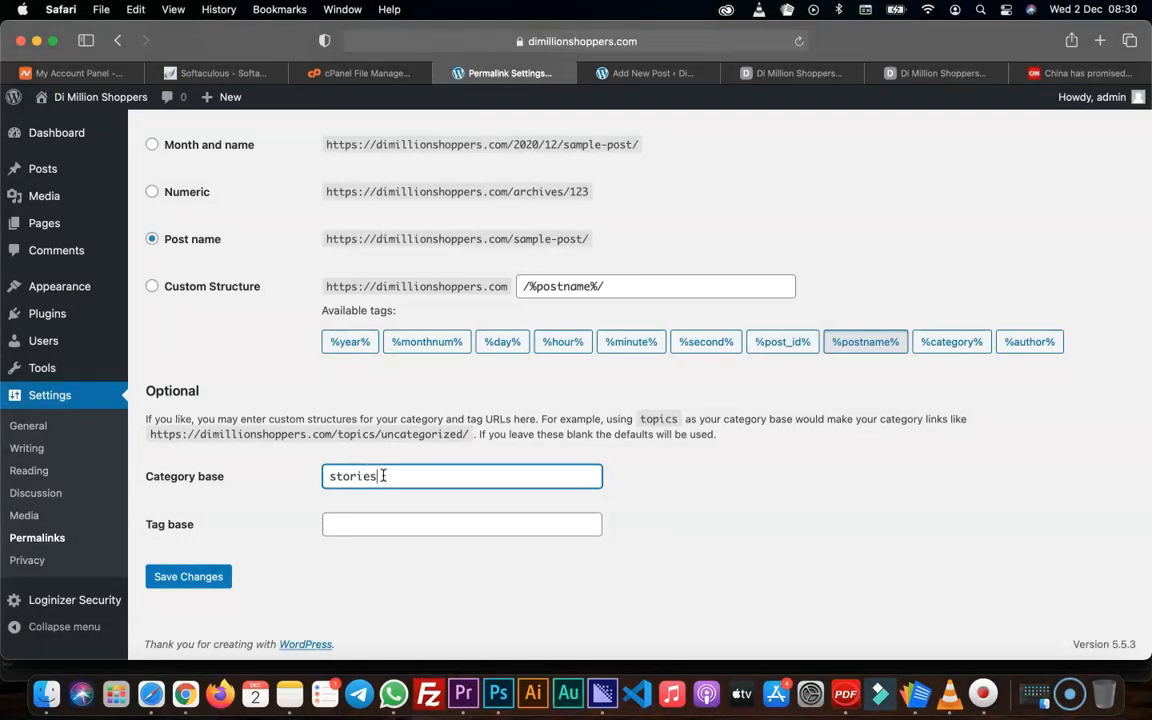
# - Set the category base to category in the optional permalink settings
pyautogui.moveTo(383, 478); pyautogui.dragTo(321, 478)
pyautogui.write('c')
pyautogui.write('ategory')
pyautogui.click(311, 517)
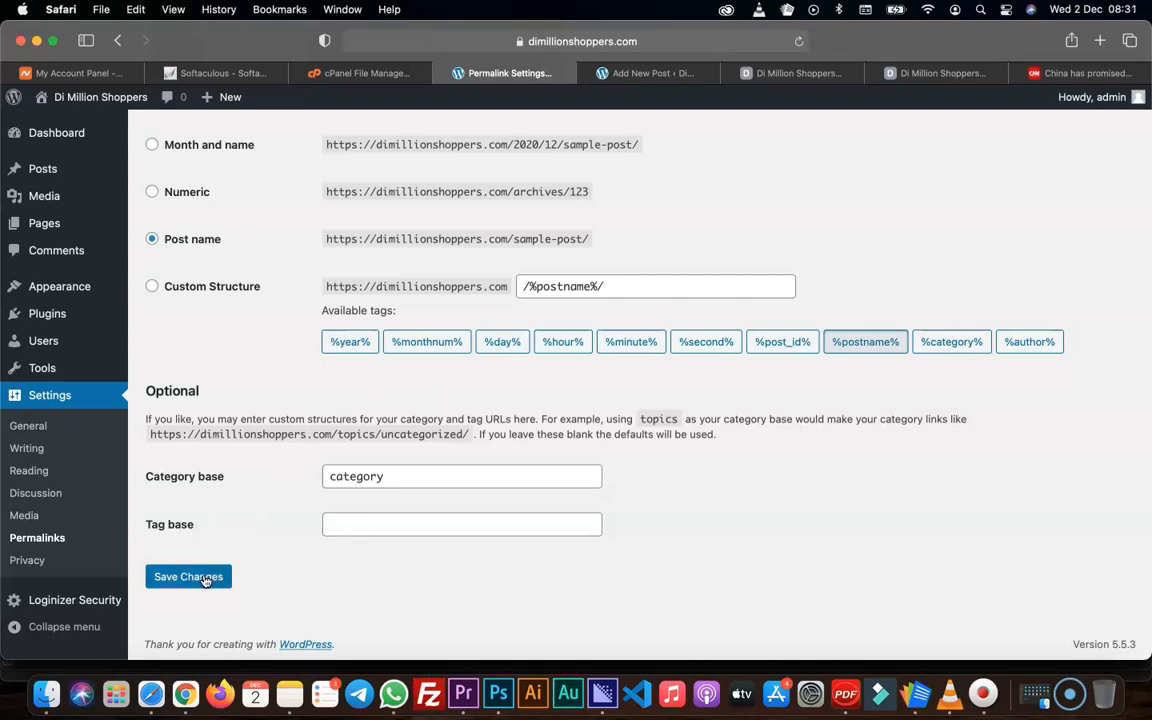
# - Open the Privacy Settings and review the choices for the site's Privacy Policy page
pyautogui.click(38, 562)
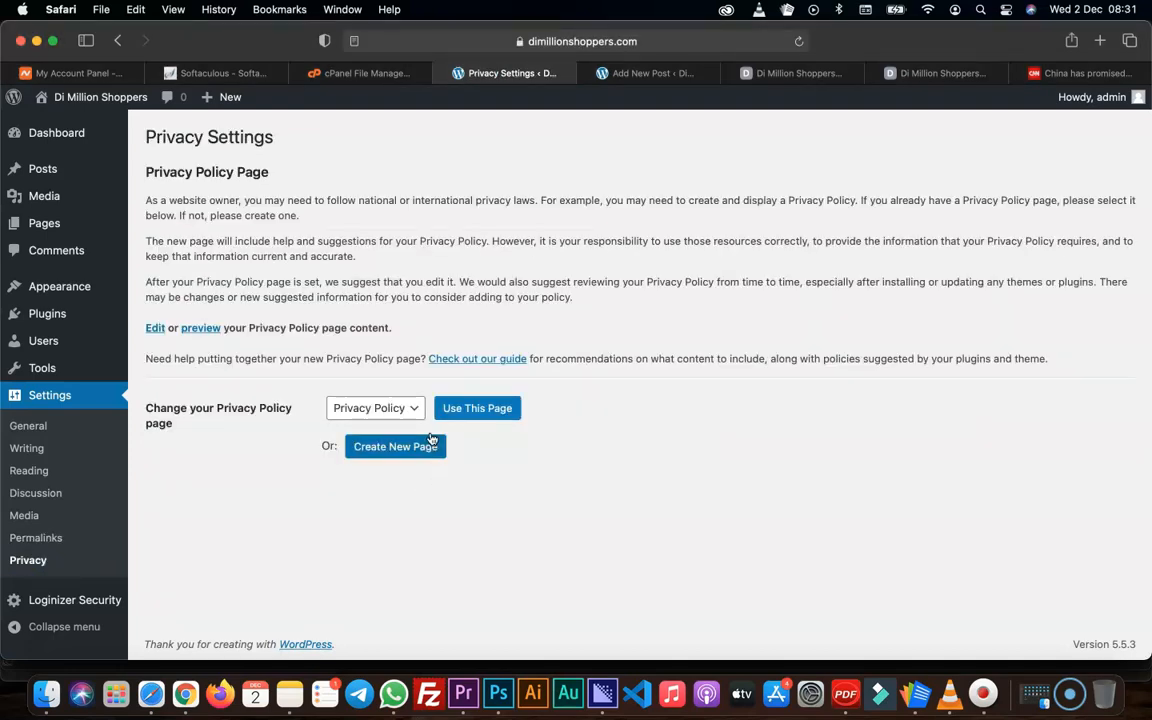
pyautogui.click(416, 408)
pyautogui.click(372, 406)
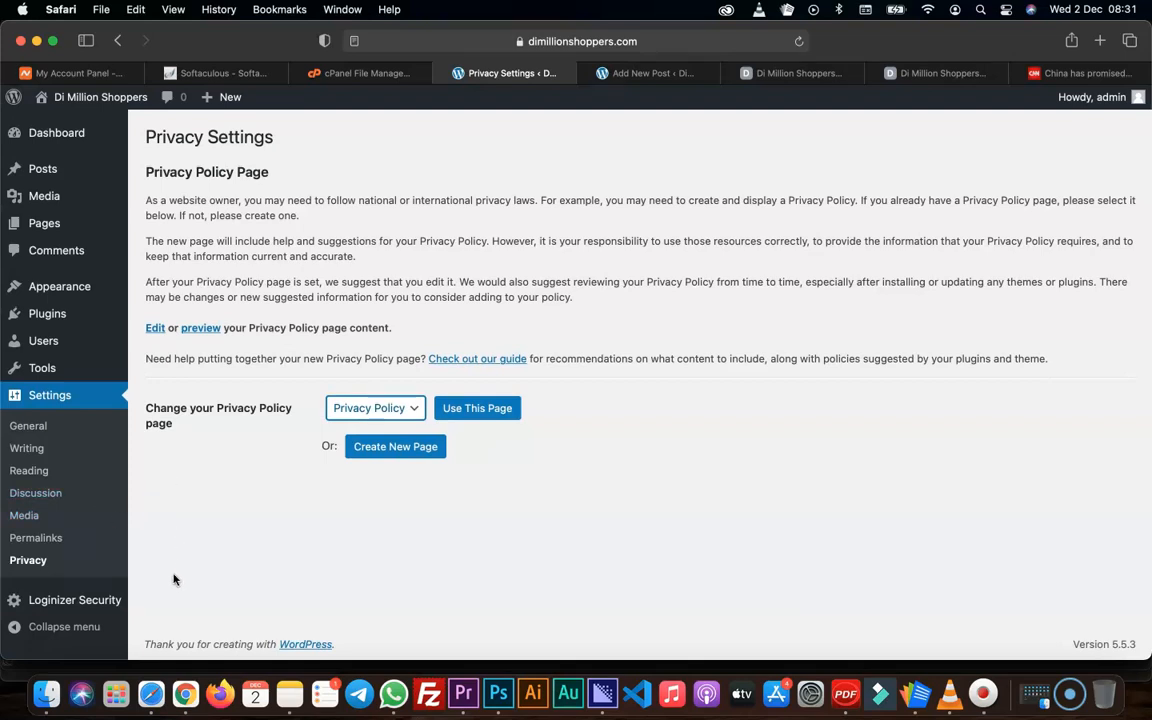
pyautogui.moveTo(22, 605)
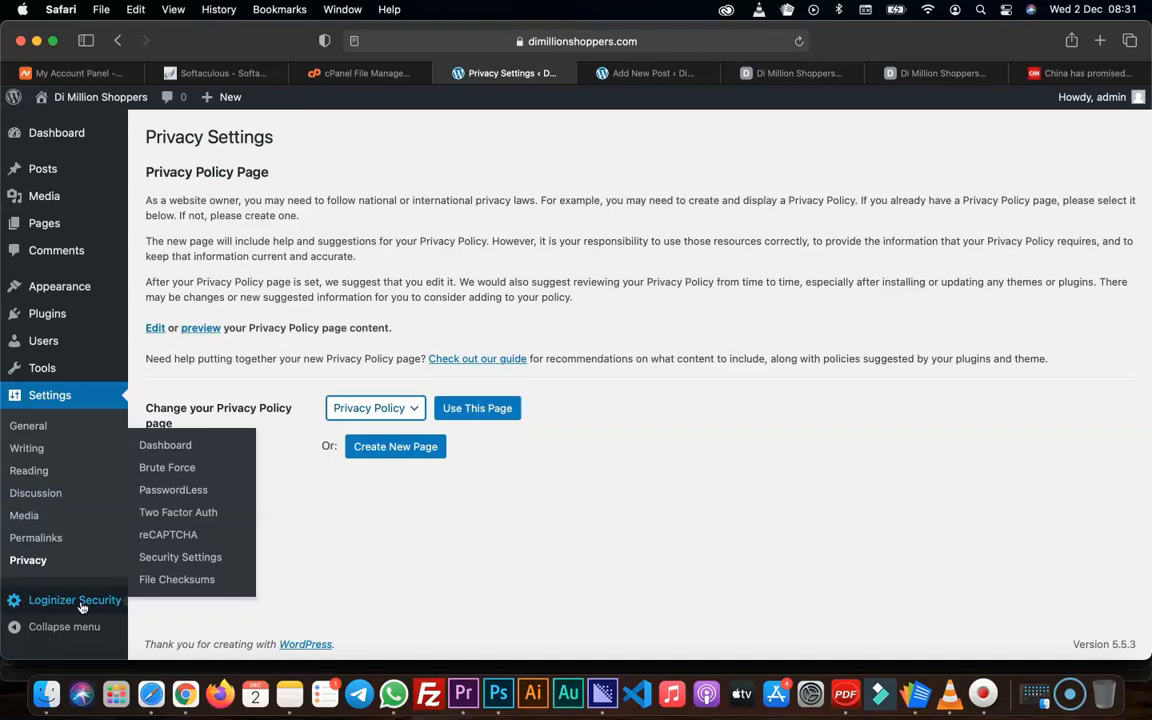